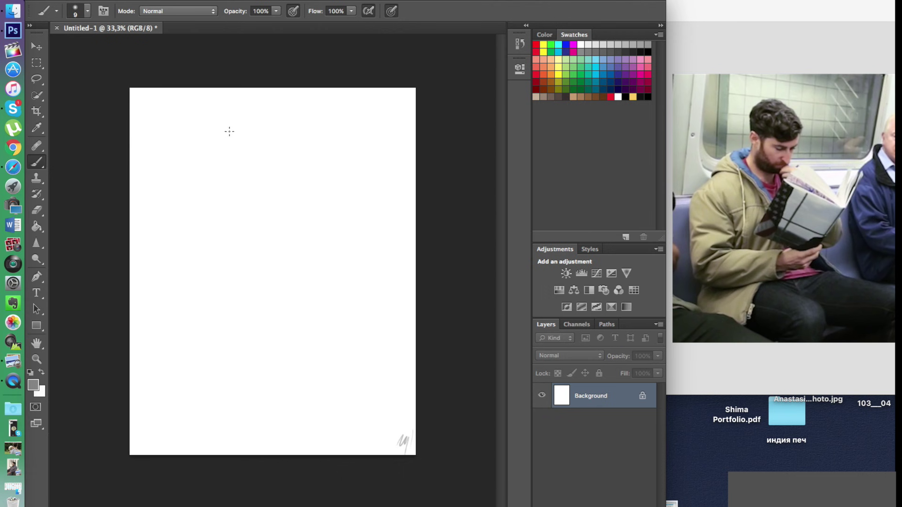
Step: Block in the seated man with faint brush lines: head, hooded coat, bent arms, open book, coat hem and thighs
mouse_move(228, 126)
mouse_down()
mouse_move(249, 121)
mouse_move(271, 131)
mouse_up()
drag(183, 272, 239, 307)
drag(190, 304, 224, 316)
drag(274, 161, 282, 160)
mouse_move(257, 196)
mouse_down()
mouse_move(293, 224)
mouse_move(282, 226)
mouse_up()
drag(322, 201, 290, 256)
drag(220, 248, 254, 266)
drag(224, 255, 240, 268)
drag(250, 197, 222, 239)
drag(253, 203, 230, 233)
drag(294, 257, 274, 282)
mouse_move(253, 270)
mouse_down()
mouse_move(205, 273)
mouse_move(234, 267)
mouse_move(220, 262)
mouse_move(197, 261)
mouse_up()
mouse_move(206, 301)
mouse_down()
mouse_move(256, 295)
mouse_move(226, 316)
mouse_up()
mouse_move(193, 176)
mouse_down()
mouse_move(209, 140)
mouse_move(200, 156)
mouse_up()
mouse_move(212, 162)
mouse_down()
mouse_move(255, 177)
mouse_move(260, 197)
mouse_move(233, 182)
mouse_move(276, 164)
mouse_move(249, 191)
mouse_move(283, 168)
mouse_move(254, 183)
mouse_move(294, 221)
mouse_up()
drag(229, 330, 251, 302)
mouse_move(231, 339)
mouse_down()
mouse_move(179, 315)
mouse_move(220, 338)
mouse_up()
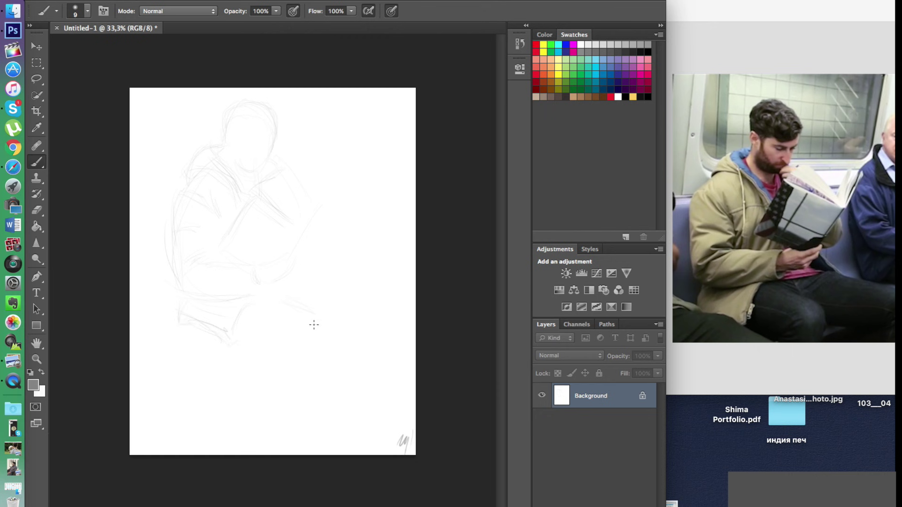
drag(359, 291, 310, 275)
drag(378, 325, 381, 311)
Step: Sketch the reading man's hairline, brows, nose, beard and ear inside the head outline
drag(279, 125, 247, 135)
mouse_move(273, 116)
mouse_down()
mouse_move(271, 132)
mouse_move(252, 124)
mouse_up()
drag(252, 124, 271, 131)
mouse_move(246, 144)
mouse_down()
mouse_move(270, 144)
mouse_move(252, 146)
mouse_move(264, 147)
mouse_move(268, 160)
mouse_move(254, 161)
mouse_move(261, 166)
mouse_move(251, 175)
mouse_move(233, 162)
mouse_move(262, 171)
mouse_move(261, 149)
mouse_up()
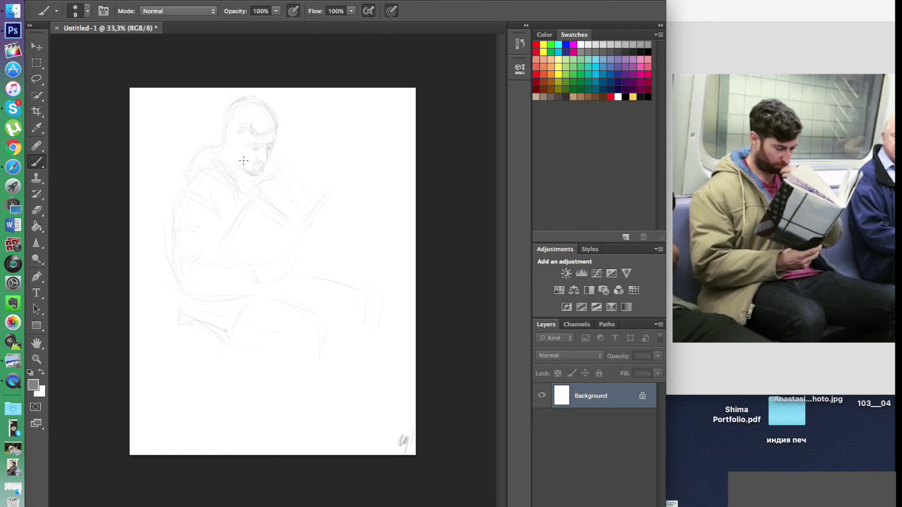
mouse_move(235, 134)
mouse_down()
mouse_move(242, 127)
mouse_move(233, 146)
mouse_up()
mouse_move(230, 104)
mouse_down()
mouse_move(249, 126)
mouse_move(250, 114)
mouse_move(258, 135)
mouse_up()
drag(272, 124, 266, 137)
Step: Define the open book's cover edges and the raised sleeve behind it with firmer lines
mouse_move(279, 171)
mouse_down()
mouse_move(268, 175)
mouse_move(291, 220)
mouse_up()
drag(258, 183, 292, 221)
drag(250, 192, 228, 229)
mouse_move(281, 171)
mouse_down()
mouse_move(296, 217)
mouse_move(339, 190)
mouse_move(284, 256)
mouse_up()
Step: Sketch the neck, hood, shoulder, sleeve folds and lower forearm, and add hatching to the book cover
mouse_move(227, 143)
mouse_down()
mouse_move(222, 160)
mouse_move(232, 181)
mouse_move(250, 178)
mouse_move(235, 193)
mouse_up()
mouse_move(215, 165)
mouse_down()
mouse_move(241, 199)
mouse_move(212, 160)
mouse_move(218, 150)
mouse_move(202, 150)
mouse_move(192, 167)
mouse_move(211, 147)
mouse_move(171, 204)
mouse_up()
mouse_move(176, 211)
mouse_down()
mouse_move(179, 242)
mouse_move(185, 221)
mouse_move(204, 226)
mouse_move(170, 260)
mouse_move(192, 255)
mouse_up()
mouse_move(187, 255)
mouse_down()
mouse_move(215, 249)
mouse_move(183, 274)
mouse_move(217, 255)
mouse_move(187, 283)
mouse_move(181, 274)
mouse_move(201, 295)
mouse_move(185, 289)
mouse_move(226, 274)
mouse_move(211, 284)
mouse_move(219, 291)
mouse_move(209, 288)
mouse_move(265, 256)
mouse_move(256, 282)
mouse_move(257, 274)
mouse_move(268, 284)
mouse_move(255, 273)
mouse_move(275, 280)
mouse_move(297, 270)
mouse_move(258, 262)
mouse_move(227, 231)
mouse_move(247, 200)
mouse_move(304, 228)
mouse_up()
mouse_move(234, 232)
mouse_down()
mouse_move(228, 241)
mouse_move(236, 224)
mouse_move(287, 235)
mouse_move(293, 220)
mouse_move(253, 200)
mouse_move(235, 222)
mouse_move(245, 207)
mouse_up()
Step: Outline the coat's lower hem and both thighs and knees, with light hatching on the trousers
drag(179, 323, 228, 339)
mouse_move(265, 291)
mouse_down()
mouse_move(329, 331)
mouse_move(324, 356)
mouse_up()
drag(293, 330, 300, 342)
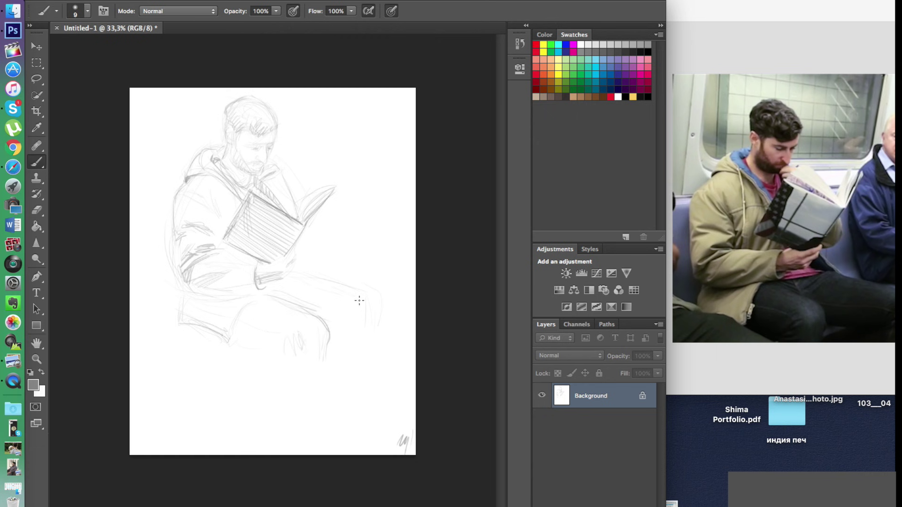
drag(294, 289, 309, 308)
drag(369, 297, 382, 325)
drag(241, 339, 264, 348)
Step: Select a dark grey swatch, set the brush size to 7 px, and define the reading man's eyes and bearded jaw
click(626, 52)
right_click(256, 137)
drag(276, 172, 271, 172)
click(184, 193)
scroll(244, 142, up, 5)
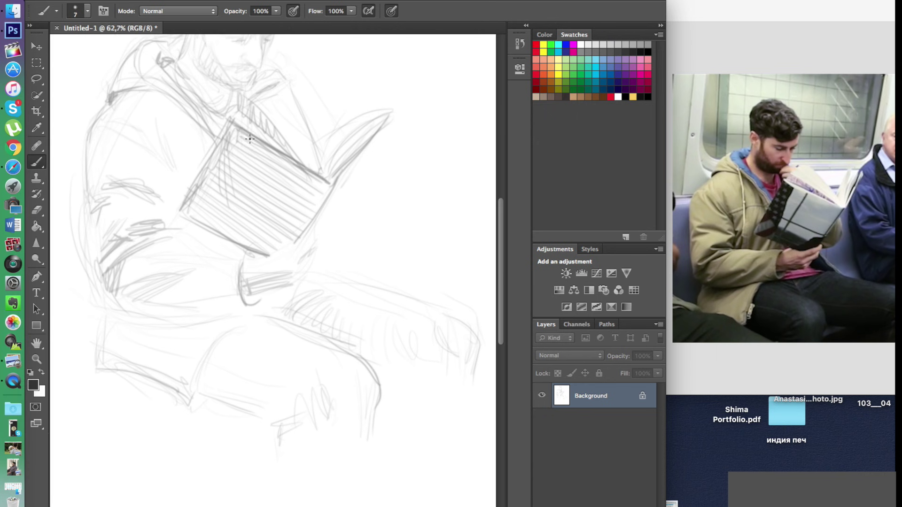
scroll(248, 140, up, 5)
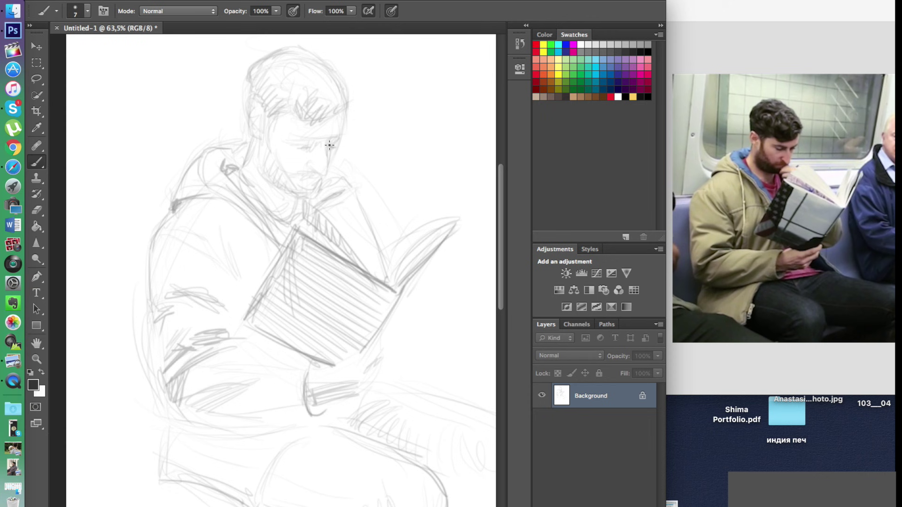
mouse_move(327, 144)
mouse_down()
mouse_move(341, 139)
mouse_move(289, 139)
mouse_move(321, 150)
mouse_move(334, 144)
mouse_move(327, 156)
mouse_move(303, 149)
mouse_move(310, 146)
mouse_move(312, 171)
mouse_move(327, 173)
mouse_move(298, 176)
mouse_move(320, 176)
mouse_move(300, 185)
mouse_move(315, 181)
mouse_move(309, 193)
mouse_move(293, 185)
mouse_move(317, 195)
mouse_move(285, 196)
mouse_move(264, 176)
mouse_move(286, 186)
mouse_move(262, 157)
mouse_move(261, 173)
mouse_up()
Step: Pick a darker grey swatch and shade the reading man's hair and fringe, adjusting the brush size between strokes
click(634, 51)
mouse_move(267, 142)
mouse_down()
mouse_move(274, 117)
mouse_move(335, 117)
mouse_up()
right_click(296, 98)
click(318, 116)
mouse_move(271, 110)
mouse_down()
mouse_move(331, 122)
mouse_move(339, 111)
mouse_up()
Step: Enlarge the brush to 17 px and deepen the fringe, sideburn, beard and the back of the neck
right_click(309, 117)
click(338, 137)
right_click(296, 110)
click(320, 132)
drag(302, 122, 321, 115)
mouse_move(315, 125)
mouse_down()
mouse_move(334, 103)
mouse_move(341, 124)
mouse_move(339, 87)
mouse_move(264, 120)
mouse_move(252, 79)
mouse_move(274, 55)
mouse_move(256, 94)
mouse_move(275, 110)
mouse_move(280, 80)
mouse_move(294, 72)
mouse_move(288, 99)
mouse_move(296, 94)
mouse_move(315, 113)
mouse_up()
drag(259, 117, 258, 129)
mouse_move(274, 153)
mouse_down()
mouse_move(287, 187)
mouse_move(277, 165)
mouse_up()
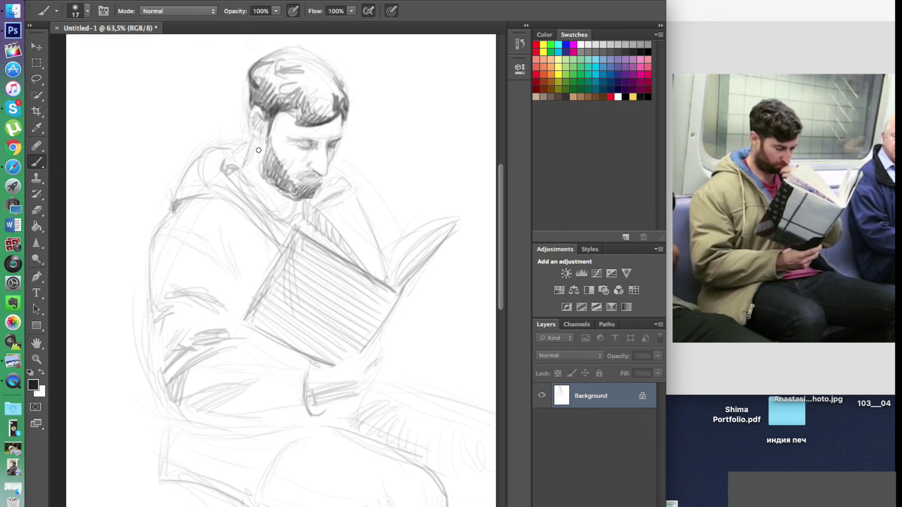
mouse_move(253, 136)
mouse_down()
mouse_move(250, 172)
mouse_move(247, 163)
mouse_move(225, 168)
mouse_up()
Step: Hatch the book cover with dark diagonal strokes and strengthen its outer edges and spine
scroll(246, 281, down, 15)
scroll(246, 252, up, 15)
scroll(246, 253, down, 3)
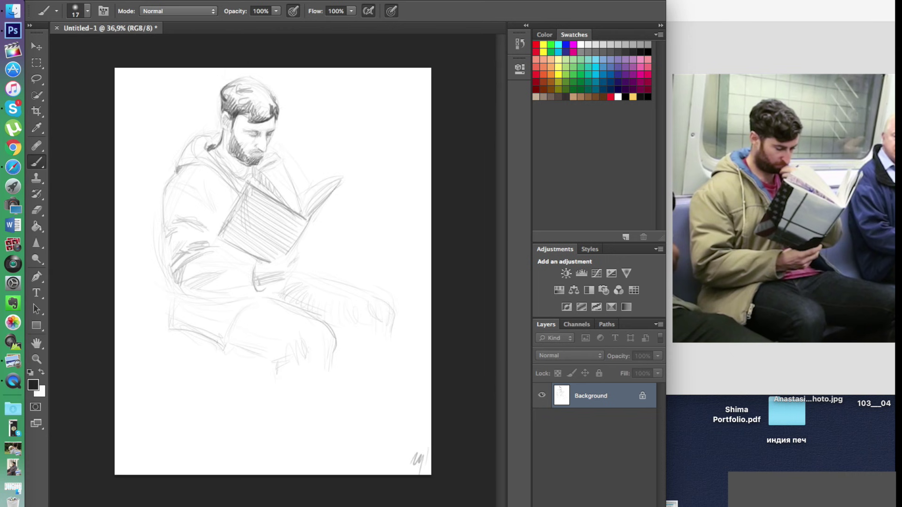
mouse_move(204, 159)
mouse_down()
mouse_move(237, 192)
mouse_move(222, 226)
mouse_move(248, 183)
mouse_move(283, 202)
mouse_move(277, 217)
mouse_move(254, 211)
mouse_move(239, 220)
mouse_move(220, 248)
mouse_move(264, 260)
mouse_up()
mouse_move(238, 206)
mouse_down()
mouse_move(279, 256)
mouse_move(289, 247)
mouse_up()
mouse_move(266, 194)
mouse_down()
mouse_move(296, 234)
mouse_move(305, 227)
mouse_move(291, 243)
mouse_up()
mouse_move(313, 217)
mouse_down()
mouse_move(280, 259)
mouse_move(347, 171)
mouse_up()
drag(258, 184, 226, 227)
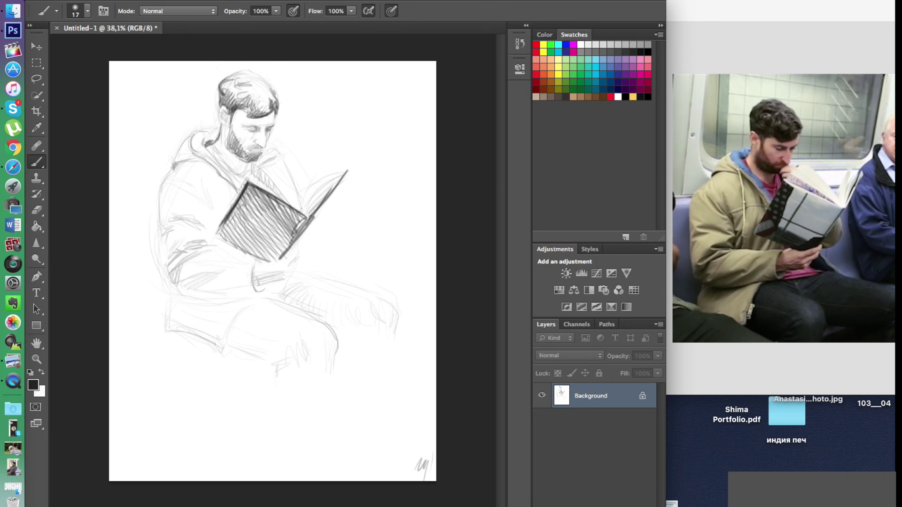
Step: Reinforce the hood, shoulder and back contours and shade the folds of the near sleeve
mouse_move(190, 159)
mouse_down()
mouse_move(167, 173)
mouse_move(201, 205)
mouse_up()
mouse_move(189, 176)
mouse_down()
mouse_move(210, 218)
mouse_move(202, 212)
mouse_move(210, 229)
mouse_move(197, 233)
mouse_move(208, 250)
mouse_move(252, 252)
mouse_move(189, 258)
mouse_move(183, 249)
mouse_move(190, 252)
mouse_move(167, 274)
mouse_up()
drag(209, 255, 174, 285)
drag(246, 254, 221, 257)
mouse_move(156, 218)
mouse_down()
mouse_move(154, 266)
mouse_move(165, 287)
mouse_up()
mouse_move(160, 235)
mouse_down()
mouse_move(173, 291)
mouse_move(164, 290)
mouse_move(190, 296)
mouse_up()
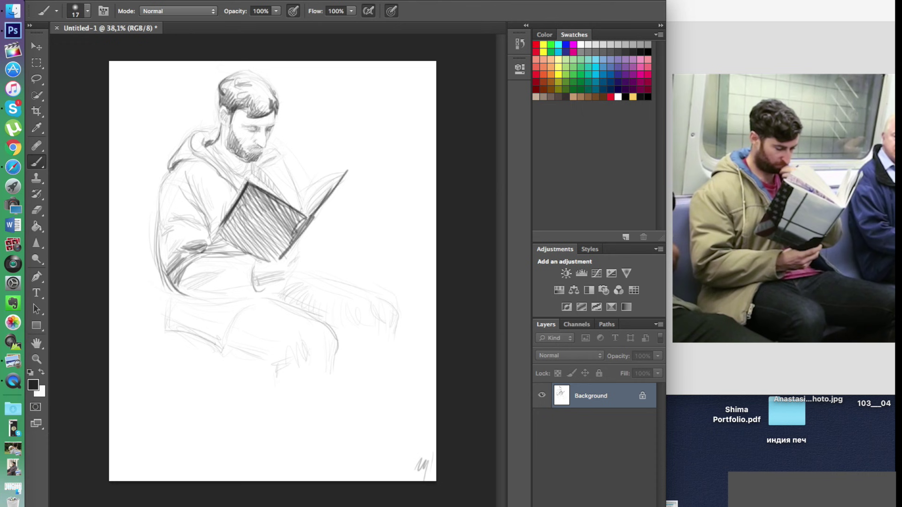
Step: Shade the lower coat beneath the elbow and define the near forearm's sleeve edges
drag(183, 290, 225, 276)
drag(188, 292, 229, 281)
drag(237, 244, 211, 251)
drag(237, 249, 224, 252)
drag(227, 291, 255, 293)
drag(189, 291, 239, 271)
drag(203, 295, 261, 292)
Step: Draw the sleeve cuff and the fingers of the hand holding the bottom of the book
drag(258, 282, 258, 292)
mouse_move(255, 266)
mouse_down()
mouse_move(256, 291)
mouse_move(275, 273)
mouse_up()
mouse_move(259, 284)
mouse_down()
mouse_move(274, 279)
mouse_move(283, 257)
mouse_up()
drag(266, 259, 295, 250)
drag(298, 245, 283, 264)
mouse_move(297, 256)
mouse_down()
mouse_move(270, 280)
mouse_move(287, 274)
mouse_up()
drag(298, 258, 289, 278)
Step: Darken the coat's front flap and hem and add strokes along the man's back
mouse_move(302, 242)
mouse_down()
mouse_move(299, 258)
mouse_move(249, 300)
mouse_move(220, 350)
mouse_move(193, 334)
mouse_move(197, 295)
mouse_up()
mouse_move(177, 331)
mouse_down()
mouse_move(220, 299)
mouse_move(169, 319)
mouse_up()
drag(170, 287, 164, 322)
drag(148, 219, 154, 277)
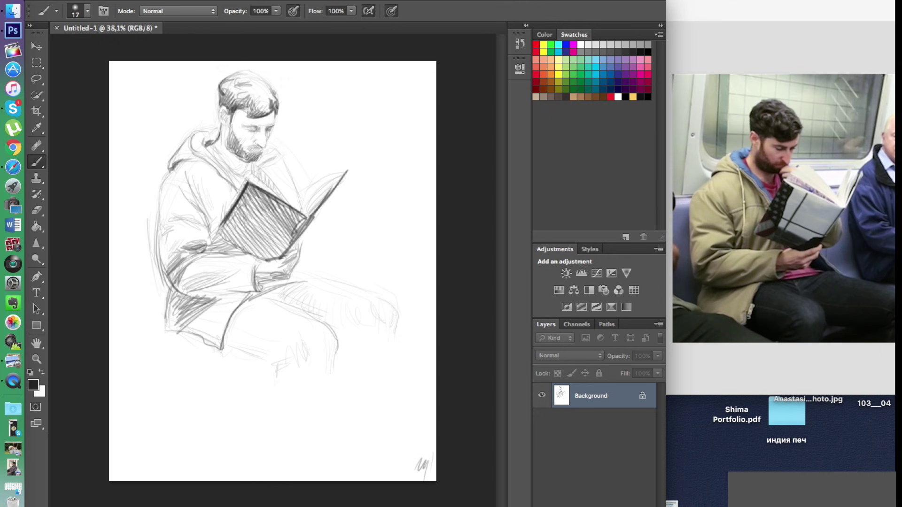
Step: Strengthen both thigh contours, hatch the background beneath the book, and define the book's upper page edge
mouse_move(272, 300)
mouse_down()
mouse_move(336, 337)
mouse_move(337, 374)
mouse_up()
drag(294, 270, 376, 295)
drag(304, 252, 299, 268)
mouse_move(321, 226)
mouse_down()
mouse_move(310, 271)
mouse_move(329, 264)
mouse_up()
drag(252, 166, 308, 216)
drag(282, 164, 311, 218)
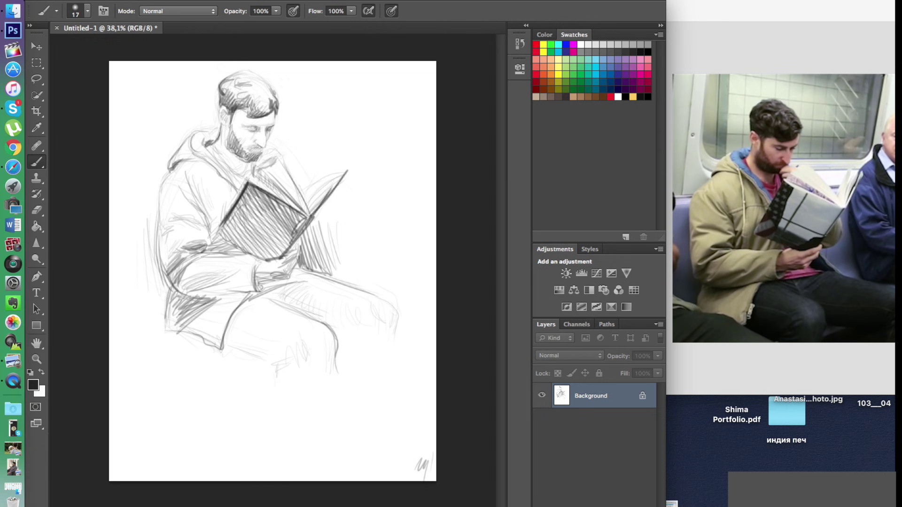
Step: Shade the book's far pages and cover edge, and sketch the hand raised to the chin
drag(316, 184, 311, 212)
drag(340, 170, 310, 206)
drag(344, 167, 325, 188)
drag(339, 176, 316, 204)
drag(281, 151, 267, 164)
Step: Hatch a diagonal background shadow behind the man's lower back with the Brush tool
click(37, 162)
drag(153, 236, 133, 276)
mouse_move(156, 253)
mouse_down()
mouse_move(133, 292)
mouse_move(134, 310)
mouse_up()
mouse_move(170, 281)
mouse_down()
mouse_move(142, 322)
mouse_move(148, 325)
mouse_up()
drag(166, 318, 153, 326)
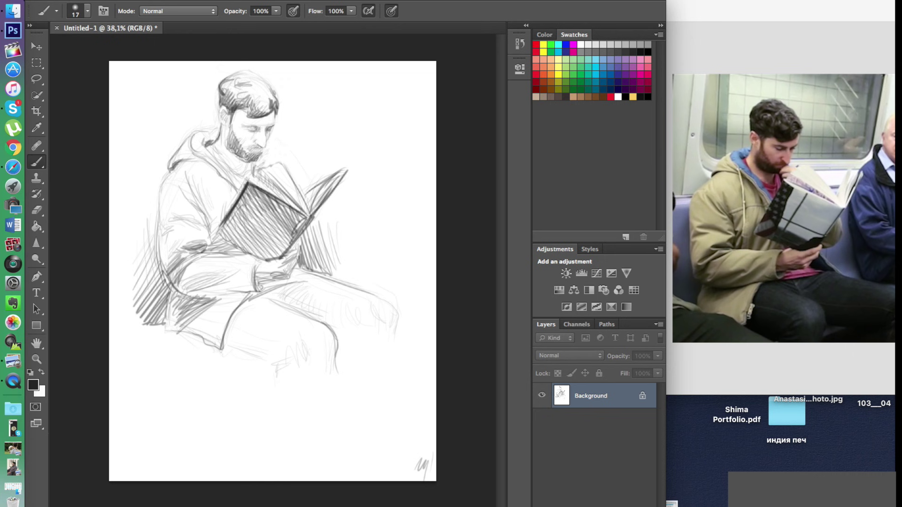
Step: Deepen the lower coat folds and add seat shading beneath and behind the coat hem
drag(184, 335, 233, 366)
drag(253, 191, 240, 214)
mouse_move(173, 279)
mouse_down()
mouse_move(244, 296)
mouse_move(193, 300)
mouse_up()
drag(223, 296, 256, 291)
drag(180, 294, 212, 300)
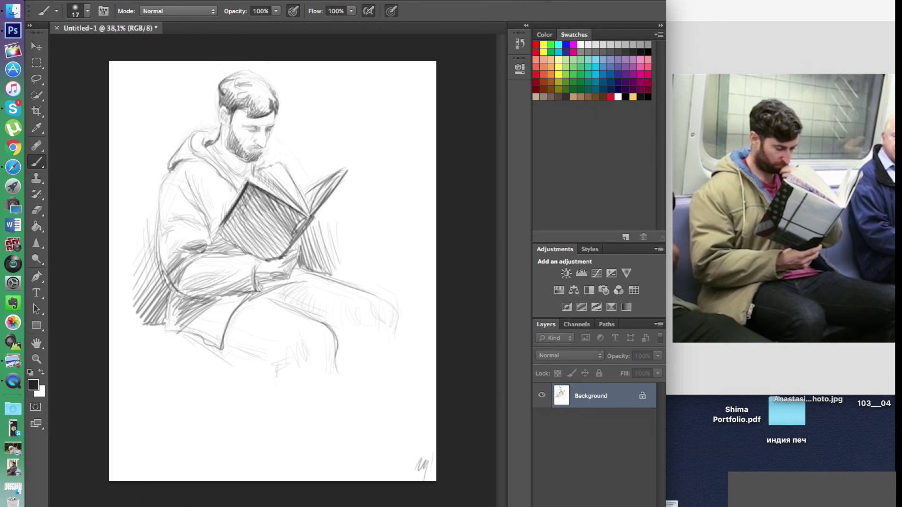
drag(163, 274, 171, 288)
mouse_move(164, 274)
mouse_down()
mouse_move(173, 284)
mouse_move(157, 318)
mouse_up()
mouse_move(166, 310)
mouse_down()
mouse_move(143, 334)
mouse_move(195, 340)
mouse_up()
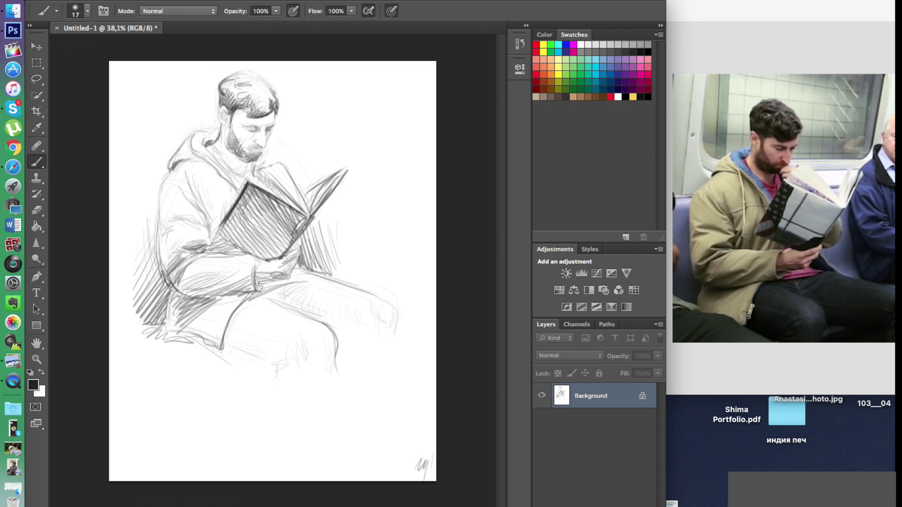
Step: Hatch shadow strokes across the near forearm's sleeve beneath the book
drag(220, 272, 266, 250)
mouse_move(231, 288)
mouse_down()
mouse_move(265, 261)
mouse_move(246, 251)
mouse_up()
drag(235, 284, 251, 255)
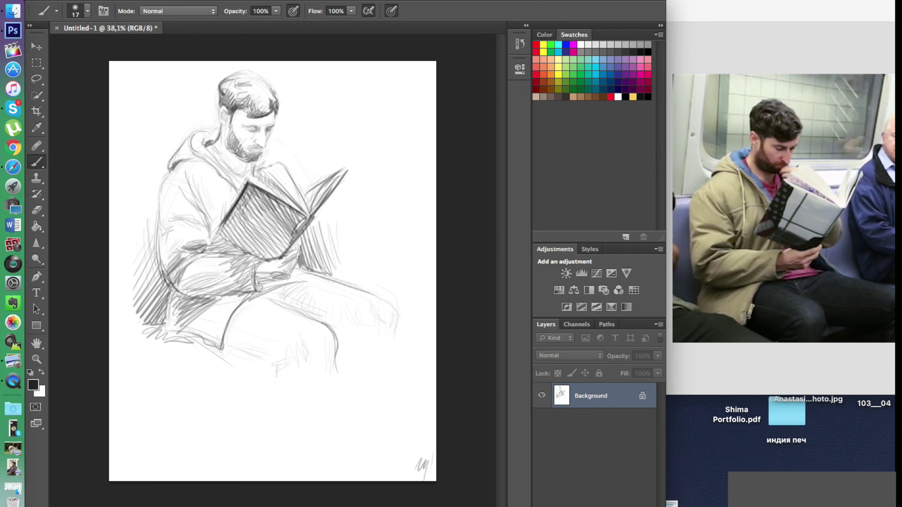
Step: Set the brush size to 10 px and block in the older man's head and features below the first figure
click(211, 337)
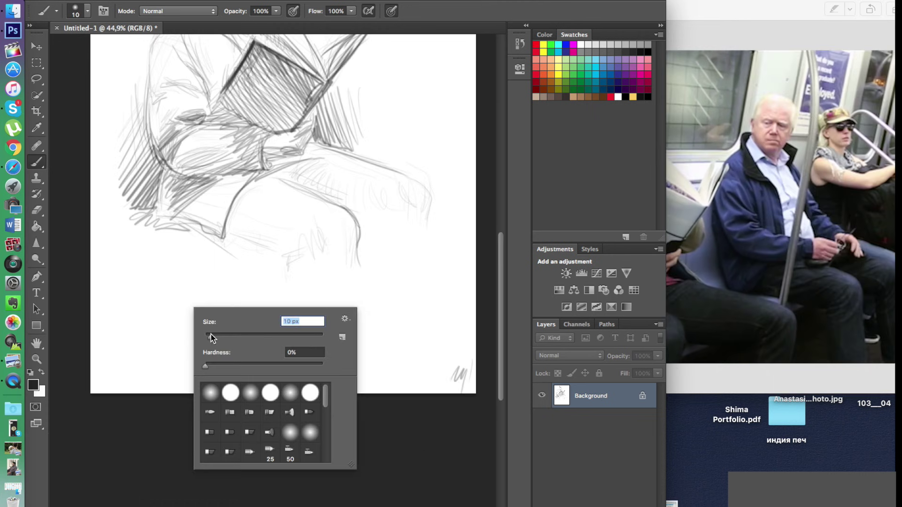
click(147, 289)
drag(147, 301, 195, 268)
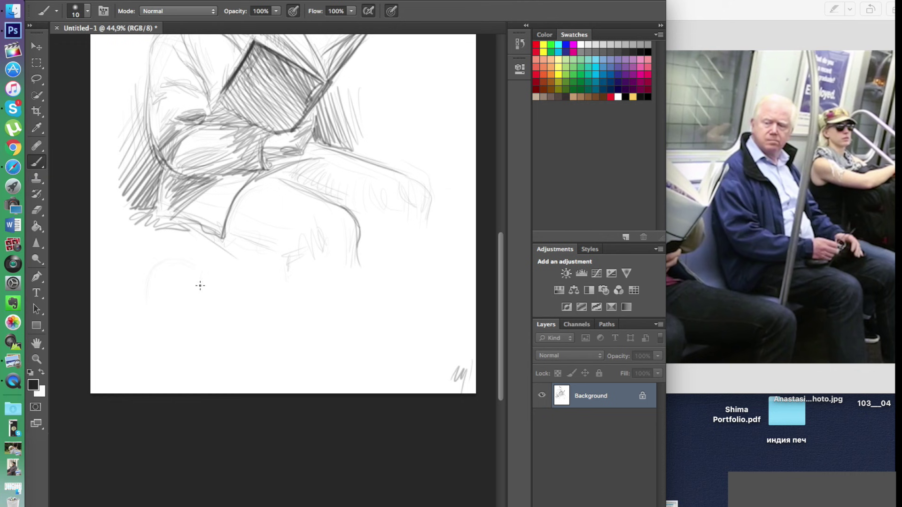
mouse_move(145, 316)
mouse_down()
mouse_move(179, 334)
mouse_move(182, 326)
mouse_up()
drag(144, 280, 151, 298)
drag(158, 285, 187, 289)
drag(181, 288, 181, 307)
Step: Reduce the brush to 7 px and sketch the older man's brows, eyes, nose, mouth and ear
right_click(246, 287)
drag(267, 323, 264, 323)
click(172, 302)
mouse_move(171, 304)
mouse_down()
mouse_move(192, 294)
mouse_move(171, 291)
mouse_move(186, 293)
mouse_move(201, 272)
mouse_move(209, 300)
mouse_up()
key(super+plus)
key(super+plus)
mouse_move(195, 301)
mouse_down()
mouse_move(207, 308)
mouse_move(184, 302)
mouse_move(217, 329)
mouse_up()
mouse_move(208, 276)
mouse_down()
mouse_move(221, 282)
mouse_move(188, 278)
mouse_move(227, 283)
mouse_up()
mouse_move(173, 261)
mouse_down()
mouse_move(165, 278)
mouse_move(166, 270)
mouse_up()
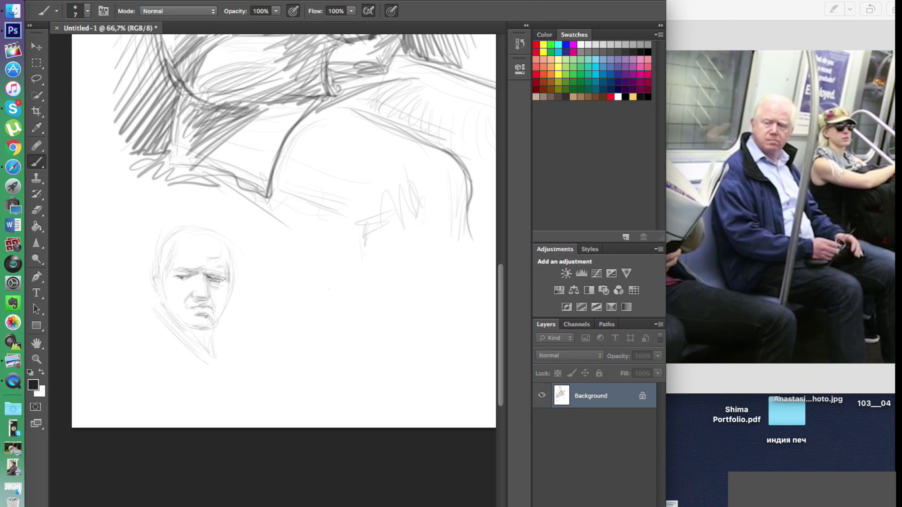
Step: Reinforce the older man's head and jaw contours, and rework his brow and eye area with the Eraser and Brush
drag(168, 237, 158, 270)
drag(228, 286, 217, 324)
mouse_move(232, 287)
mouse_down()
mouse_move(225, 306)
mouse_move(192, 329)
mouse_move(173, 324)
mouse_up()
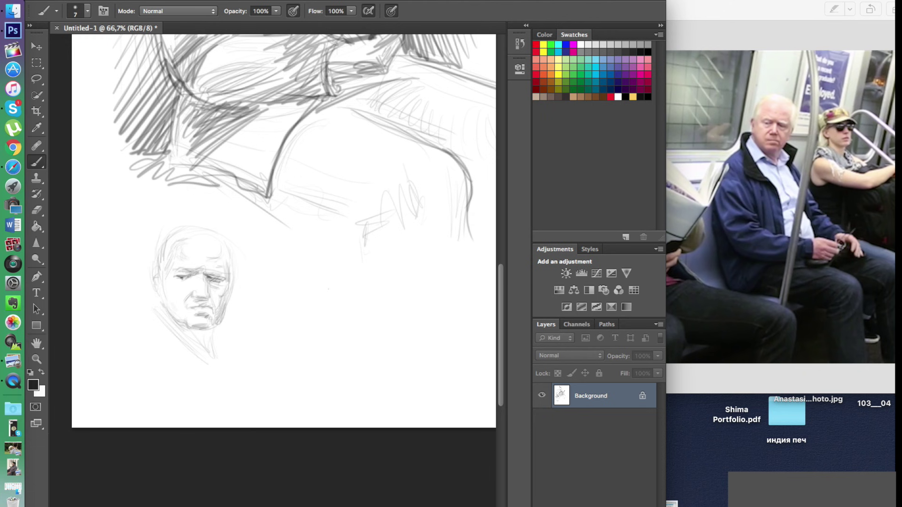
mouse_move(197, 274)
mouse_down()
mouse_move(189, 281)
mouse_move(194, 274)
mouse_up()
key(e)
key(b)
mouse_move(208, 277)
mouse_down()
mouse_move(205, 294)
mouse_move(211, 283)
mouse_up()
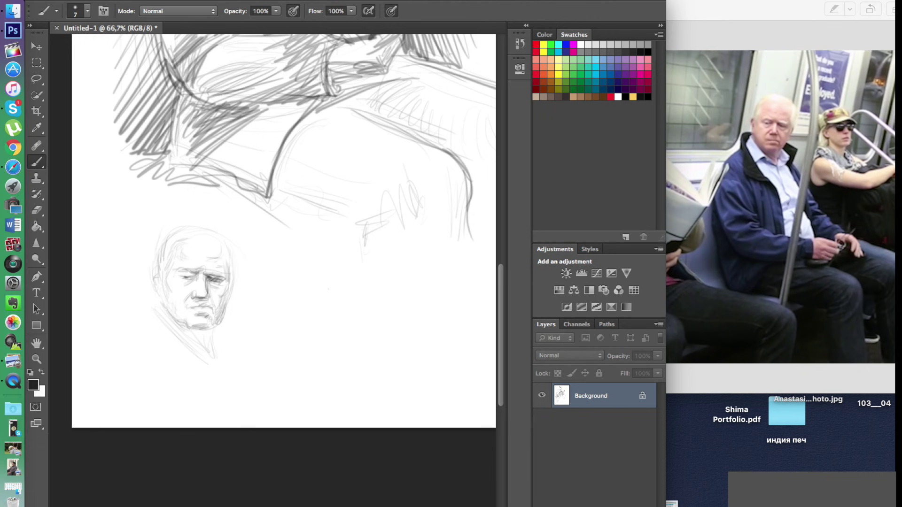
Step: Draw the older man's neck, shirt collar and jacket collar beneath the chin
mouse_move(223, 305)
mouse_down()
mouse_move(208, 350)
mouse_move(209, 343)
mouse_up()
drag(169, 317, 202, 349)
mouse_move(206, 327)
mouse_down()
mouse_move(186, 340)
mouse_move(202, 356)
mouse_move(175, 354)
mouse_move(216, 365)
mouse_up()
drag(225, 316, 238, 337)
drag(161, 299, 149, 327)
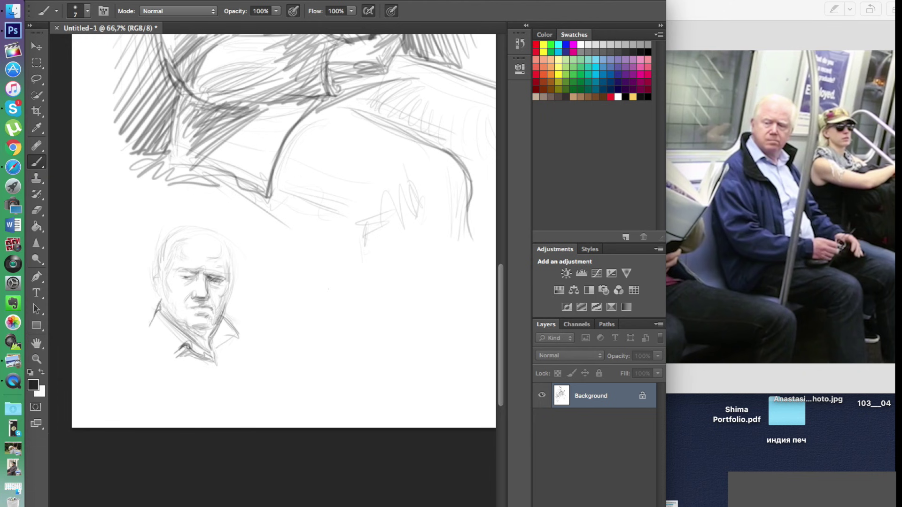
Step: Outline the older man's standing jacket collar, lapels and sloping shoulders, and firm up the contours of his face
drag(232, 255, 234, 274)
drag(234, 282, 229, 298)
drag(160, 300, 138, 315)
drag(224, 312, 256, 323)
drag(253, 326, 239, 353)
mouse_move(143, 319)
mouse_down()
mouse_move(212, 410)
mouse_move(155, 382)
mouse_up()
drag(182, 379, 203, 392)
drag(187, 384, 206, 402)
drag(156, 390, 186, 386)
mouse_move(151, 383)
mouse_down()
mouse_move(138, 313)
mouse_move(101, 374)
mouse_up()
drag(254, 346, 265, 370)
drag(224, 343, 283, 402)
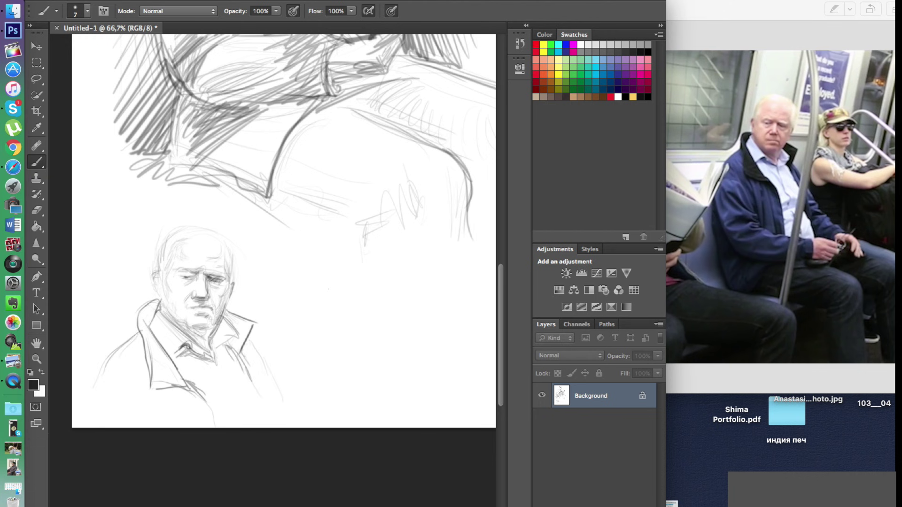
Step: Hatch the inside of the older man's jacket collar dark and strengthen the lapel and shoulder lines
mouse_move(159, 283)
mouse_down()
mouse_move(171, 316)
mouse_move(140, 324)
mouse_up()
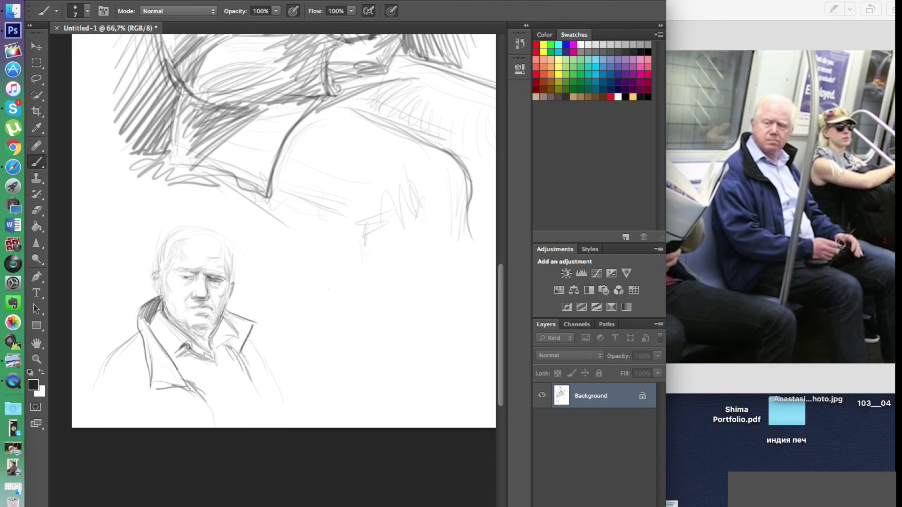
drag(190, 320, 214, 314)
drag(184, 273, 177, 285)
drag(224, 249, 222, 270)
mouse_move(221, 310)
mouse_down()
mouse_move(243, 336)
mouse_move(239, 353)
mouse_move(253, 324)
mouse_move(240, 332)
mouse_move(247, 340)
mouse_up()
mouse_move(161, 300)
mouse_down()
mouse_move(146, 326)
mouse_move(178, 378)
mouse_up()
mouse_move(149, 324)
mouse_down()
mouse_move(210, 414)
mouse_move(114, 353)
mouse_move(100, 378)
mouse_up()
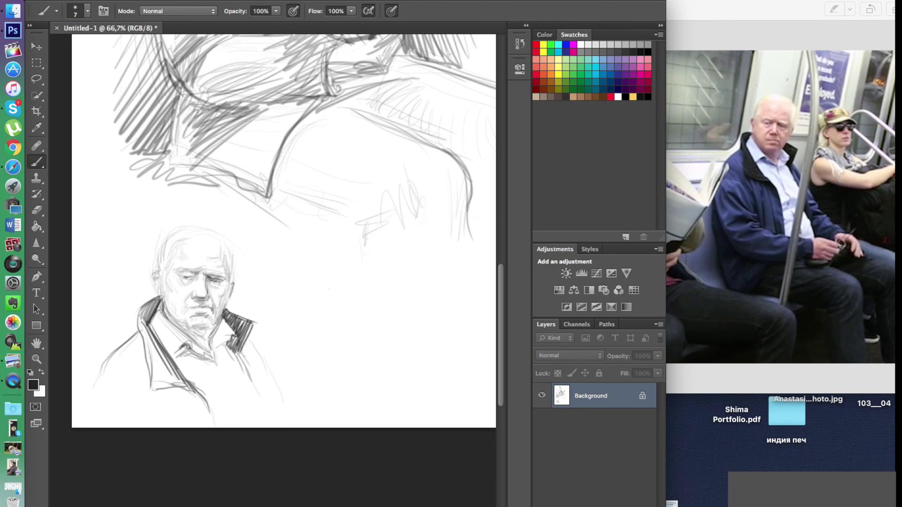
Step: Block in the capped woman's head and cap in the empty area beside the older man, near the page's lower right
key(super+0)
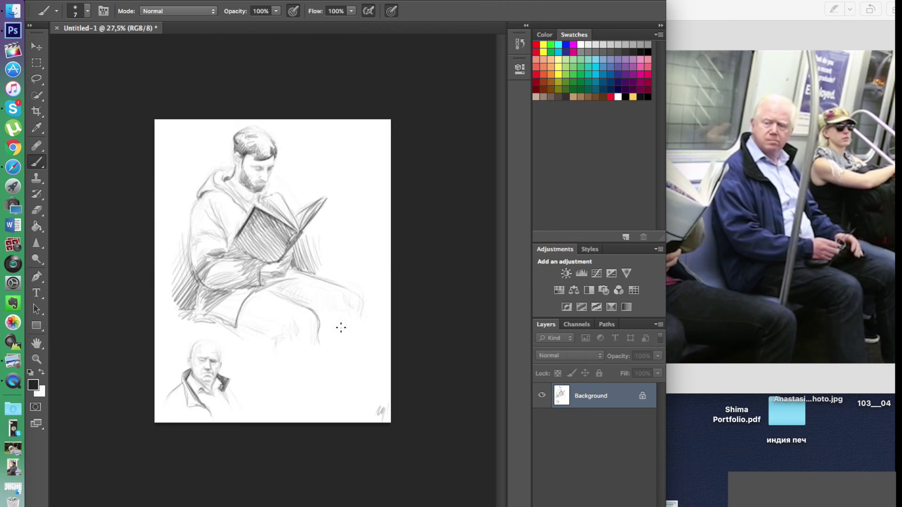
scroll(336, 375, up, 8)
scroll(339, 352, down, 10)
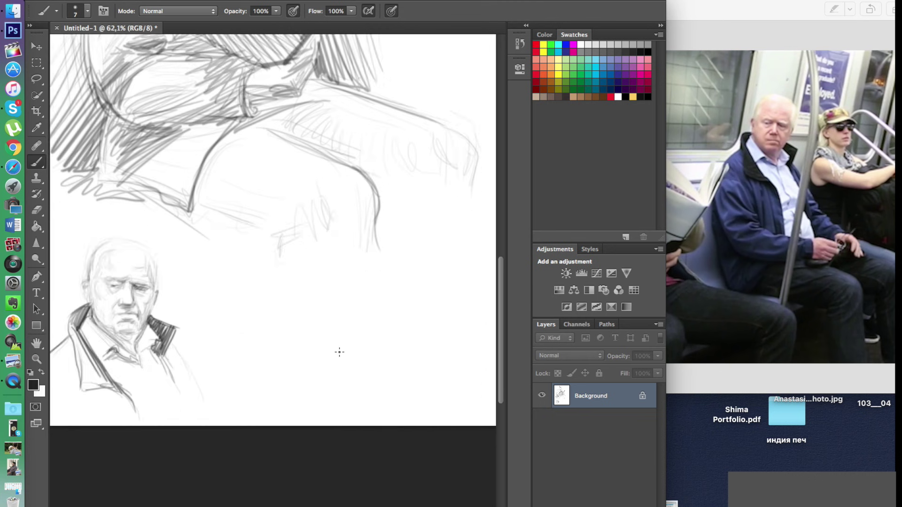
drag(360, 234, 399, 221)
mouse_move(343, 226)
mouse_down()
mouse_move(382, 217)
mouse_move(371, 203)
mouse_move(387, 263)
mouse_up()
drag(366, 257, 377, 259)
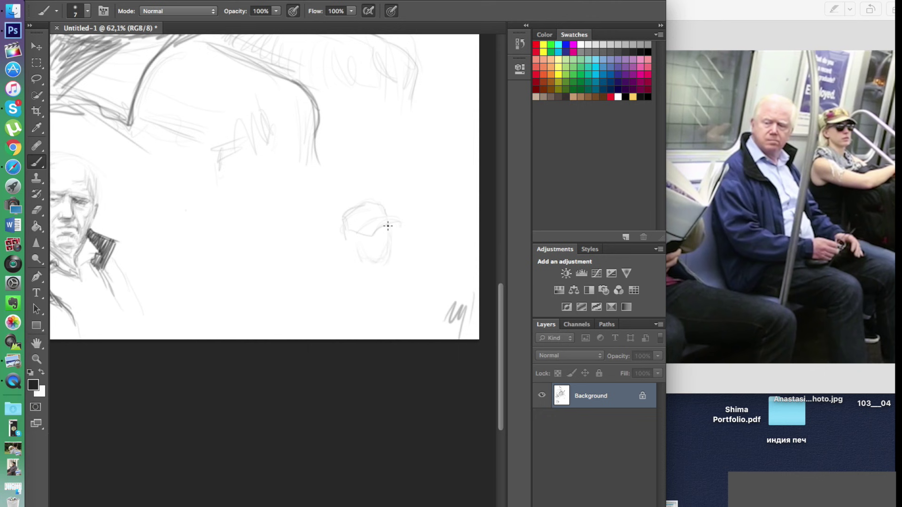
Step: Sketch the capped woman's cap brim, sunglasses, face, hair and shoulders
mouse_move(347, 237)
mouse_down()
mouse_move(340, 265)
mouse_move(376, 229)
mouse_move(394, 226)
mouse_move(367, 235)
mouse_move(343, 223)
mouse_move(346, 261)
mouse_move(386, 248)
mouse_move(353, 232)
mouse_move(390, 239)
mouse_move(387, 227)
mouse_move(370, 237)
mouse_move(390, 232)
mouse_move(373, 236)
mouse_move(386, 248)
mouse_move(374, 254)
mouse_move(388, 243)
mouse_move(374, 263)
mouse_up()
mouse_move(357, 266)
mouse_down()
mouse_move(381, 271)
mouse_move(357, 265)
mouse_move(337, 273)
mouse_move(387, 280)
mouse_up()
drag(387, 266, 405, 279)
drag(381, 207, 386, 216)
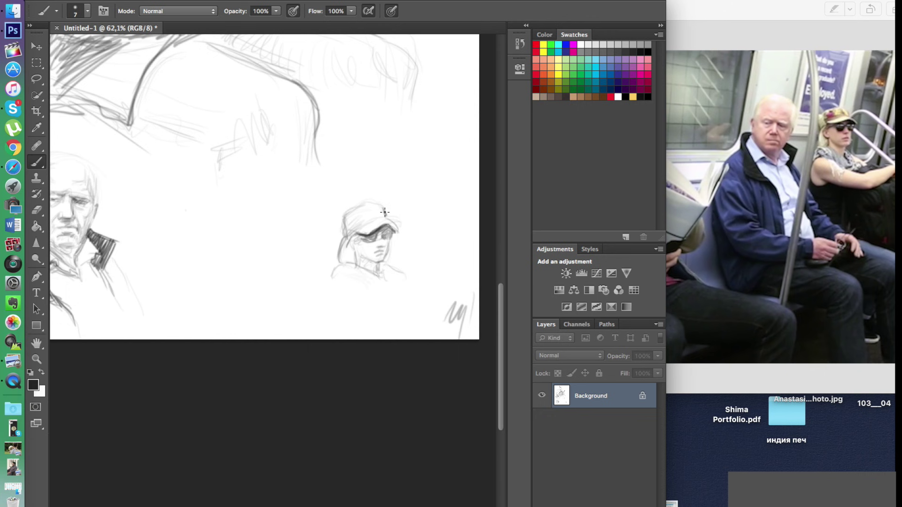
mouse_move(356, 254)
mouse_down()
mouse_move(351, 242)
mouse_move(339, 258)
mouse_move(325, 305)
mouse_up()
drag(342, 273, 368, 283)
scroll(393, 171, down, 10)
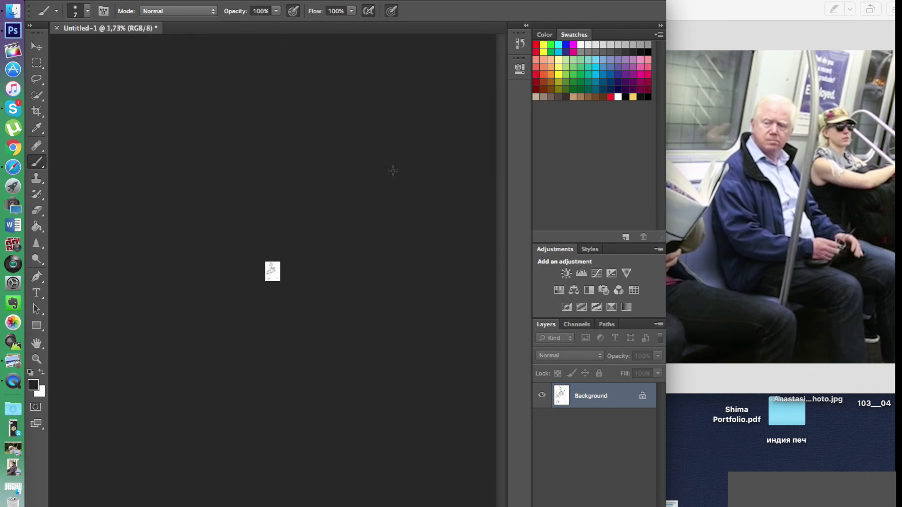
scroll(392, 171, up, 8)
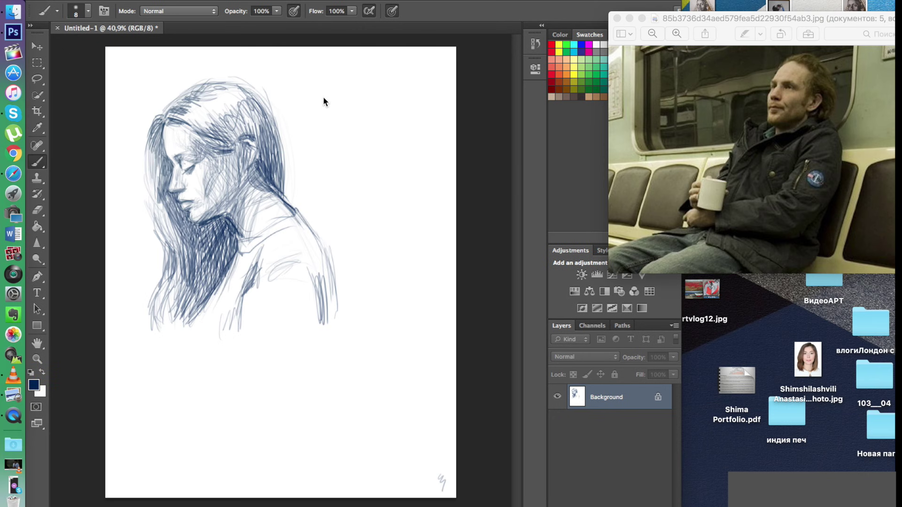
Step: Block in the head, ear and hair mass of the man with the mug in the blue sketch's upper right
click(323, 97)
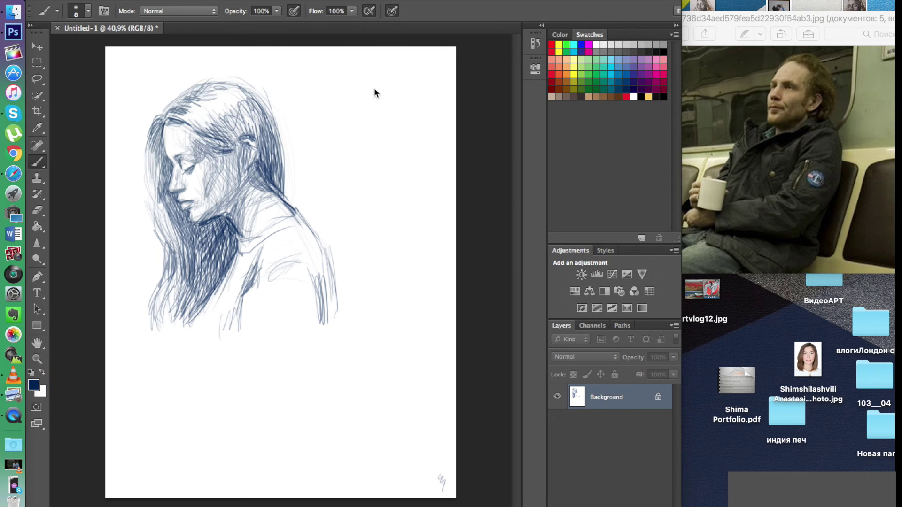
drag(369, 74, 360, 150)
mouse_move(339, 100)
mouse_down()
mouse_move(371, 66)
mouse_move(393, 82)
mouse_move(400, 128)
mouse_move(384, 150)
mouse_up()
mouse_move(392, 111)
mouse_down()
mouse_move(384, 129)
mouse_move(383, 112)
mouse_move(361, 147)
mouse_move(376, 145)
mouse_move(356, 148)
mouse_move(342, 111)
mouse_move(345, 141)
mouse_move(342, 133)
mouse_move(347, 83)
mouse_up()
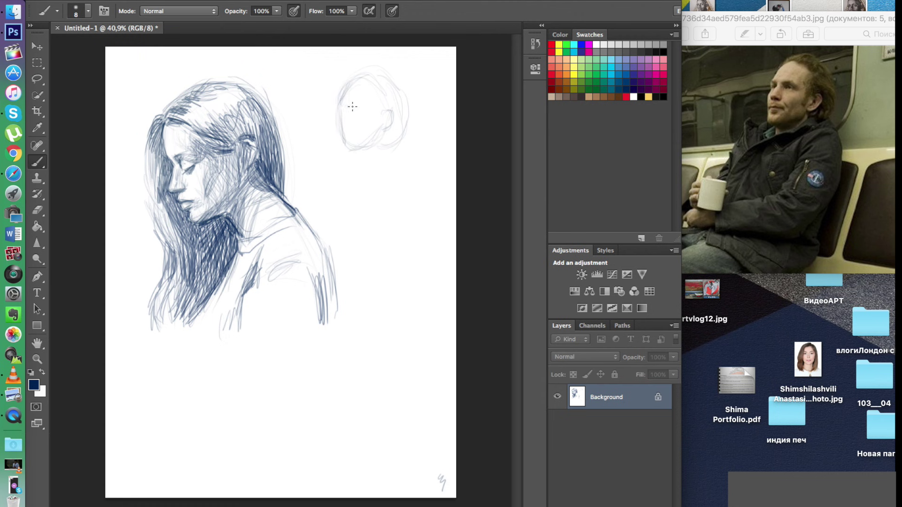
Step: Sketch the long-haired man's eyes, nose, mouth, beard and hair, and start his collar beneath the chin
mouse_move(376, 113)
mouse_down()
mouse_move(366, 107)
mouse_move(346, 123)
mouse_up()
mouse_move(342, 106)
mouse_down()
mouse_move(365, 83)
mouse_move(375, 88)
mouse_move(365, 99)
mouse_move(376, 95)
mouse_move(371, 87)
mouse_move(377, 93)
mouse_move(381, 119)
mouse_move(393, 115)
mouse_move(375, 144)
mouse_move(357, 111)
mouse_move(371, 114)
mouse_move(348, 114)
mouse_up()
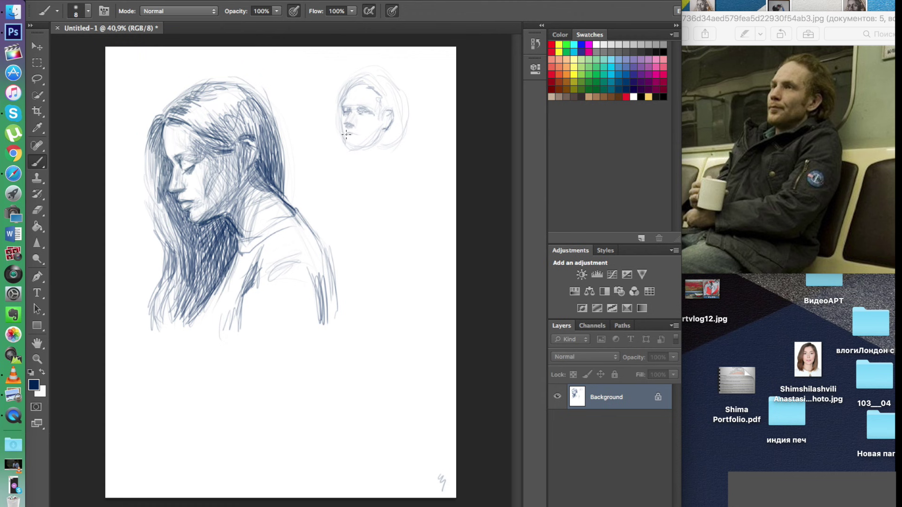
drag(357, 135, 376, 125)
mouse_move(344, 145)
mouse_down()
mouse_move(363, 145)
mouse_move(353, 151)
mouse_move(368, 139)
mouse_move(364, 150)
mouse_move(379, 134)
mouse_move(357, 151)
mouse_move(365, 163)
mouse_move(357, 161)
mouse_move(390, 138)
mouse_move(358, 153)
mouse_move(381, 139)
mouse_move(342, 179)
mouse_move(394, 146)
mouse_move(391, 132)
mouse_move(385, 142)
mouse_move(396, 123)
mouse_move(393, 135)
mouse_move(381, 101)
mouse_move(402, 125)
mouse_move(385, 143)
mouse_move(406, 127)
mouse_move(394, 93)
mouse_move(406, 113)
mouse_move(379, 91)
mouse_move(350, 88)
mouse_move(362, 76)
mouse_move(402, 95)
mouse_up()
key(F2)
key(F2)
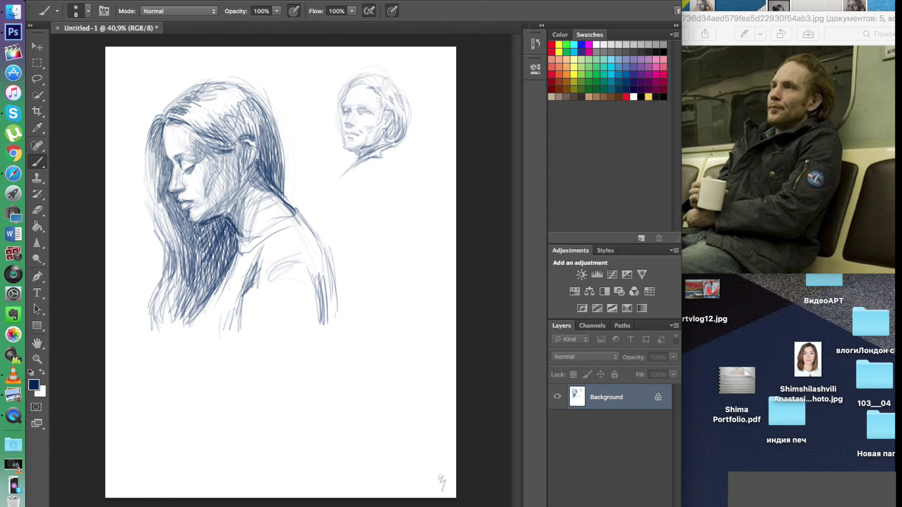
Step: Draw the long-haired man's jacket collar, shoulders and upper sleeve with loose strokes
click(596, 44)
click(632, 84)
mouse_move(353, 157)
mouse_down()
mouse_move(324, 151)
mouse_move(342, 160)
mouse_up()
drag(406, 148, 356, 179)
drag(419, 155, 431, 176)
drag(397, 162, 393, 168)
mouse_move(329, 150)
mouse_down()
mouse_move(331, 141)
mouse_move(325, 177)
mouse_up()
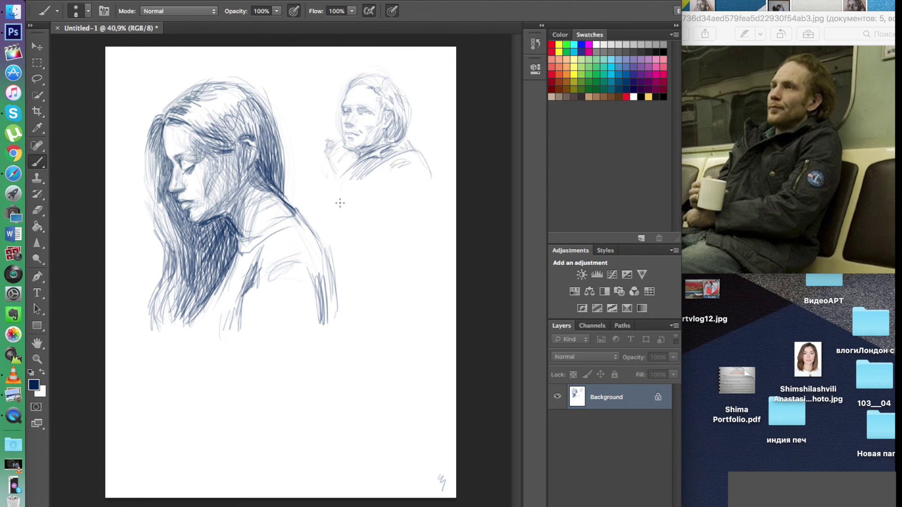
drag(384, 172, 378, 192)
Step: Bring up the reference of the man in the knit hat and block in his head, hat cuff and pompom at the page's lower right
scroll(714, 238, down, 3)
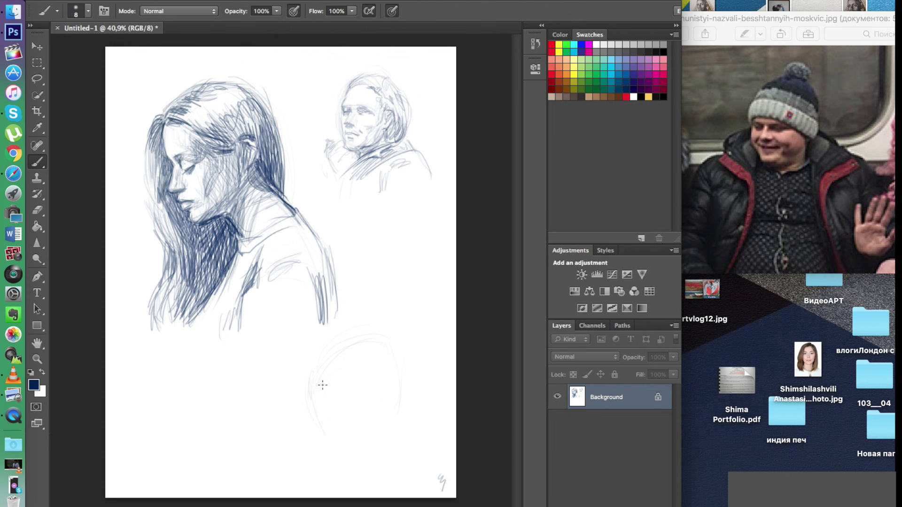
mouse_move(374, 438)
mouse_down()
mouse_move(340, 457)
mouse_move(328, 438)
mouse_move(392, 418)
mouse_up()
mouse_move(317, 393)
mouse_down()
mouse_move(353, 382)
mouse_move(358, 388)
mouse_move(346, 388)
mouse_move(394, 421)
mouse_up()
mouse_move(324, 386)
mouse_down()
mouse_move(312, 397)
mouse_move(320, 369)
mouse_up()
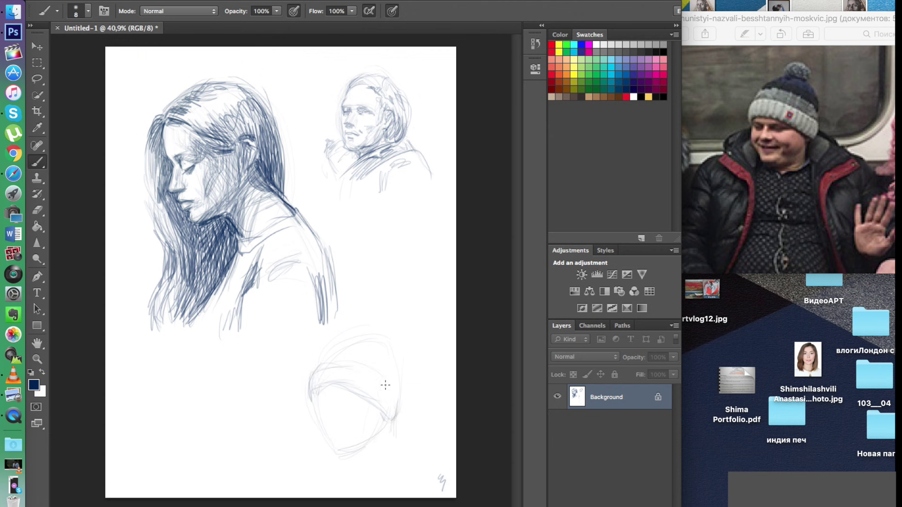
mouse_move(324, 362)
mouse_down()
mouse_move(376, 350)
mouse_move(395, 384)
mouse_up()
mouse_move(373, 348)
mouse_down()
mouse_move(397, 394)
mouse_move(377, 330)
mouse_up()
drag(384, 421, 385, 449)
Step: Sketch the knit-hat man's smiling face, chin and ear, and reinforce the hat's cuff, crown and pompom
mouse_move(341, 452)
mouse_down()
mouse_move(362, 439)
mouse_move(337, 429)
mouse_move(349, 427)
mouse_move(329, 415)
mouse_move(345, 423)
mouse_move(332, 424)
mouse_move(346, 421)
mouse_move(340, 425)
mouse_move(321, 396)
mouse_move(333, 407)
mouse_move(369, 400)
mouse_move(325, 428)
mouse_move(383, 427)
mouse_move(377, 413)
mouse_move(367, 434)
mouse_move(325, 427)
mouse_move(359, 427)
mouse_move(329, 429)
mouse_move(336, 448)
mouse_move(372, 435)
mouse_move(345, 451)
mouse_move(364, 448)
mouse_move(332, 448)
mouse_move(339, 422)
mouse_move(327, 402)
mouse_move(331, 422)
mouse_move(375, 435)
mouse_up()
key(XF86AudioLowerVolume)
drag(316, 425, 329, 442)
mouse_move(318, 406)
mouse_down()
mouse_move(323, 388)
mouse_move(328, 403)
mouse_move(357, 404)
mouse_move(324, 397)
mouse_move(364, 407)
mouse_up()
mouse_move(313, 381)
mouse_down()
mouse_move(314, 405)
mouse_move(317, 377)
mouse_up()
mouse_move(377, 390)
mouse_down()
mouse_move(354, 374)
mouse_move(372, 382)
mouse_move(381, 433)
mouse_move(350, 391)
mouse_move(383, 415)
mouse_move(384, 450)
mouse_move(387, 442)
mouse_move(345, 456)
mouse_up()
mouse_move(321, 370)
mouse_down()
mouse_move(345, 350)
mouse_move(335, 351)
mouse_up()
drag(388, 366, 357, 344)
drag(359, 342, 388, 347)
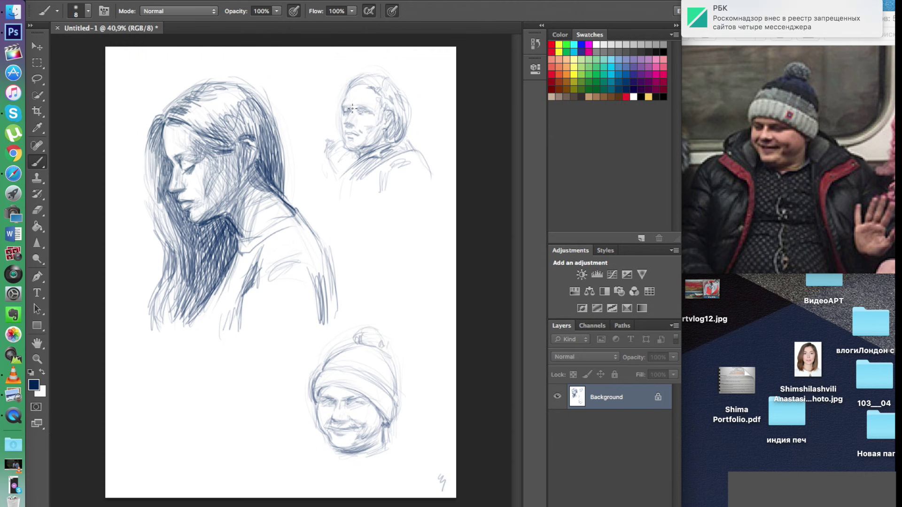
Step: Draw the knit-hat man's puffy jacket collar and shoulders, and darken his eyes and the hat's edge
drag(311, 408, 280, 429)
drag(313, 412, 281, 444)
mouse_move(405, 410)
mouse_down()
mouse_move(425, 433)
mouse_move(420, 425)
mouse_up()
drag(398, 411, 421, 437)
mouse_move(399, 406)
mouse_down()
mouse_move(395, 480)
mouse_move(388, 444)
mouse_move(395, 475)
mouse_up()
mouse_move(327, 447)
mouse_down()
mouse_move(288, 429)
mouse_move(296, 410)
mouse_move(283, 441)
mouse_move(319, 466)
mouse_move(271, 457)
mouse_move(279, 441)
mouse_move(261, 459)
mouse_up()
drag(407, 457, 434, 442)
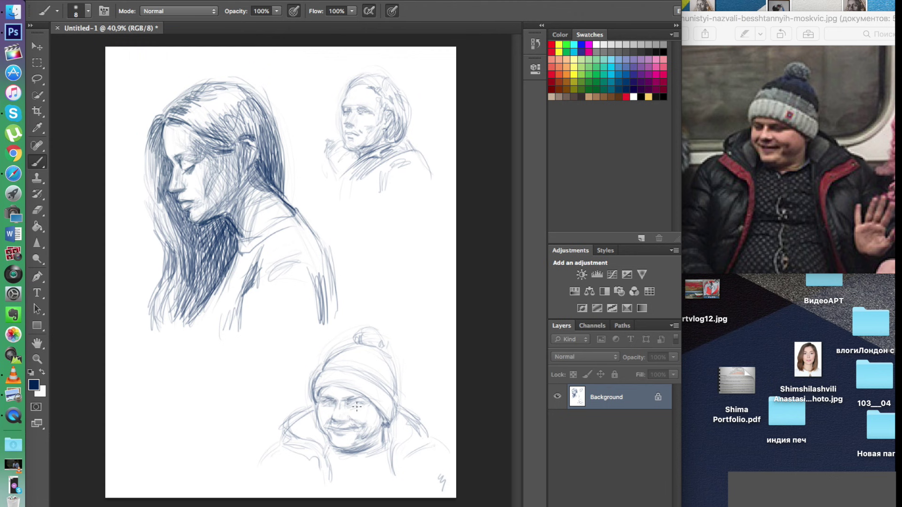
drag(356, 405, 347, 404)
drag(324, 392, 366, 393)
Step: Block in the head, neck and shoulder lines of the man with glasses at the page's lower left
click(802, 210)
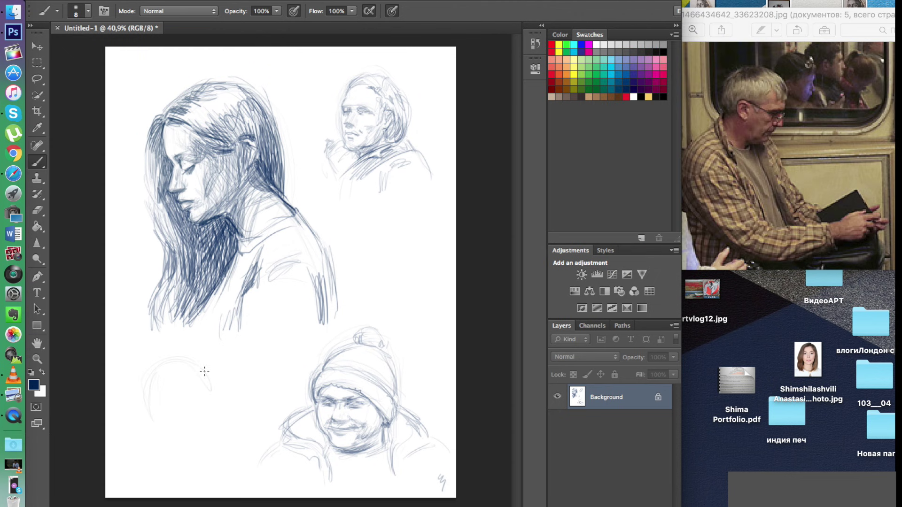
drag(162, 413, 176, 434)
drag(207, 361, 208, 425)
mouse_move(160, 361)
mouse_down()
mouse_move(160, 427)
mouse_move(181, 477)
mouse_up()
drag(150, 408, 119, 443)
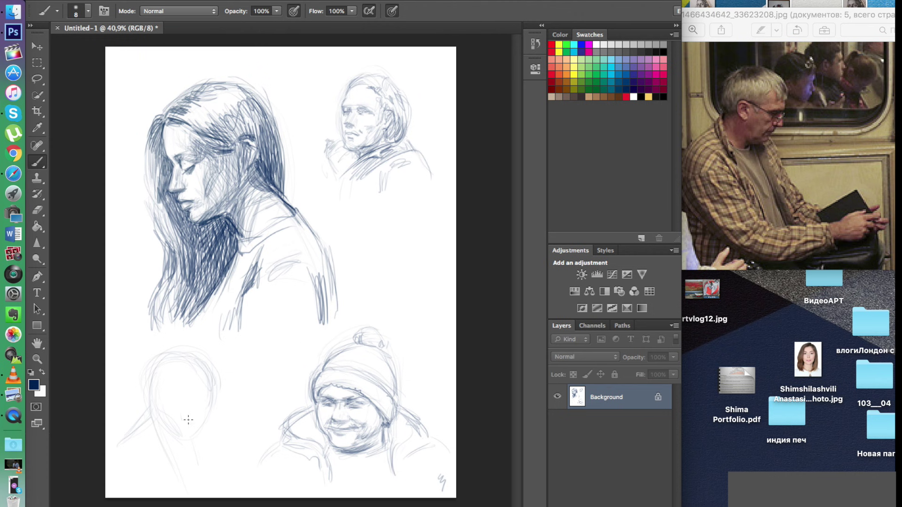
Step: Sketch the profile, eye, jaw, ear and short hair of the man with glasses
mouse_move(168, 427)
mouse_down()
mouse_move(189, 434)
mouse_move(170, 416)
mouse_move(177, 396)
mouse_move(176, 419)
mouse_move(189, 421)
mouse_move(180, 394)
mouse_move(164, 390)
mouse_move(171, 382)
mouse_move(201, 402)
mouse_move(207, 396)
mouse_move(199, 393)
mouse_move(208, 396)
mouse_move(196, 395)
mouse_move(199, 405)
mouse_move(202, 394)
mouse_move(193, 398)
mouse_move(210, 403)
mouse_move(212, 417)
mouse_move(199, 415)
mouse_move(209, 408)
mouse_move(200, 422)
mouse_move(208, 407)
mouse_move(194, 433)
mouse_up()
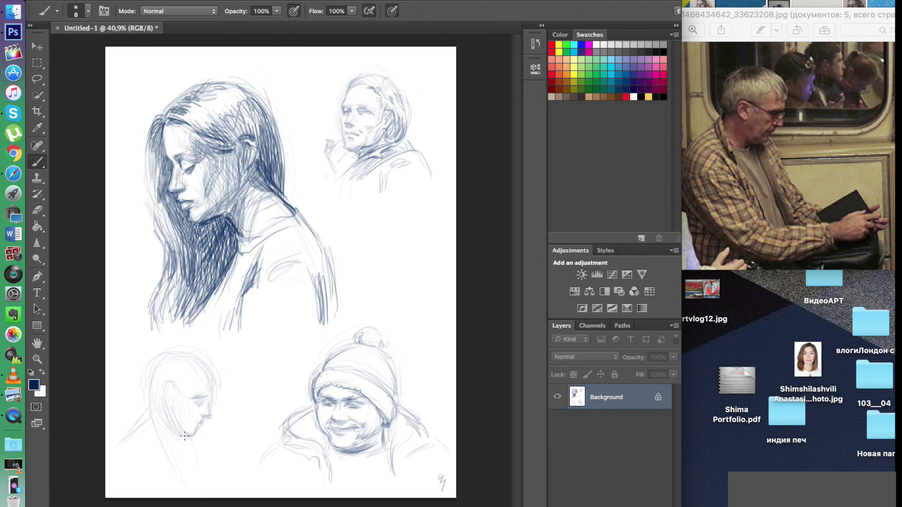
mouse_move(178, 437)
mouse_down()
mouse_move(187, 437)
mouse_move(173, 432)
mouse_move(192, 434)
mouse_move(179, 426)
mouse_move(201, 422)
mouse_move(212, 397)
mouse_move(184, 436)
mouse_up()
drag(196, 402, 202, 405)
mouse_move(203, 379)
mouse_down()
mouse_move(191, 358)
mouse_move(208, 388)
mouse_up()
mouse_move(195, 351)
mouse_down()
mouse_move(149, 366)
mouse_move(144, 390)
mouse_move(146, 379)
mouse_move(153, 407)
mouse_move(152, 389)
mouse_move(173, 403)
mouse_move(174, 391)
mouse_move(197, 386)
mouse_move(162, 387)
mouse_move(172, 387)
mouse_move(160, 392)
mouse_move(164, 404)
mouse_move(167, 386)
mouse_move(162, 404)
mouse_move(172, 408)
mouse_move(159, 395)
mouse_move(155, 405)
mouse_move(163, 406)
mouse_move(147, 382)
mouse_move(150, 404)
mouse_move(164, 365)
mouse_move(185, 361)
mouse_move(151, 368)
mouse_move(180, 356)
mouse_move(155, 366)
mouse_up()
mouse_move(159, 408)
mouse_down()
mouse_move(153, 432)
mouse_move(151, 404)
mouse_move(201, 404)
mouse_move(172, 447)
mouse_up()
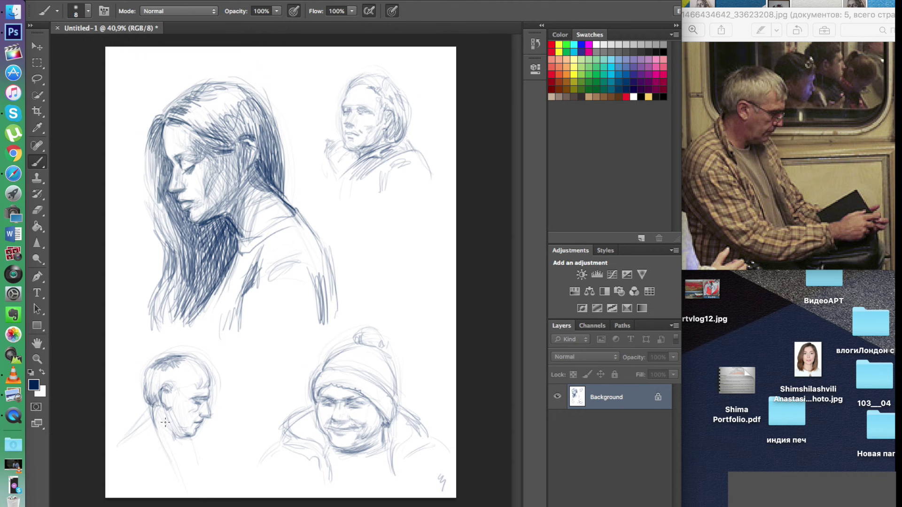
Step: Draw the lower-left man's glasses, neck, shirt collar and shoulders, with shading under the chin
key(F2)
key(F2)
mouse_move(168, 403)
mouse_down()
mouse_move(165, 425)
mouse_move(156, 402)
mouse_move(169, 399)
mouse_move(145, 436)
mouse_move(184, 450)
mouse_move(176, 439)
mouse_move(192, 450)
mouse_move(196, 439)
mouse_move(213, 453)
mouse_up()
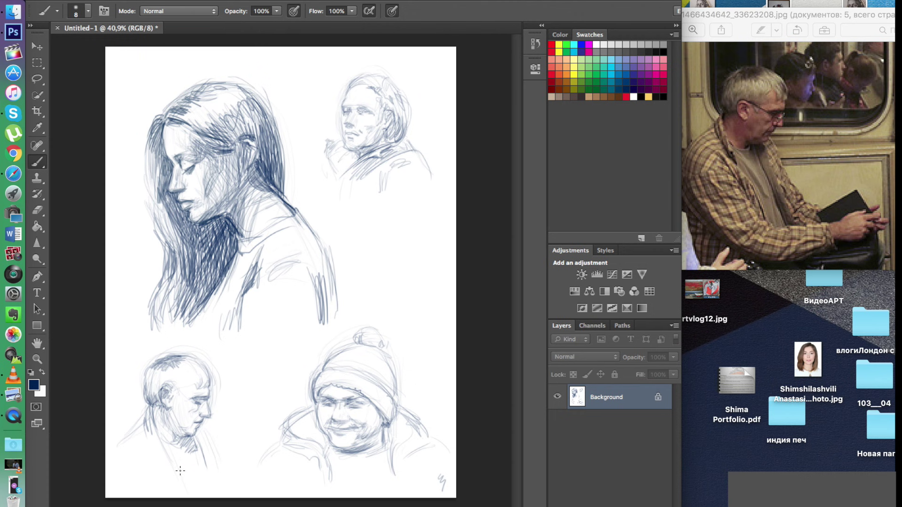
drag(142, 414, 114, 449)
mouse_move(168, 383)
mouse_down()
mouse_move(180, 399)
mouse_move(173, 392)
mouse_up()
drag(173, 389, 205, 411)
mouse_move(142, 429)
mouse_down()
mouse_move(135, 446)
mouse_move(185, 483)
mouse_up()
drag(187, 475, 192, 488)
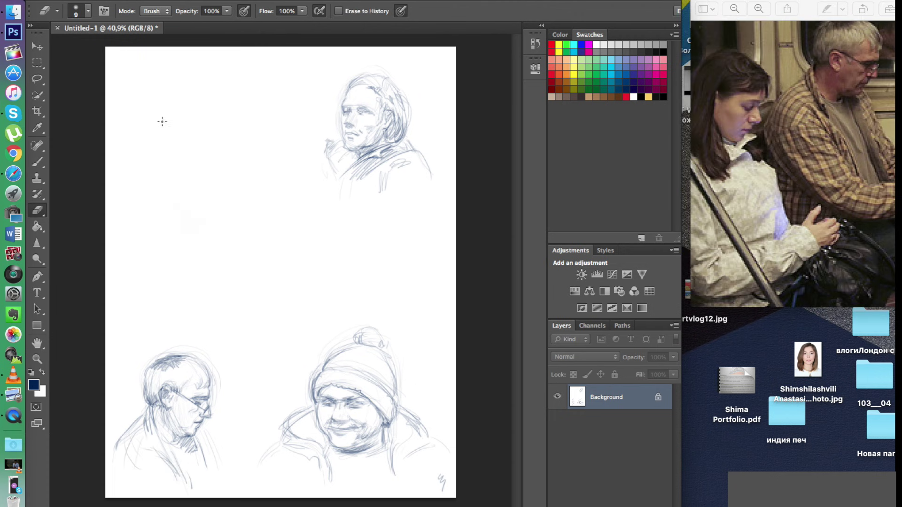
Step: Block in the seated woman's head and long hair at the page's upper left, and sketch her fringe, eye and nose
drag(147, 154, 170, 105)
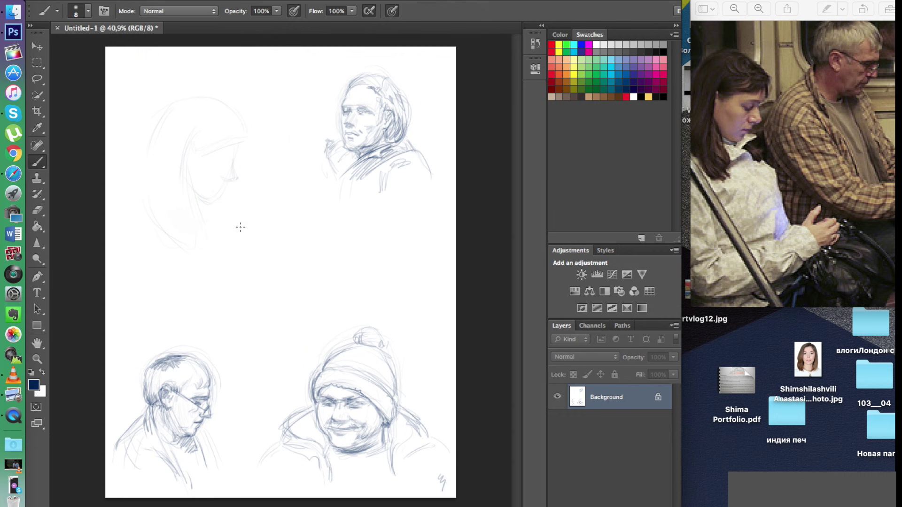
drag(233, 159, 234, 177)
drag(223, 174, 227, 174)
drag(237, 137, 238, 154)
drag(218, 161, 232, 154)
drag(235, 140, 237, 150)
mouse_move(239, 137)
mouse_down()
mouse_move(242, 148)
mouse_move(214, 144)
mouse_move(226, 161)
mouse_up()
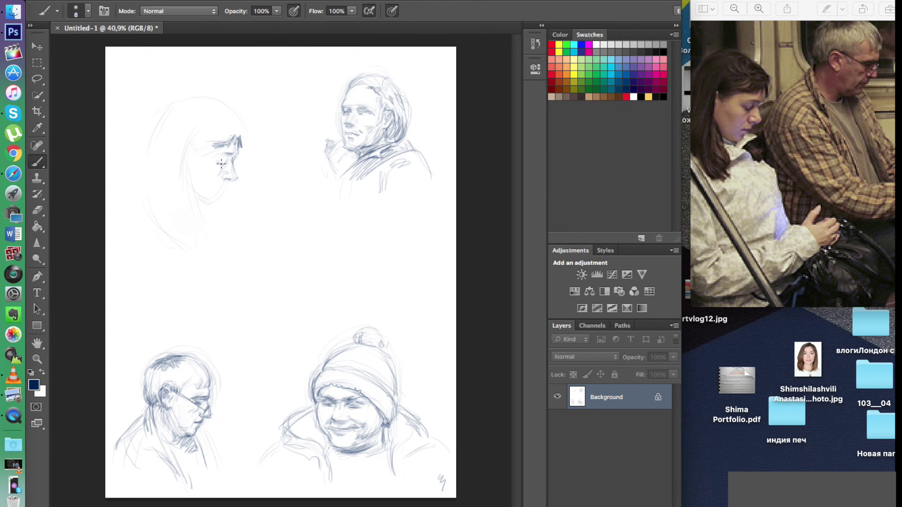
Step: Define the woman's mouth, chin and jaw, and draw the hair framing her face and crown
drag(228, 182, 215, 201)
mouse_move(204, 202)
mouse_down()
mouse_move(186, 178)
mouse_move(197, 211)
mouse_up()
drag(187, 175, 196, 208)
mouse_move(210, 148)
mouse_down()
mouse_move(191, 154)
mouse_move(184, 185)
mouse_up()
drag(187, 133, 180, 187)
mouse_move(235, 129)
mouse_down()
mouse_move(214, 130)
mouse_move(216, 144)
mouse_move(240, 136)
mouse_up()
mouse_move(183, 112)
mouse_down()
mouse_move(164, 122)
mouse_move(227, 114)
mouse_move(187, 107)
mouse_move(155, 161)
mouse_up()
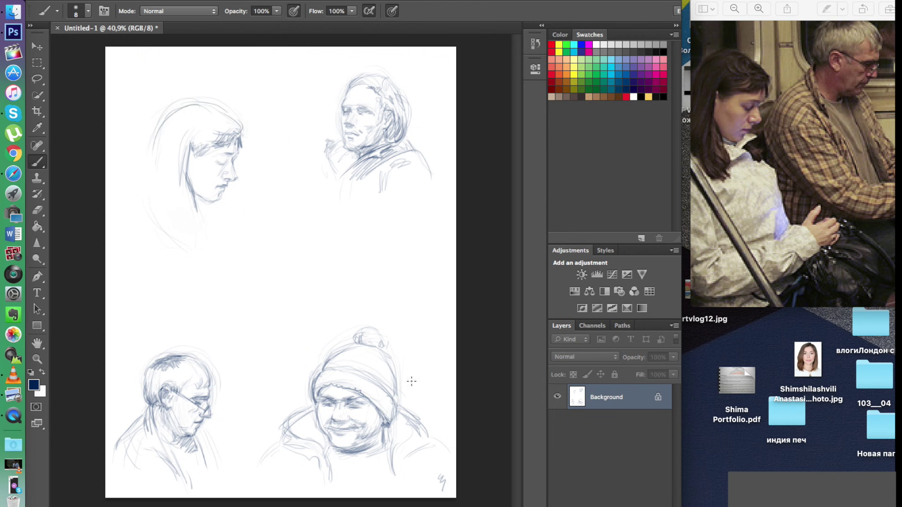
Step: Fill the woman's hair and fringe with long strands, and draw her jacket's standing collar
drag(175, 122, 159, 164)
drag(202, 115, 217, 136)
mouse_move(198, 121)
mouse_down()
mouse_move(217, 138)
mouse_move(223, 131)
mouse_up()
drag(162, 120, 178, 194)
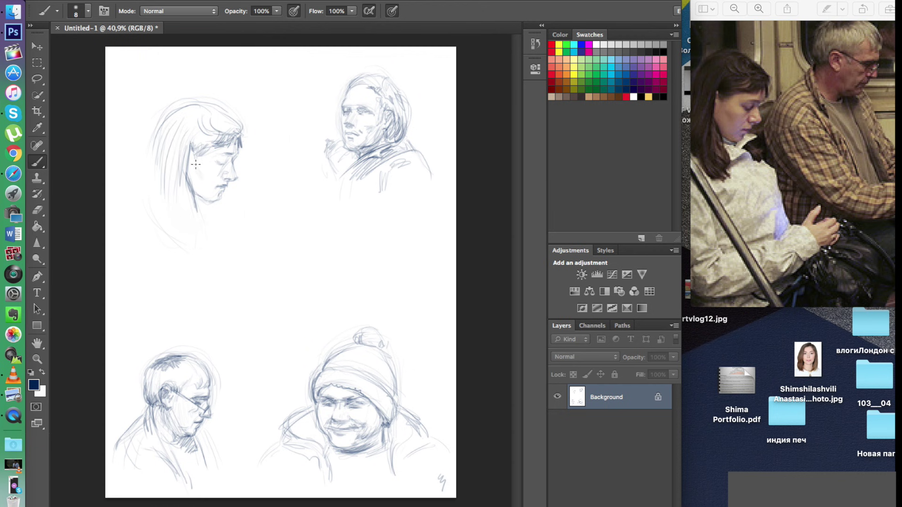
mouse_move(225, 190)
mouse_down()
mouse_move(215, 205)
mouse_move(240, 200)
mouse_move(217, 205)
mouse_move(234, 214)
mouse_move(235, 228)
mouse_move(197, 226)
mouse_move(223, 221)
mouse_move(221, 228)
mouse_move(197, 212)
mouse_move(205, 232)
mouse_move(195, 236)
mouse_move(153, 236)
mouse_move(153, 207)
mouse_move(166, 242)
mouse_up()
mouse_move(183, 165)
mouse_down()
mouse_move(175, 215)
mouse_move(185, 202)
mouse_move(172, 218)
mouse_move(167, 194)
mouse_move(170, 241)
mouse_move(175, 196)
mouse_move(171, 230)
mouse_move(163, 191)
mouse_move(160, 208)
mouse_move(173, 186)
mouse_move(172, 198)
mouse_move(187, 150)
mouse_move(182, 177)
mouse_move(199, 136)
mouse_up()
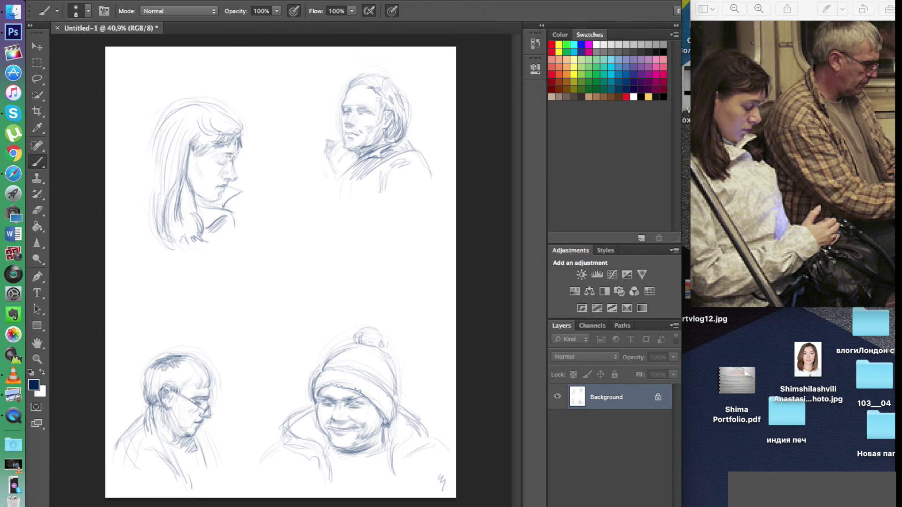
mouse_move(168, 142)
mouse_down()
mouse_move(162, 176)
mouse_move(172, 179)
mouse_up()
drag(184, 127, 165, 180)
mouse_move(180, 120)
mouse_down()
mouse_move(159, 170)
mouse_move(159, 148)
mouse_up()
Step: Draw the woman's jacket shoulder, collar folds and sleeve creases, plus the diagonal handrail across her back
mouse_move(187, 105)
mouse_down()
mouse_move(166, 123)
mouse_move(145, 190)
mouse_move(147, 218)
mouse_move(165, 235)
mouse_move(141, 230)
mouse_move(215, 242)
mouse_move(238, 222)
mouse_move(254, 231)
mouse_move(287, 303)
mouse_up()
mouse_move(140, 221)
mouse_down()
mouse_move(164, 249)
mouse_move(214, 353)
mouse_move(150, 252)
mouse_move(187, 320)
mouse_up()
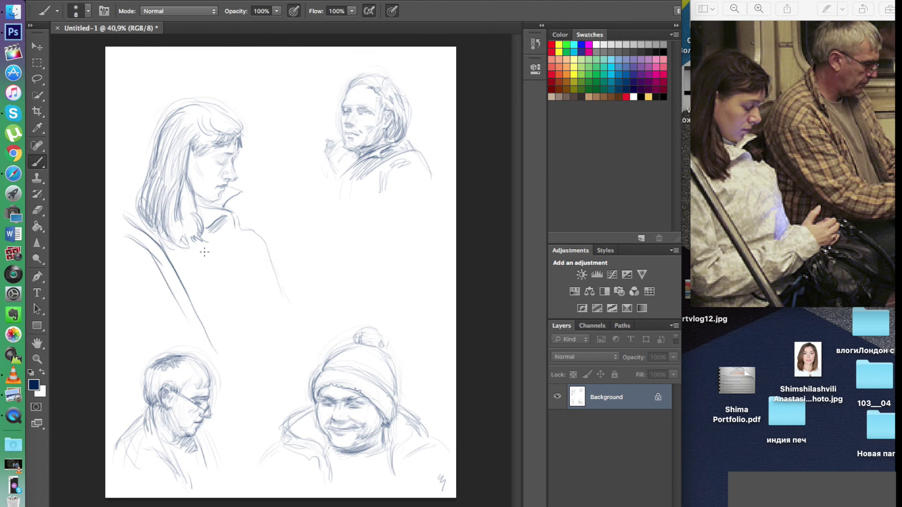
mouse_move(235, 196)
mouse_down()
mouse_move(242, 227)
mouse_move(252, 210)
mouse_move(229, 201)
mouse_move(243, 204)
mouse_move(230, 209)
mouse_move(252, 234)
mouse_up()
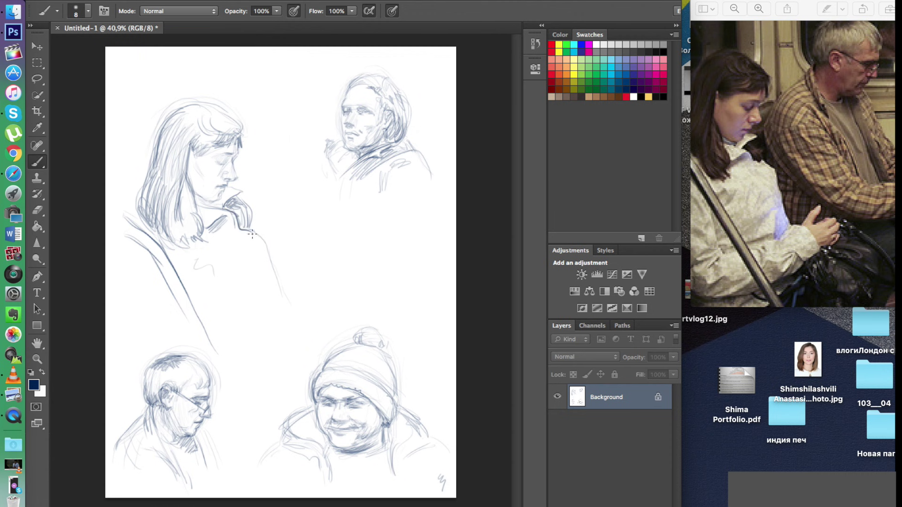
drag(259, 266, 252, 311)
drag(262, 282, 265, 307)
mouse_move(215, 114)
mouse_down()
mouse_move(225, 123)
mouse_move(165, 162)
mouse_move(163, 211)
mouse_up()
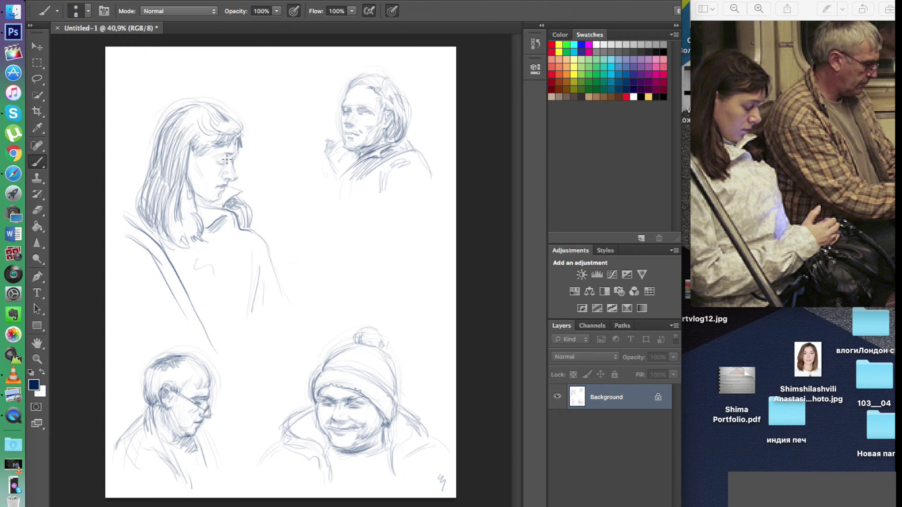
Step: Refine the woman's eye, brow, lips and face edge, add shading to her hair, and review the whole page
scroll(225, 194, up, 2)
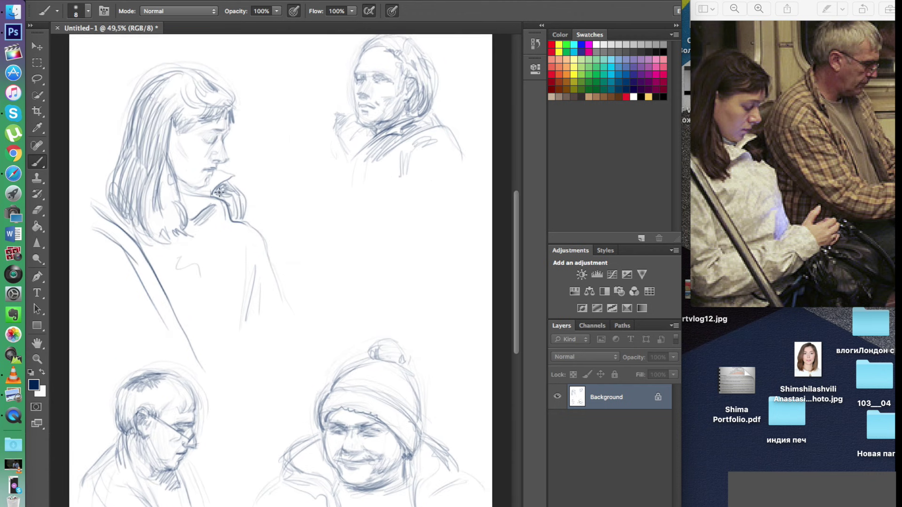
scroll(219, 192, up, 2)
mouse_move(218, 167)
mouse_down()
mouse_move(213, 177)
mouse_move(223, 158)
mouse_move(209, 135)
mouse_move(169, 115)
mouse_move(178, 120)
mouse_move(155, 119)
mouse_move(145, 149)
mouse_up()
drag(150, 146, 143, 163)
drag(229, 158, 218, 198)
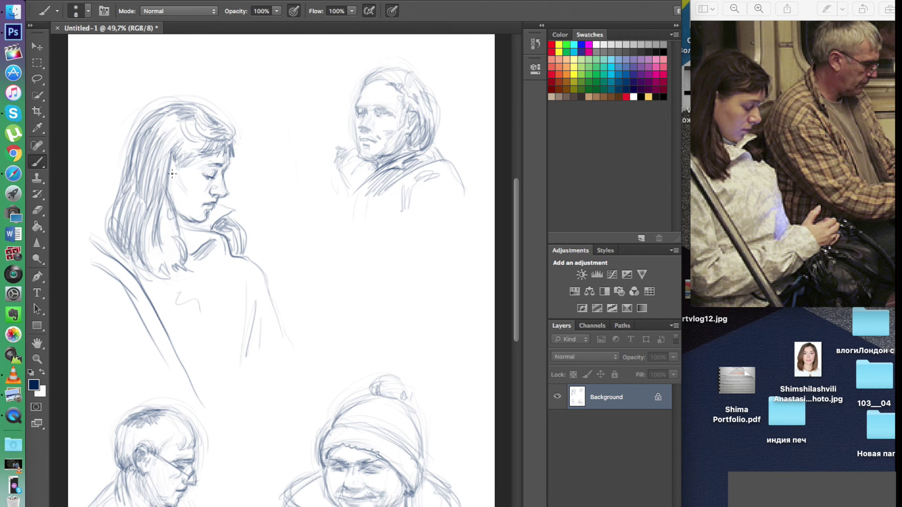
mouse_move(172, 155)
mouse_down()
mouse_move(167, 179)
mouse_move(168, 162)
mouse_up()
scroll(411, 287, down, 10)
scroll(411, 287, up, 10)
scroll(412, 287, down, 4)
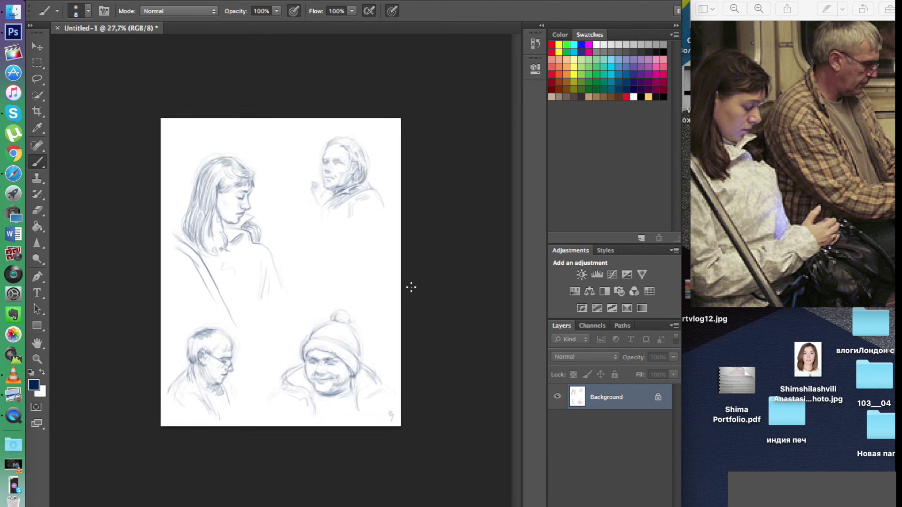
Step: Lightly block in the lowered head, face and cap of the passenger wearing the knit hat, near the page's centre
scroll(411, 286, up, 3)
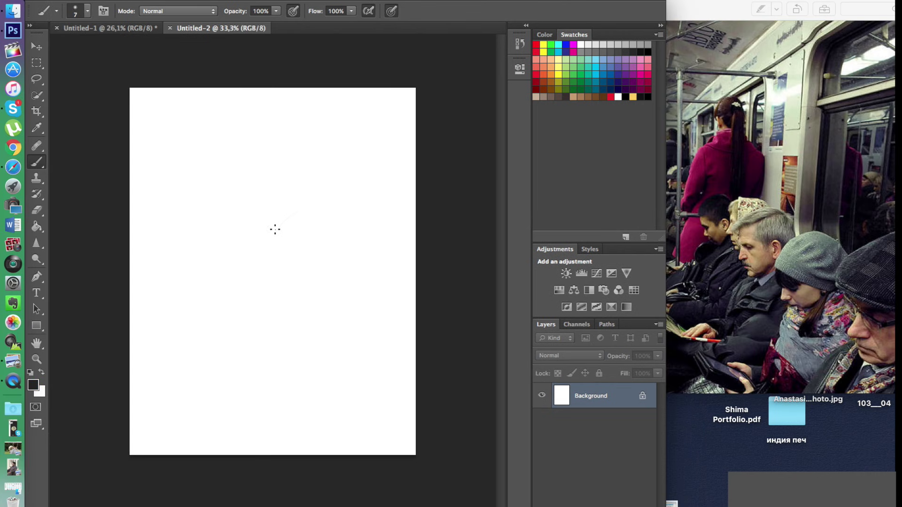
drag(275, 230, 268, 228)
drag(255, 256, 310, 285)
mouse_move(265, 281)
mouse_down()
mouse_move(285, 308)
mouse_move(324, 288)
mouse_move(310, 277)
mouse_move(334, 281)
mouse_move(265, 254)
mouse_move(264, 273)
mouse_move(286, 272)
mouse_move(266, 273)
mouse_move(259, 257)
mouse_move(314, 292)
mouse_move(294, 304)
mouse_up()
Step: Set the brush to 17 px, shade the hat woman's fringe and neck hair, and outline her cap and collar base
right_click(304, 281)
key(Return)
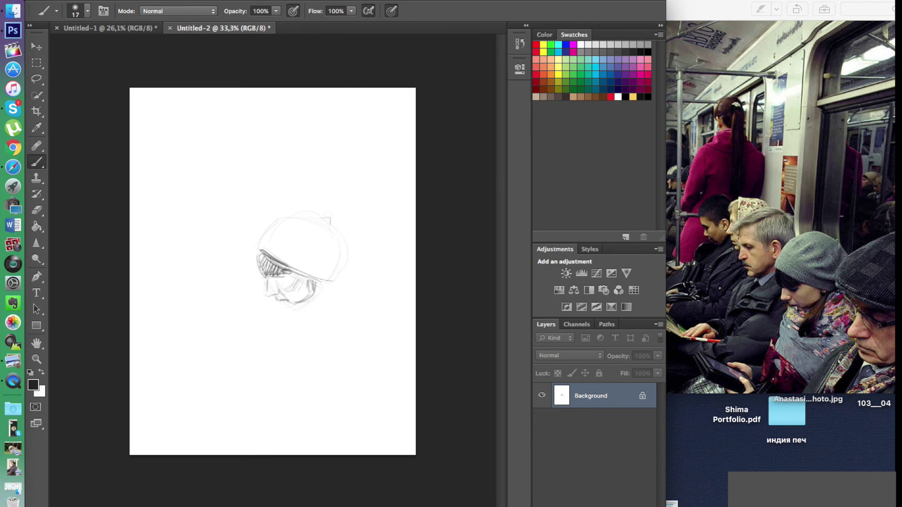
drag(291, 270, 281, 278)
mouse_move(258, 250)
mouse_down()
mouse_move(263, 274)
mouse_move(288, 269)
mouse_move(264, 256)
mouse_move(270, 222)
mouse_move(294, 214)
mouse_move(320, 219)
mouse_move(311, 245)
mouse_move(303, 243)
mouse_up()
mouse_move(323, 233)
mouse_down()
mouse_move(305, 246)
mouse_move(291, 235)
mouse_move(335, 268)
mouse_move(310, 273)
mouse_move(336, 282)
mouse_move(313, 306)
mouse_up()
mouse_move(324, 289)
mouse_down()
mouse_move(306, 319)
mouse_move(290, 311)
mouse_move(301, 306)
mouse_up()
mouse_move(315, 287)
mouse_down()
mouse_move(291, 310)
mouse_move(314, 296)
mouse_move(303, 330)
mouse_move(348, 341)
mouse_up()
drag(290, 310, 286, 336)
drag(290, 320, 290, 338)
mouse_move(312, 308)
mouse_down()
mouse_move(288, 323)
mouse_move(300, 342)
mouse_up()
drag(310, 338, 339, 341)
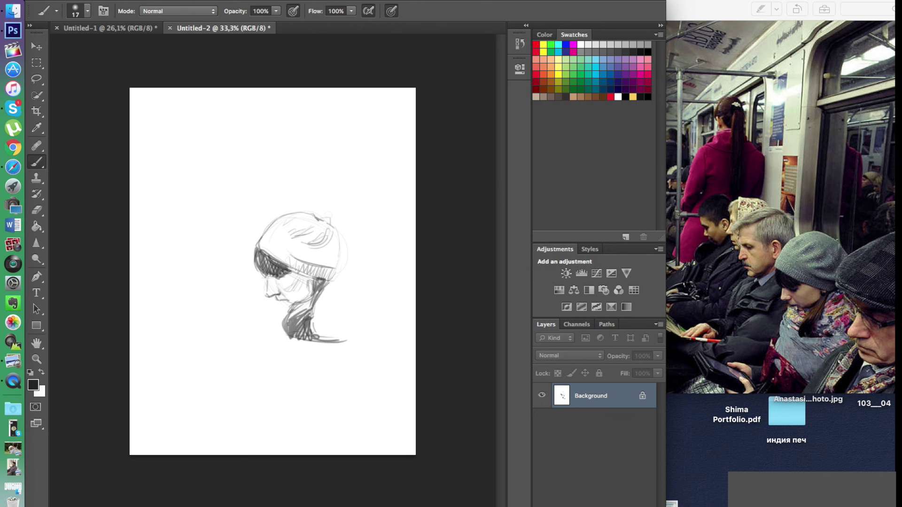
Step: Draw the hat woman's scarf edge and folds, and shade the back, band and folds of her knit hat
drag(266, 314, 249, 364)
mouse_move(335, 280)
mouse_down()
mouse_move(352, 272)
mouse_move(307, 265)
mouse_up()
drag(301, 263, 338, 274)
drag(331, 276, 345, 271)
mouse_move(339, 241)
mouse_down()
mouse_move(311, 247)
mouse_move(326, 252)
mouse_up()
drag(328, 231, 327, 250)
mouse_move(299, 248)
mouse_down()
mouse_move(327, 252)
mouse_move(302, 251)
mouse_up()
drag(334, 229, 345, 253)
mouse_move(339, 240)
mouse_down()
mouse_move(321, 258)
mouse_move(347, 277)
mouse_up()
drag(319, 221, 327, 216)
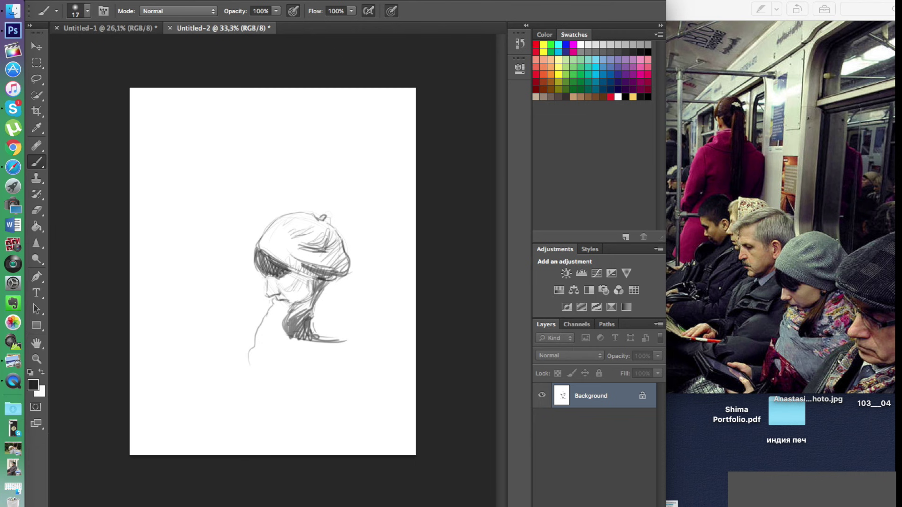
mouse_move(311, 308)
mouse_down()
mouse_move(355, 289)
mouse_move(368, 301)
mouse_move(331, 311)
mouse_move(374, 306)
mouse_up()
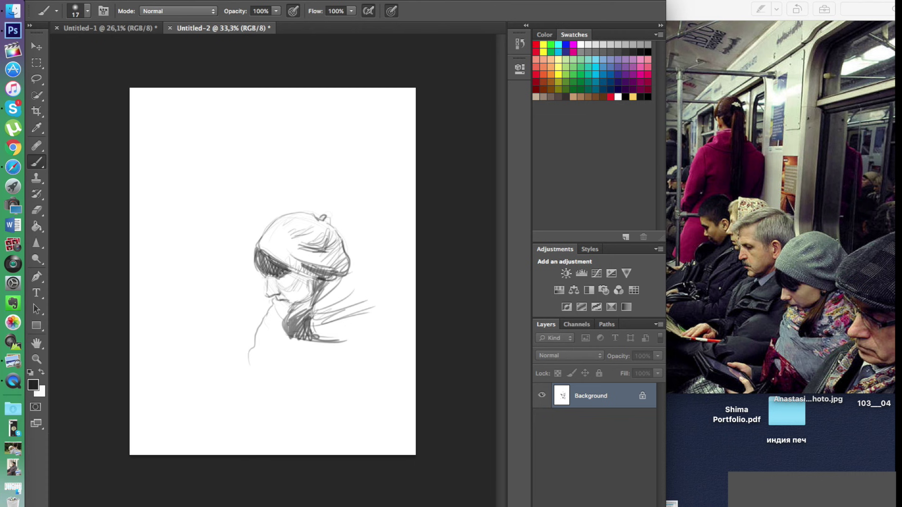
drag(264, 277, 274, 278)
Step: Sketch the standing passenger's head from behind in the page's upper-left area, with a long dark ponytail
mouse_move(179, 145)
mouse_down()
mouse_move(200, 108)
mouse_move(226, 147)
mouse_up()
drag(207, 130, 208, 160)
mouse_move(215, 127)
mouse_down()
mouse_move(206, 170)
mouse_move(203, 159)
mouse_move(227, 208)
mouse_move(202, 123)
mouse_move(211, 205)
mouse_move(224, 206)
mouse_move(195, 147)
mouse_up()
drag(195, 131, 192, 150)
drag(189, 142, 195, 151)
drag(200, 129, 199, 151)
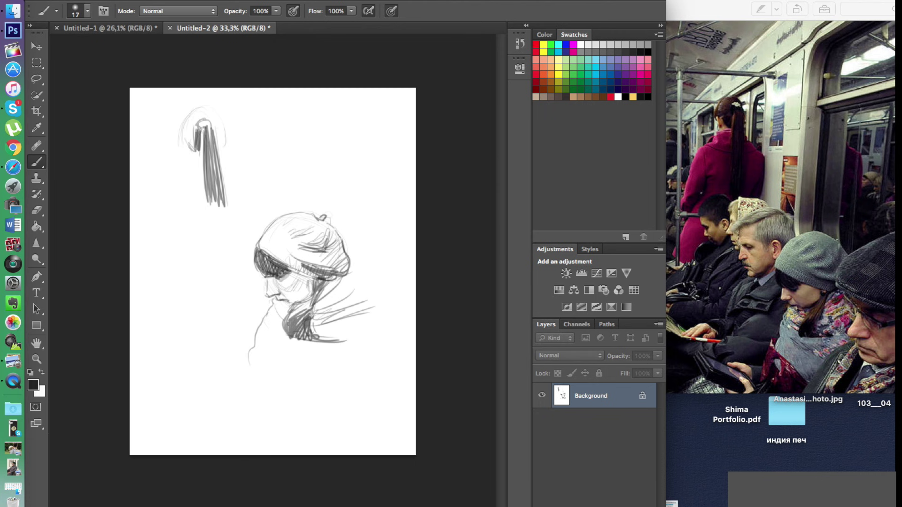
Step: Shade the standing woman's hair around the ponytail, and draw her neck, collar and near shoulder line
mouse_move(203, 119)
mouse_down()
mouse_move(212, 111)
mouse_move(217, 127)
mouse_move(178, 141)
mouse_move(182, 110)
mouse_up()
mouse_move(178, 126)
mouse_down()
mouse_move(188, 108)
mouse_move(180, 120)
mouse_up()
mouse_move(176, 131)
mouse_down()
mouse_move(174, 120)
mouse_move(195, 110)
mouse_move(209, 115)
mouse_move(181, 132)
mouse_move(197, 148)
mouse_move(184, 151)
mouse_move(201, 158)
mouse_move(177, 164)
mouse_move(179, 152)
mouse_move(166, 174)
mouse_up()
drag(189, 168, 165, 177)
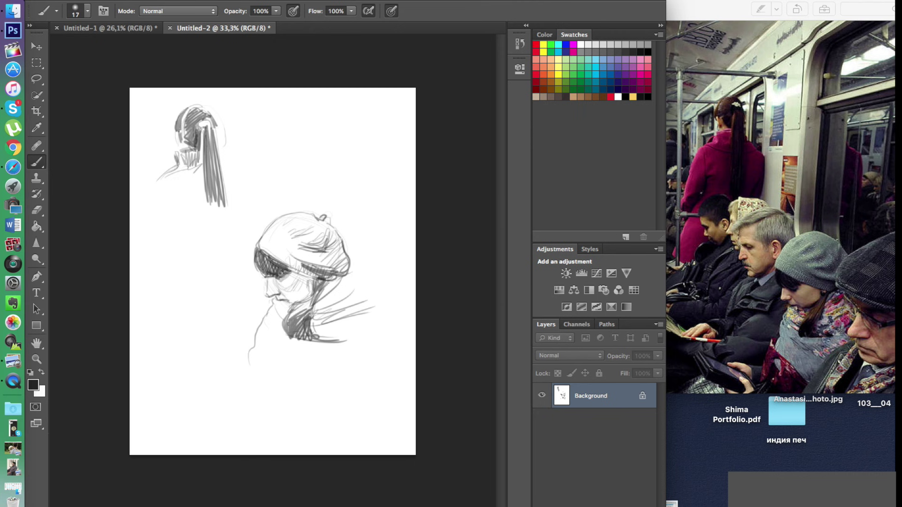
Step: Hatch the back of the standing woman's coat behind the ponytail and draw her other shoulder
drag(187, 169, 166, 183)
mouse_move(198, 165)
mouse_down()
mouse_move(173, 186)
mouse_move(187, 188)
mouse_up()
drag(199, 158, 187, 186)
drag(209, 168, 188, 190)
mouse_move(212, 175)
mouse_down()
mouse_move(194, 196)
mouse_move(214, 206)
mouse_up()
drag(206, 191, 218, 211)
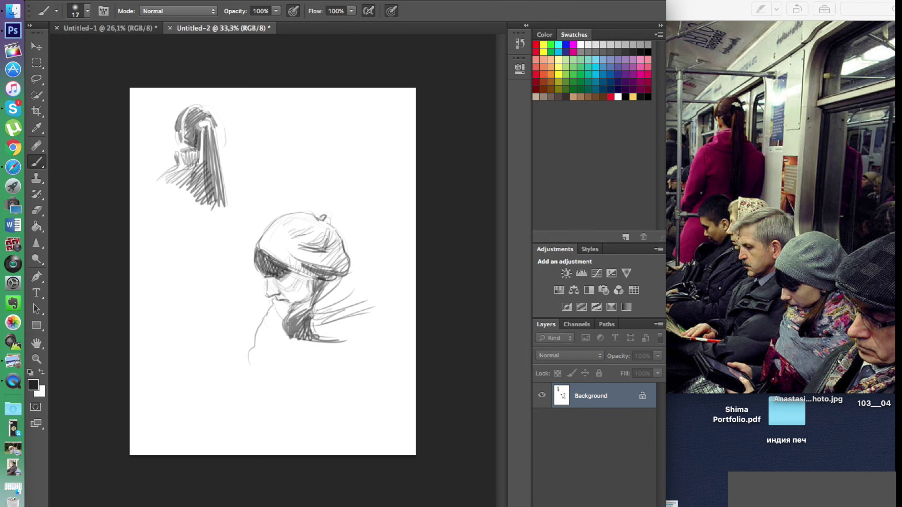
drag(221, 162, 241, 180)
mouse_move(219, 147)
mouse_down()
mouse_move(248, 189)
mouse_move(230, 191)
mouse_move(229, 209)
mouse_up()
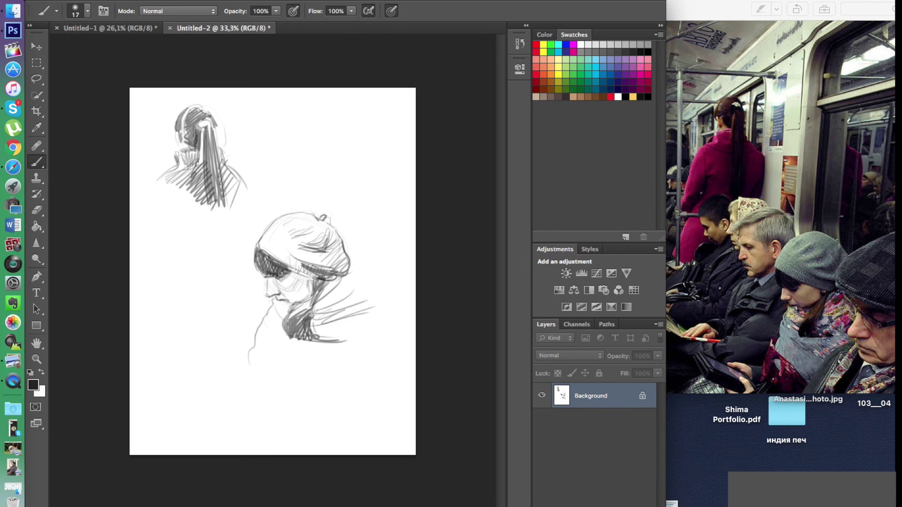
Step: Outline a rounded form with a dark centre in the page's lower-left area, and add small strokes above it
mouse_move(208, 405)
mouse_down()
mouse_move(231, 388)
mouse_move(254, 413)
mouse_move(221, 428)
mouse_move(224, 356)
mouse_move(245, 375)
mouse_move(223, 420)
mouse_move(234, 411)
mouse_move(206, 405)
mouse_move(219, 388)
mouse_move(242, 394)
mouse_move(253, 409)
mouse_move(246, 425)
mouse_move(204, 420)
mouse_up()
mouse_move(220, 363)
mouse_down()
mouse_move(219, 381)
mouse_move(241, 358)
mouse_up()
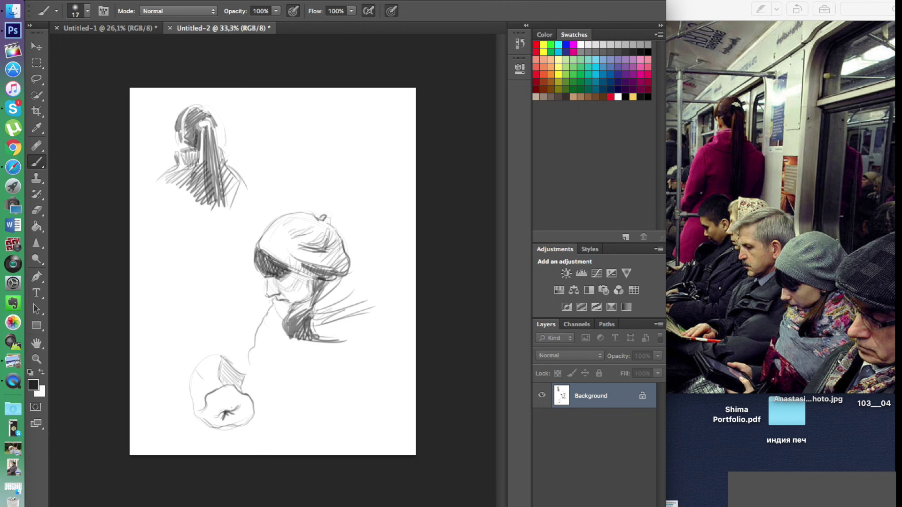
drag(148, 324, 164, 339)
drag(164, 327, 158, 339)
Step: Reinforce and hatch the rounded form's lower half and contour, and extend light strokes from its side
mouse_move(188, 379)
mouse_down()
mouse_move(196, 413)
mouse_move(237, 427)
mouse_move(251, 413)
mouse_up()
drag(219, 390, 234, 384)
drag(231, 386, 236, 408)
drag(247, 397, 238, 416)
mouse_move(252, 412)
mouse_down()
mouse_move(221, 428)
mouse_move(233, 424)
mouse_up()
drag(231, 387, 227, 423)
mouse_move(194, 407)
mouse_down()
mouse_move(223, 425)
mouse_move(215, 419)
mouse_up()
mouse_move(229, 404)
mouse_down()
mouse_move(212, 416)
mouse_move(224, 406)
mouse_up()
drag(240, 395, 223, 415)
mouse_move(210, 415)
mouse_down()
mouse_move(231, 425)
mouse_move(240, 418)
mouse_up()
mouse_move(243, 407)
mouse_down()
mouse_move(231, 426)
mouse_move(251, 416)
mouse_up()
drag(252, 409, 206, 426)
drag(192, 418, 213, 428)
drag(193, 388, 191, 415)
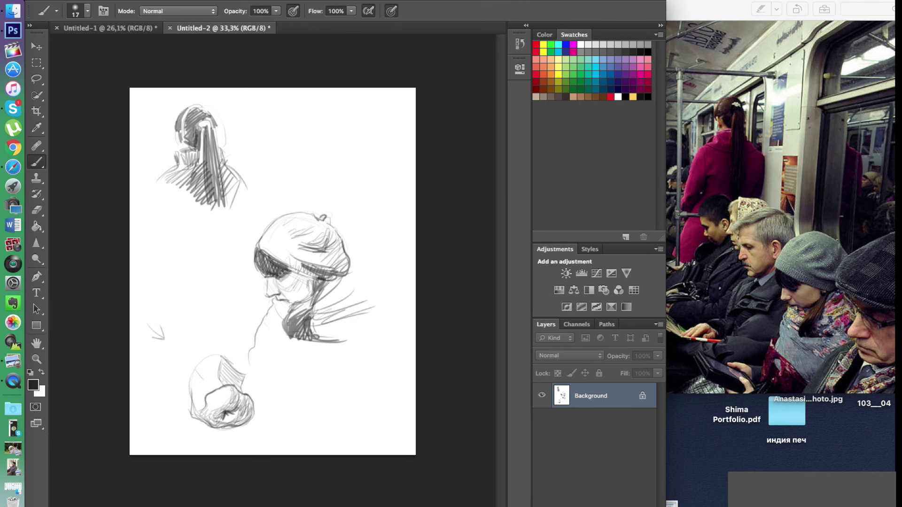
mouse_move(253, 403)
mouse_down()
mouse_move(287, 390)
mouse_move(289, 398)
mouse_up()
drag(249, 418, 297, 406)
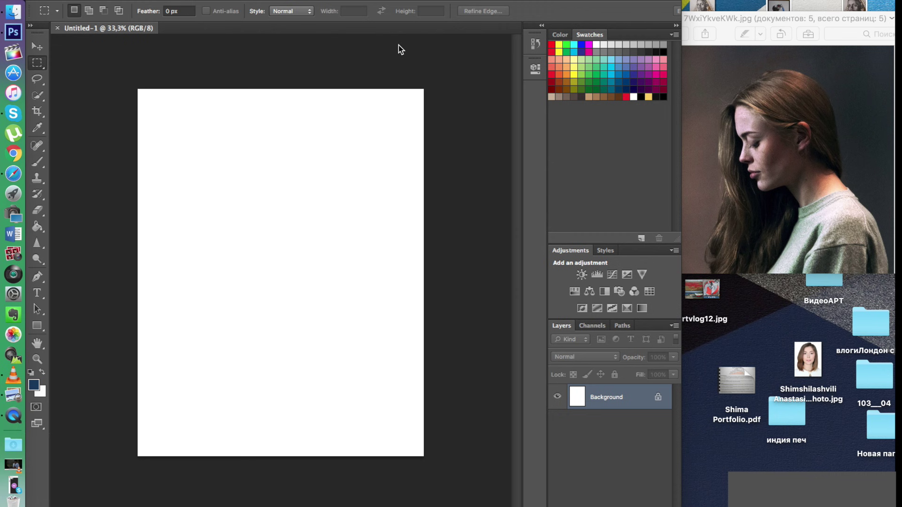
Step: Choose the Brush tool at 7 px and sign the blank page near its lower-right corner
key(XF86MonBrightnessUp)
click(37, 161)
right_click(241, 201)
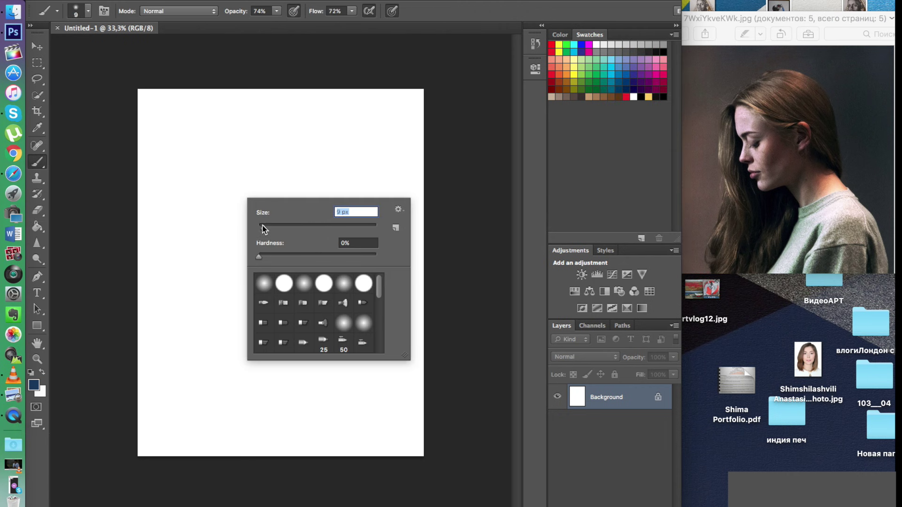
drag(409, 433, 415, 449)
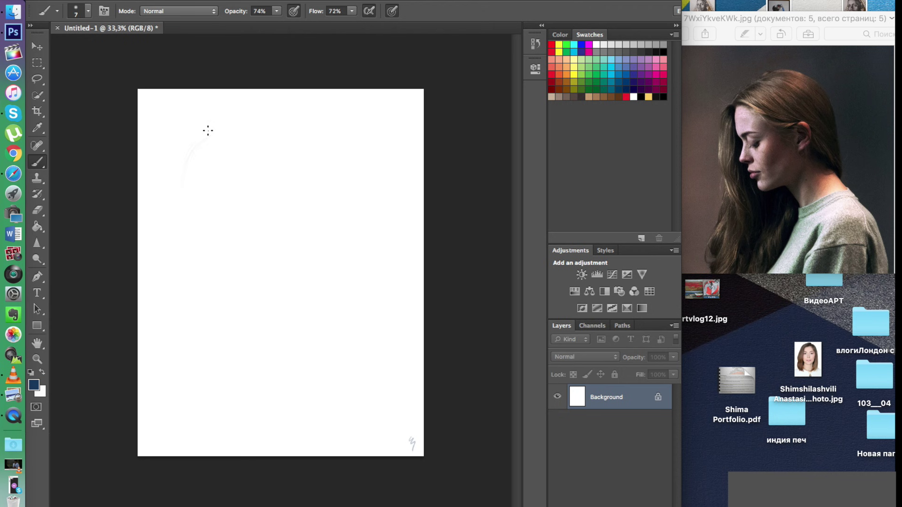
Step: Lightly block in the long-haired woman's profile head, neck and shoulders, raising the brush opacity to 100%
drag(276, 145, 280, 152)
drag(232, 227, 255, 248)
drag(212, 141, 270, 205)
mouse_move(273, 271)
mouse_down()
mouse_move(294, 266)
mouse_move(324, 299)
mouse_up()
drag(276, 11, 410, 24)
mouse_move(242, 216)
mouse_down()
mouse_move(211, 229)
mouse_move(245, 197)
mouse_up()
drag(271, 149, 281, 193)
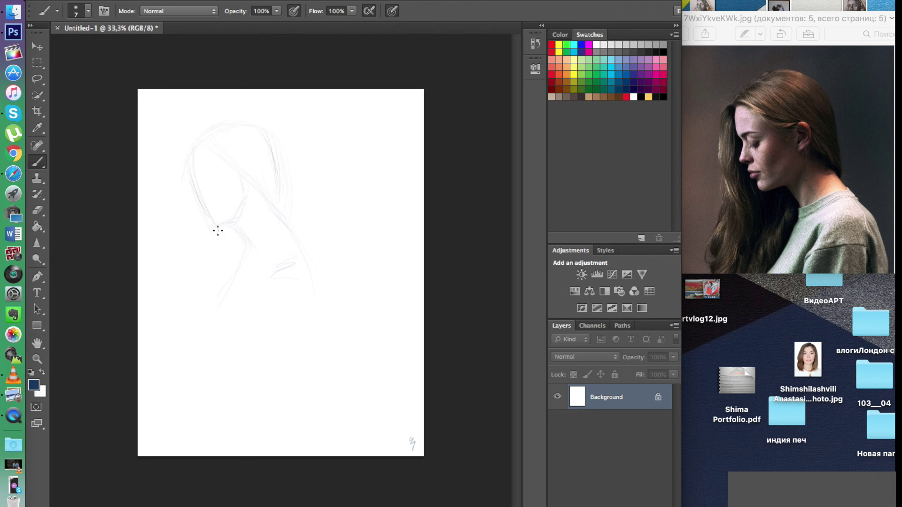
Step: Mark the woman's jaw and hairline, and hatch shadow over the side of her face
drag(245, 198, 238, 218)
mouse_move(192, 199)
mouse_down()
mouse_move(190, 150)
mouse_move(239, 174)
mouse_up()
mouse_move(220, 198)
mouse_down()
mouse_move(210, 201)
mouse_move(234, 208)
mouse_move(239, 189)
mouse_move(215, 178)
mouse_up()
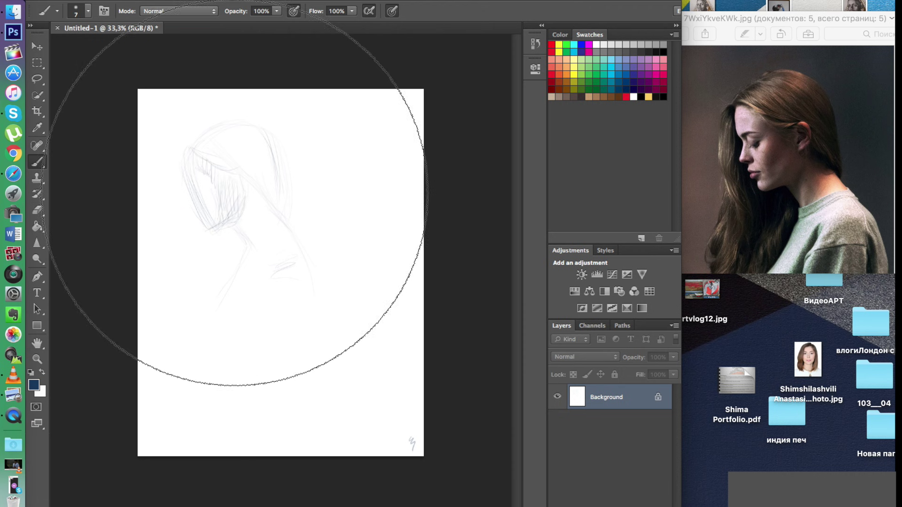
Step: Erase the stray strokes along the front of the woman's face with a 40 px eraser and return to the brush
key(e)
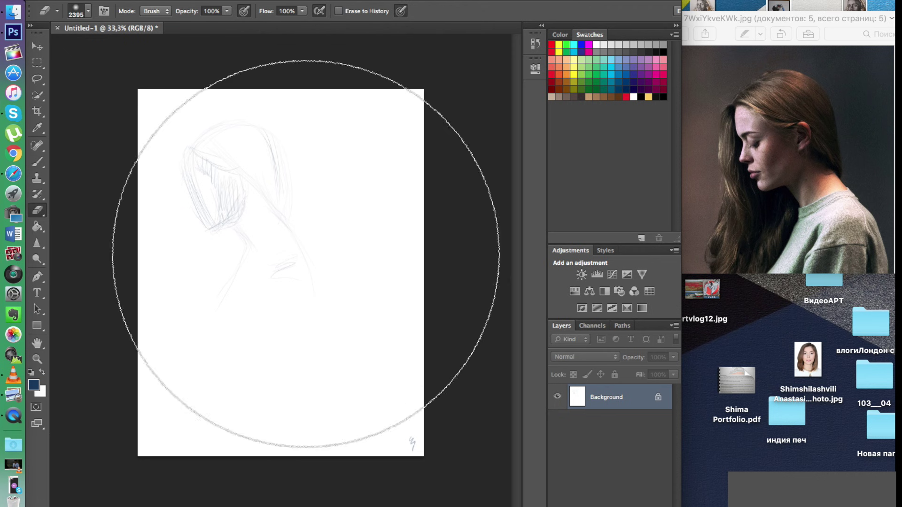
right_click(341, 279)
mouse_move(205, 190)
mouse_down()
mouse_move(206, 214)
mouse_move(194, 175)
mouse_up()
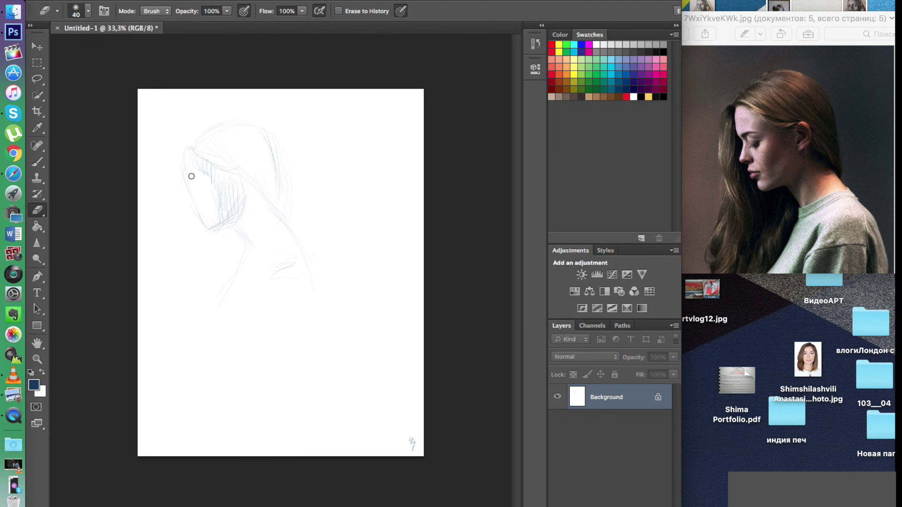
click(37, 162)
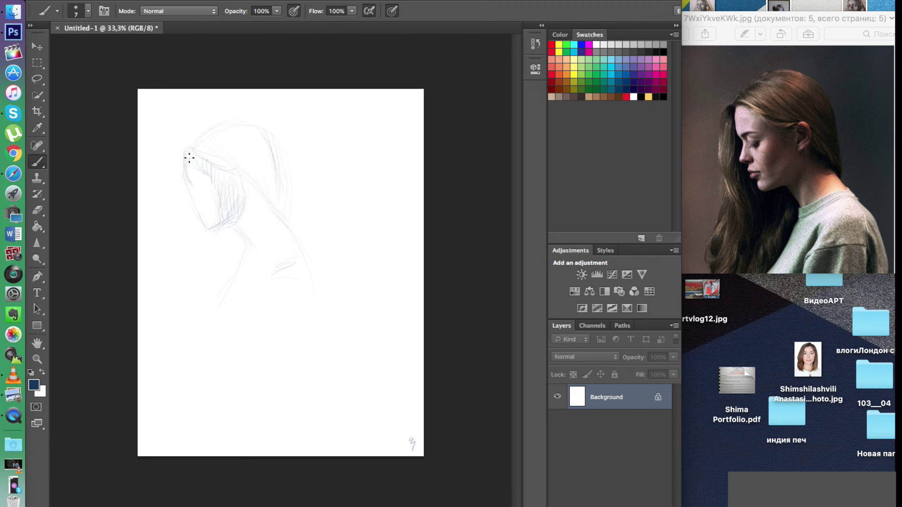
Step: Draw the woman's facial profile with forehead, eye, nose, lips and chin, and strengthen the jawline
drag(205, 127, 182, 150)
mouse_move(205, 181)
mouse_down()
mouse_move(198, 178)
mouse_move(217, 180)
mouse_move(189, 196)
mouse_move(191, 203)
mouse_move(203, 202)
mouse_move(192, 204)
mouse_move(218, 231)
mouse_up()
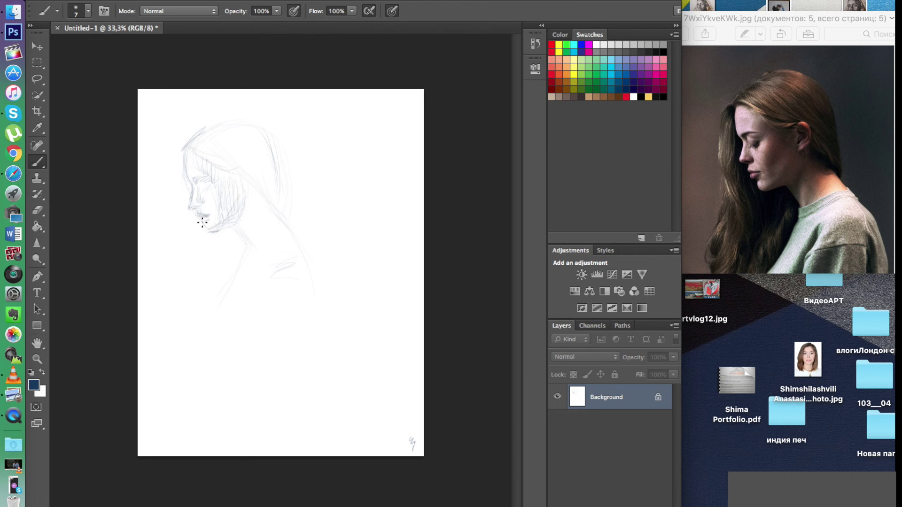
mouse_move(206, 230)
mouse_down()
mouse_move(233, 229)
mouse_move(220, 229)
mouse_move(221, 209)
mouse_move(246, 185)
mouse_move(240, 201)
mouse_move(251, 181)
mouse_up()
mouse_move(192, 171)
mouse_down()
mouse_move(187, 197)
mouse_move(201, 209)
mouse_up()
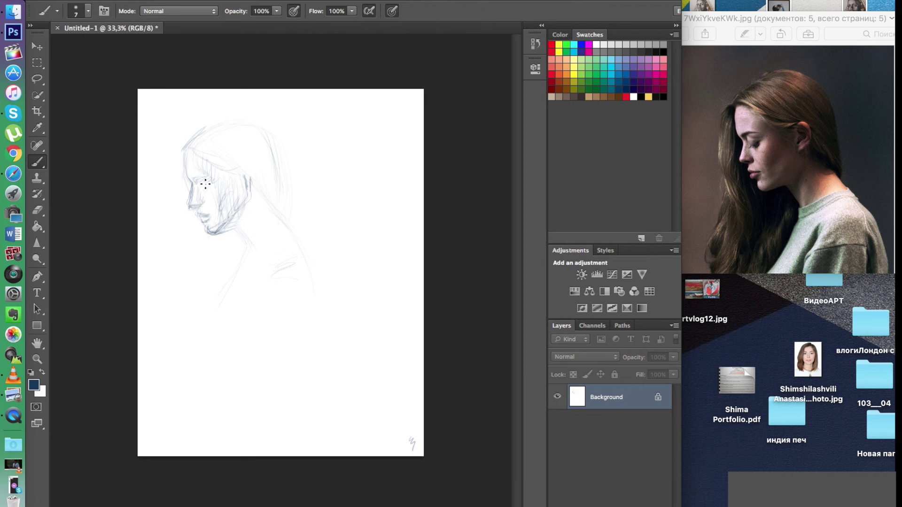
Step: Shade beneath the woman's jaw and draw her ear, neck and nape lines
drag(241, 226, 244, 213)
mouse_move(245, 244)
mouse_down()
mouse_move(244, 226)
mouse_move(214, 234)
mouse_move(240, 227)
mouse_up()
drag(240, 235, 253, 248)
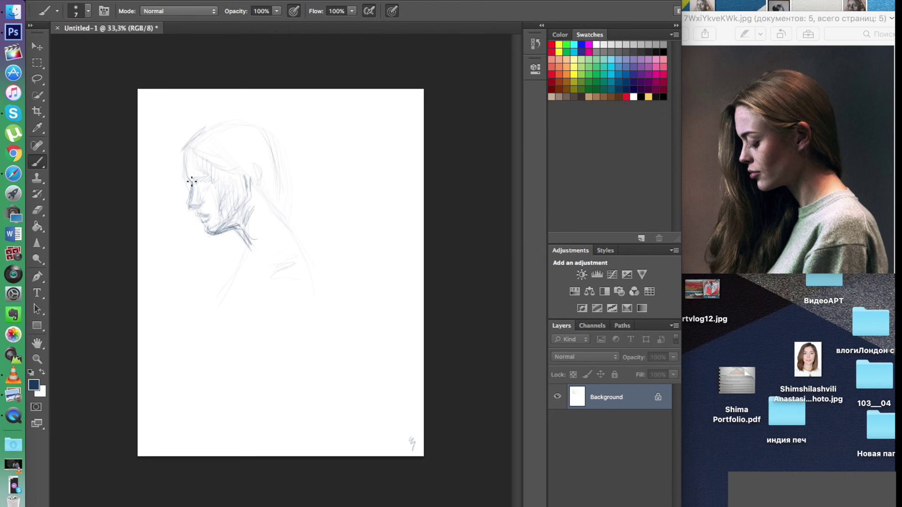
mouse_move(255, 178)
mouse_down()
mouse_move(254, 159)
mouse_move(264, 183)
mouse_move(244, 165)
mouse_move(238, 177)
mouse_move(211, 180)
mouse_move(218, 177)
mouse_move(190, 169)
mouse_move(177, 203)
mouse_move(182, 146)
mouse_move(209, 161)
mouse_move(187, 144)
mouse_move(228, 122)
mouse_move(246, 128)
mouse_move(209, 129)
mouse_move(195, 142)
mouse_move(239, 119)
mouse_move(250, 140)
mouse_move(269, 138)
mouse_move(272, 149)
mouse_move(211, 155)
mouse_move(240, 162)
mouse_move(228, 164)
mouse_move(232, 156)
mouse_move(254, 158)
mouse_move(266, 201)
mouse_move(259, 194)
mouse_move(276, 210)
mouse_move(253, 193)
mouse_move(256, 201)
mouse_move(279, 205)
mouse_move(258, 212)
mouse_move(257, 242)
mouse_move(259, 225)
mouse_move(279, 214)
mouse_move(269, 201)
mouse_move(297, 238)
mouse_up()
mouse_move(279, 197)
mouse_down()
mouse_move(262, 162)
mouse_move(269, 203)
mouse_move(281, 213)
mouse_up()
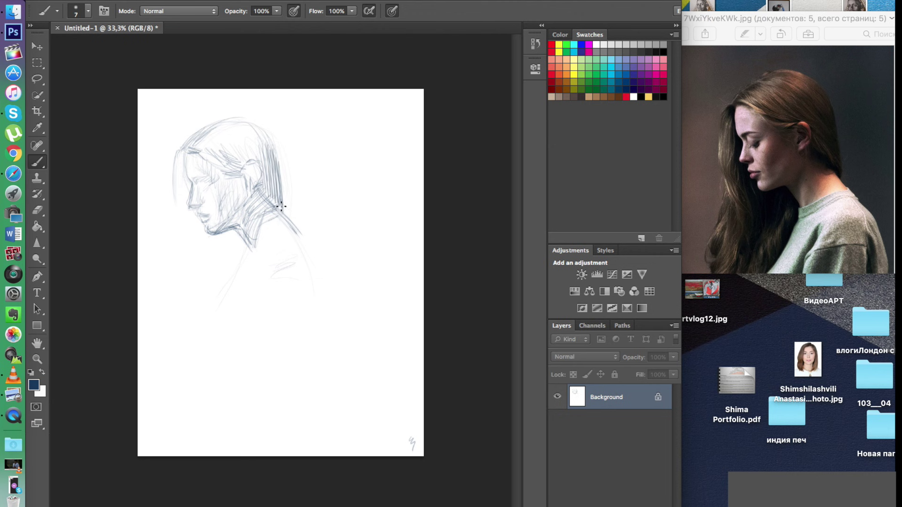
Step: Draw the woman's hair over the crown and back of the head, plus the front strands beside her face
drag(254, 125, 279, 206)
drag(253, 124, 278, 188)
mouse_move(244, 148)
mouse_down()
mouse_move(235, 161)
mouse_move(270, 170)
mouse_up()
drag(183, 146, 176, 178)
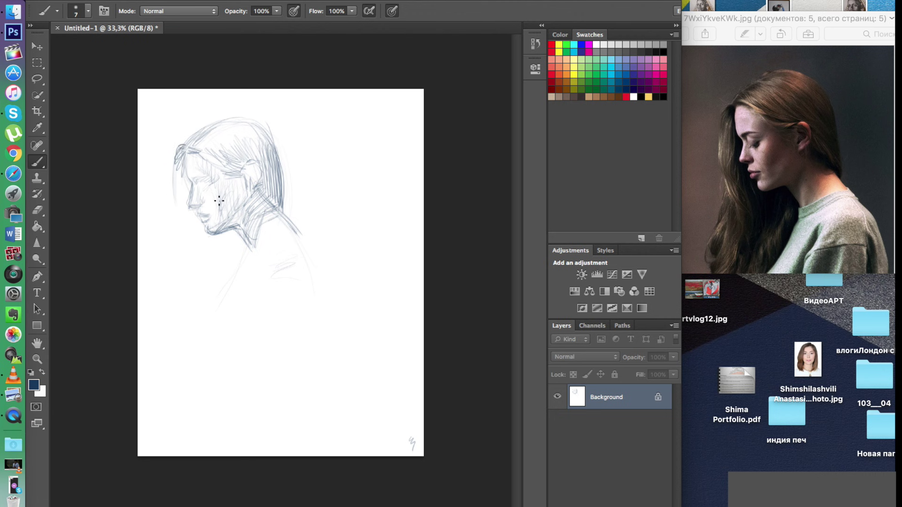
drag(211, 123, 256, 124)
mouse_move(174, 205)
mouse_down()
mouse_move(183, 225)
mouse_move(181, 181)
mouse_move(187, 216)
mouse_up()
drag(184, 174, 187, 214)
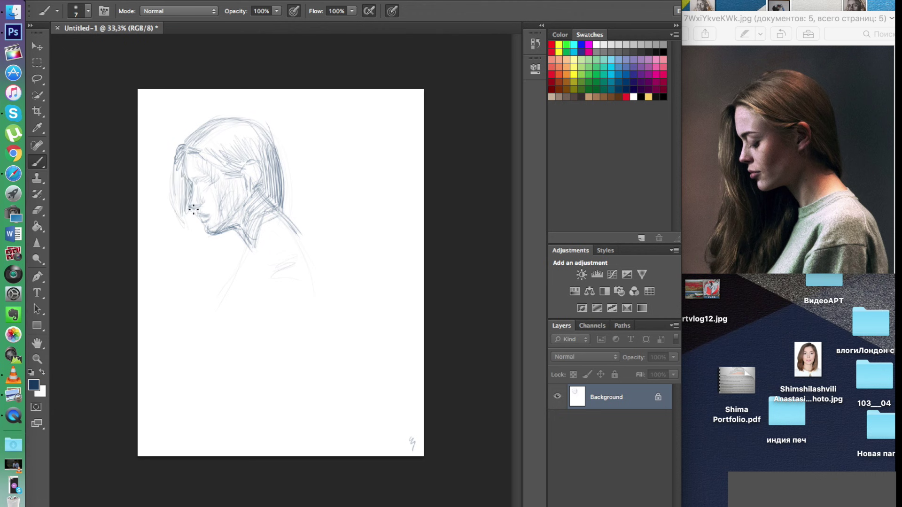
Step: Draw the woman's shoulder, back and sleeve folds, and add long hair hanging below her chin
drag(250, 250, 238, 288)
drag(246, 247, 226, 302)
drag(303, 234, 318, 297)
drag(316, 253, 325, 289)
drag(270, 272, 297, 257)
mouse_move(271, 279)
mouse_down()
mouse_move(290, 266)
mouse_move(253, 284)
mouse_up()
drag(264, 251, 245, 308)
mouse_move(187, 224)
mouse_down()
mouse_move(207, 270)
mouse_move(227, 275)
mouse_move(236, 275)
mouse_move(241, 232)
mouse_move(234, 288)
mouse_up()
mouse_move(253, 123)
mouse_down()
mouse_move(242, 116)
mouse_move(199, 125)
mouse_up()
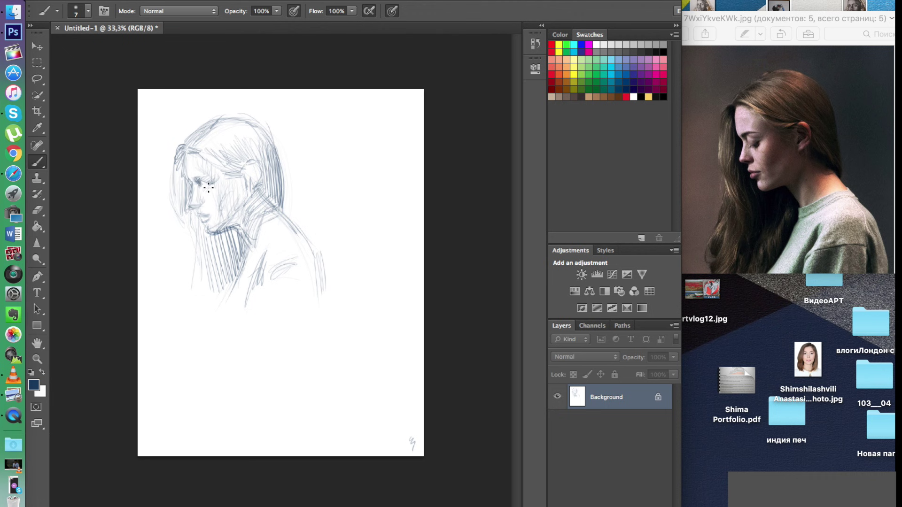
Step: Set the brush to 8 px and define the woman's lowered eye, brow, nose, lips and chin
drag(213, 184, 206, 190)
right_click(191, 180)
click(208, 209)
key(super+plus)
scroll(188, 161, up, 1)
click(152, 148)
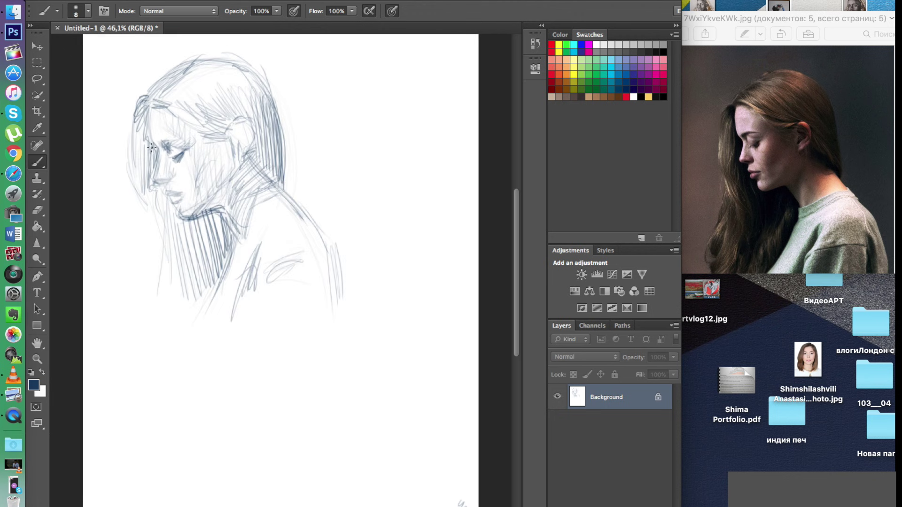
drag(159, 148, 156, 158)
drag(184, 146, 174, 135)
drag(156, 182, 172, 181)
drag(170, 193, 182, 195)
mouse_move(178, 205)
mouse_down()
mouse_move(185, 215)
mouse_move(211, 211)
mouse_move(191, 218)
mouse_up()
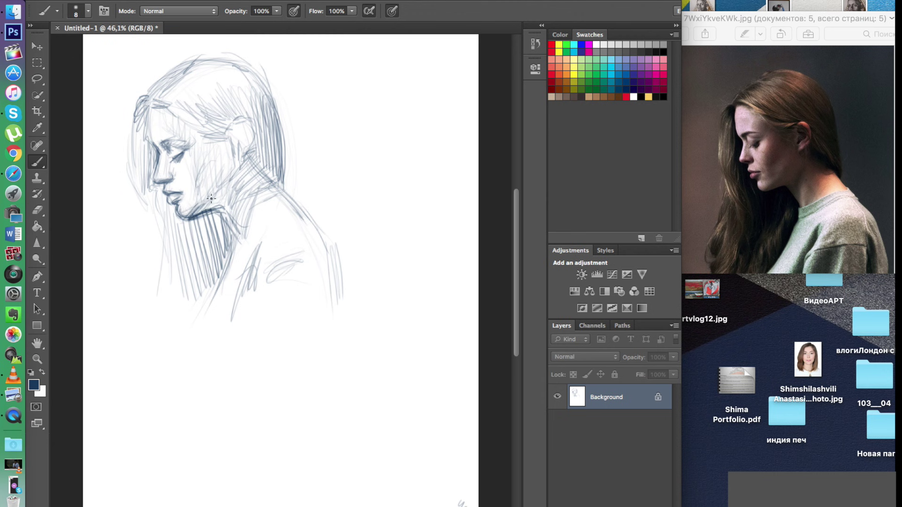
Step: Shade the woman's cheek and temple, and darken her hairline and the strands in front of her face
drag(208, 184, 206, 156)
drag(197, 186, 202, 179)
drag(201, 140, 211, 164)
mouse_move(177, 129)
mouse_down()
mouse_move(186, 145)
mouse_move(221, 123)
mouse_up()
mouse_move(155, 147)
mouse_down()
mouse_move(142, 120)
mouse_move(154, 148)
mouse_move(152, 104)
mouse_move(147, 115)
mouse_move(150, 104)
mouse_move(145, 125)
mouse_move(164, 89)
mouse_move(154, 95)
mouse_move(171, 103)
mouse_move(148, 106)
mouse_move(157, 90)
mouse_move(187, 98)
mouse_move(169, 89)
mouse_move(198, 65)
mouse_up()
mouse_move(150, 125)
mouse_down()
mouse_move(140, 156)
mouse_move(139, 110)
mouse_move(132, 141)
mouse_up()
drag(148, 103, 138, 180)
drag(146, 136, 141, 195)
mouse_move(149, 158)
mouse_down()
mouse_move(155, 187)
mouse_move(145, 198)
mouse_up()
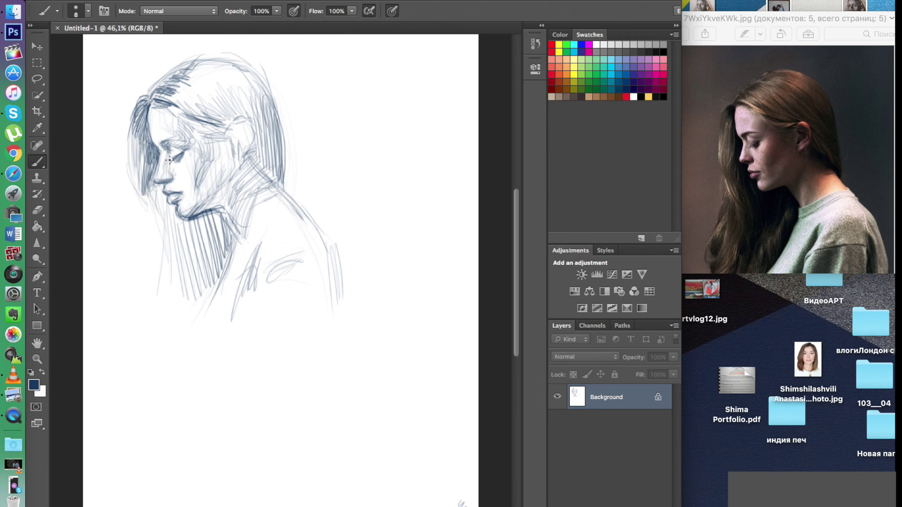
Step: Touch up the woman's hairline in white, switch to dark blue, and deepen the shadows around her jaw and ear
click(596, 44)
drag(154, 108, 166, 107)
click(628, 90)
mouse_move(206, 228)
mouse_down()
mouse_move(219, 216)
mouse_move(230, 134)
mouse_move(222, 163)
mouse_move(214, 132)
mouse_up()
mouse_move(151, 102)
mouse_down()
mouse_move(166, 109)
mouse_move(151, 106)
mouse_up()
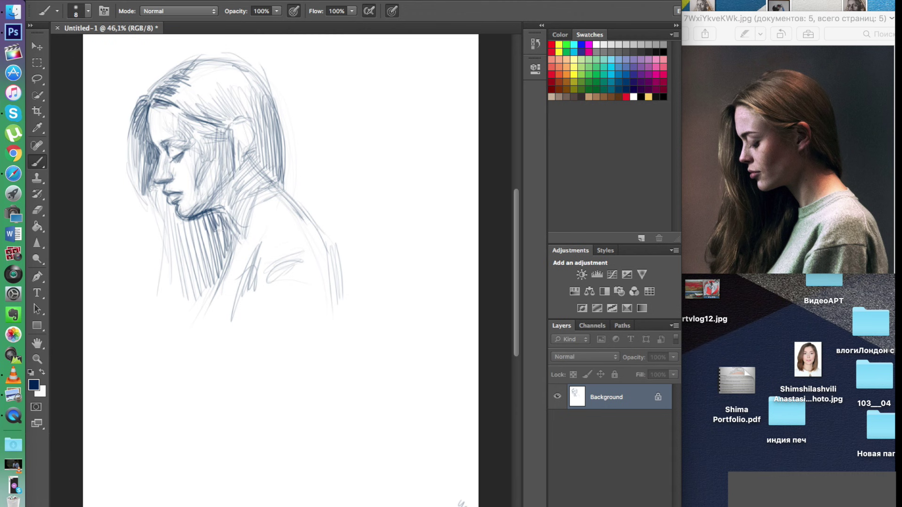
Step: Extend the woman's long front hair downward with dark strands, and shade the back edge of her sleeve
scroll(218, 229, down, 10)
scroll(207, 237, up, 12)
scroll(205, 236, down, 8)
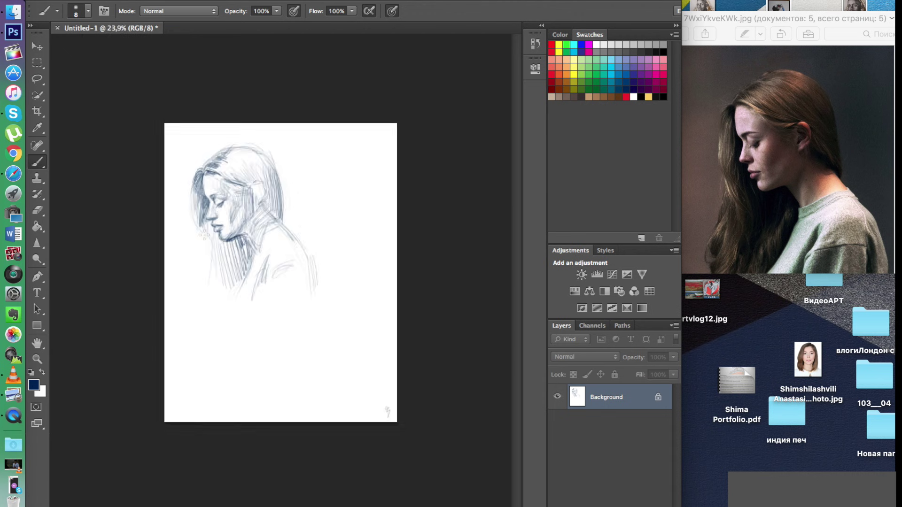
scroll(203, 235, up, 4)
mouse_move(178, 196)
mouse_down()
mouse_move(171, 203)
mouse_move(187, 218)
mouse_move(167, 172)
mouse_move(188, 235)
mouse_move(185, 228)
mouse_move(210, 257)
mouse_move(217, 228)
mouse_move(191, 212)
mouse_move(223, 214)
mouse_move(211, 244)
mouse_move(217, 261)
mouse_move(235, 221)
mouse_move(226, 232)
mouse_move(239, 220)
mouse_move(257, 237)
mouse_move(297, 211)
mouse_move(223, 272)
mouse_move(226, 235)
mouse_move(215, 289)
mouse_move(232, 253)
mouse_move(197, 300)
mouse_move(204, 308)
mouse_up()
mouse_move(169, 249)
mouse_down()
mouse_move(186, 281)
mouse_move(167, 254)
mouse_move(162, 319)
mouse_move(177, 254)
mouse_move(203, 312)
mouse_move(249, 281)
mouse_move(241, 324)
mouse_move(221, 336)
mouse_up()
mouse_move(305, 272)
mouse_down()
mouse_move(319, 310)
mouse_move(324, 258)
mouse_move(337, 321)
mouse_up()
mouse_move(186, 292)
mouse_down()
mouse_move(175, 314)
mouse_move(192, 327)
mouse_up()
Step: Darken the woman's ear, the hair around it and the line of her nape
mouse_move(239, 149)
mouse_down()
mouse_move(251, 148)
mouse_move(240, 177)
mouse_move(246, 170)
mouse_move(253, 185)
mouse_move(240, 223)
mouse_move(233, 210)
mouse_move(239, 217)
mouse_up()
mouse_move(274, 177)
mouse_down()
mouse_move(284, 197)
mouse_move(282, 164)
mouse_move(245, 143)
mouse_move(253, 138)
mouse_move(242, 142)
mouse_move(258, 141)
mouse_move(278, 169)
mouse_move(255, 161)
mouse_move(280, 187)
mouse_move(263, 122)
mouse_move(272, 177)
mouse_move(258, 186)
mouse_move(250, 174)
mouse_move(294, 214)
mouse_move(285, 204)
mouse_up()
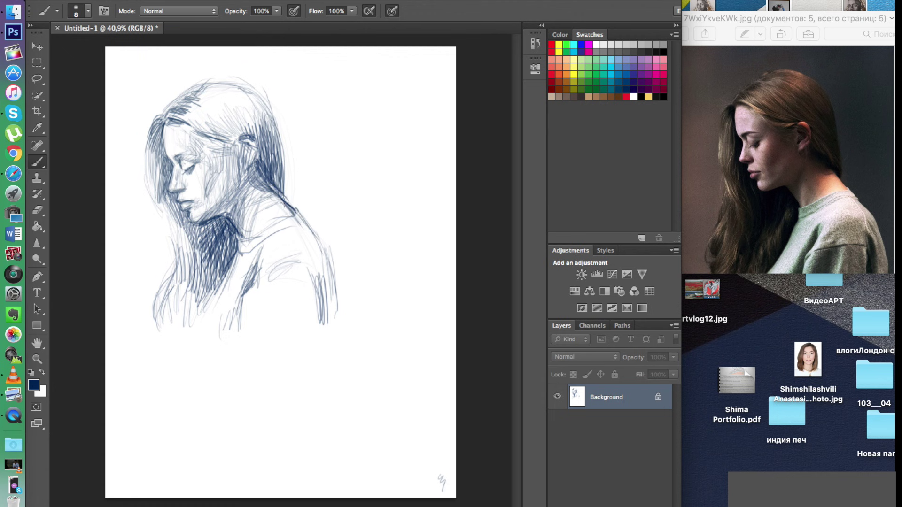
mouse_move(249, 144)
mouse_down()
mouse_move(200, 136)
mouse_move(233, 146)
mouse_move(204, 149)
mouse_move(195, 141)
mouse_move(235, 149)
mouse_move(217, 140)
mouse_move(237, 110)
mouse_move(267, 137)
mouse_move(206, 94)
mouse_move(206, 141)
mouse_up()
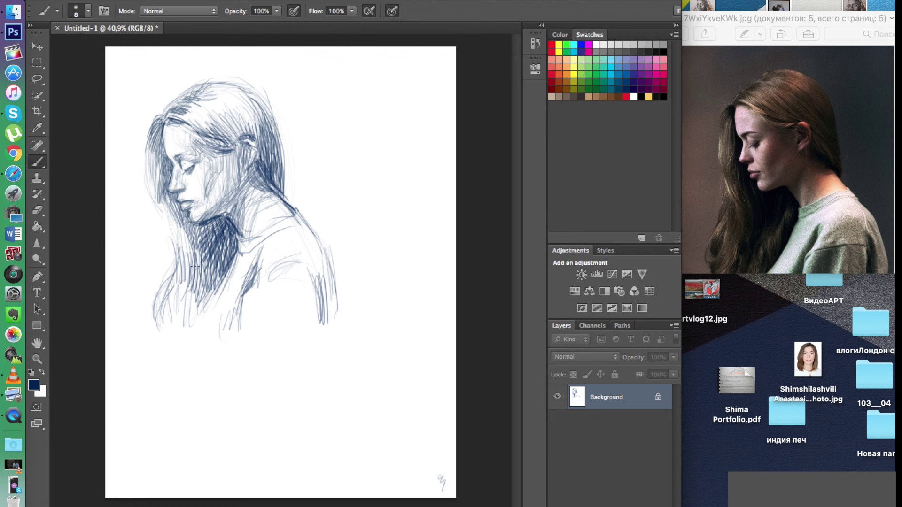
Step: Fill the hanging hair below the woman's chin with dark strands, and add shading to her crown and cheek
mouse_move(178, 212)
mouse_down()
mouse_move(198, 239)
mouse_move(202, 244)
mouse_up()
mouse_move(173, 204)
mouse_down()
mouse_move(195, 245)
mouse_move(192, 237)
mouse_up()
mouse_move(167, 202)
mouse_down()
mouse_move(198, 272)
mouse_move(179, 296)
mouse_move(197, 282)
mouse_move(150, 209)
mouse_move(182, 260)
mouse_move(161, 281)
mouse_move(155, 324)
mouse_move(211, 282)
mouse_move(198, 313)
mouse_move(195, 305)
mouse_move(174, 323)
mouse_up()
mouse_move(209, 129)
mouse_down()
mouse_move(228, 123)
mouse_move(230, 105)
mouse_move(262, 110)
mouse_move(238, 116)
mouse_move(207, 81)
mouse_move(229, 90)
mouse_up()
mouse_move(195, 146)
mouse_down()
mouse_move(216, 166)
mouse_move(235, 168)
mouse_move(224, 163)
mouse_move(218, 196)
mouse_up()
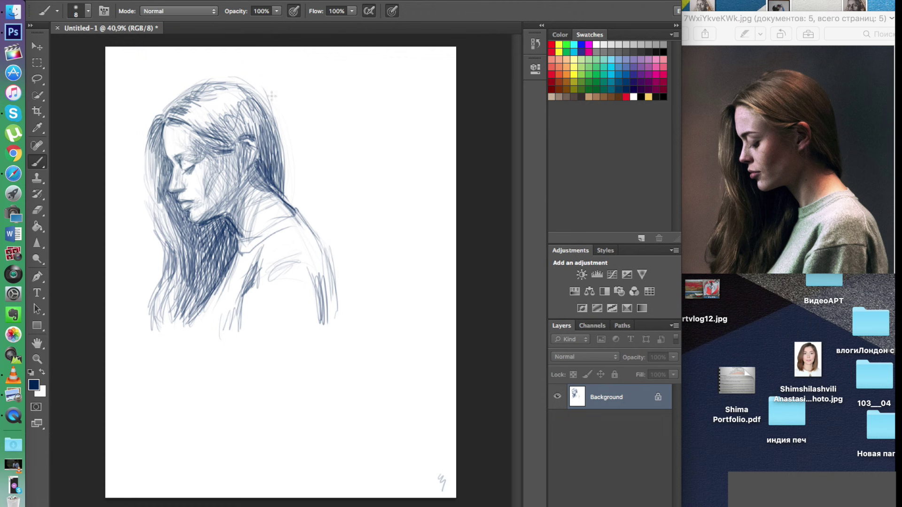
Step: Bring up the subway photo of the seated man as the next reference image
click(833, 118)
key(Right)
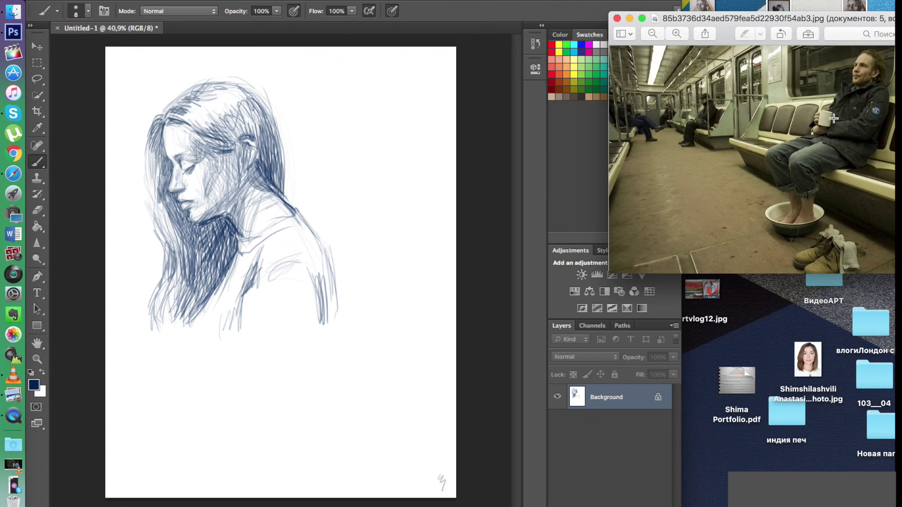
scroll(794, 84, up, 5)
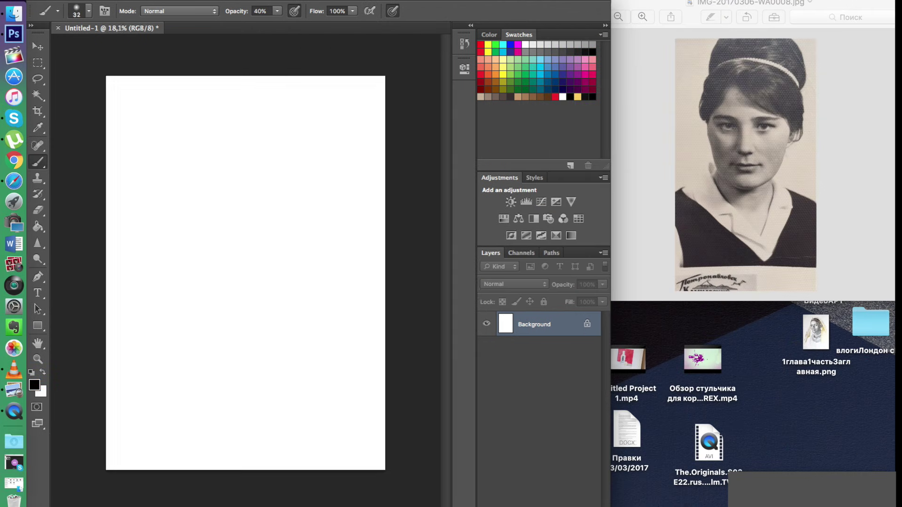
Step: On the new blank page, lightly sketch the woman's hair contour and parted fringe around her face
scroll(245, 273, up, 1)
scroll(245, 272, down, 1)
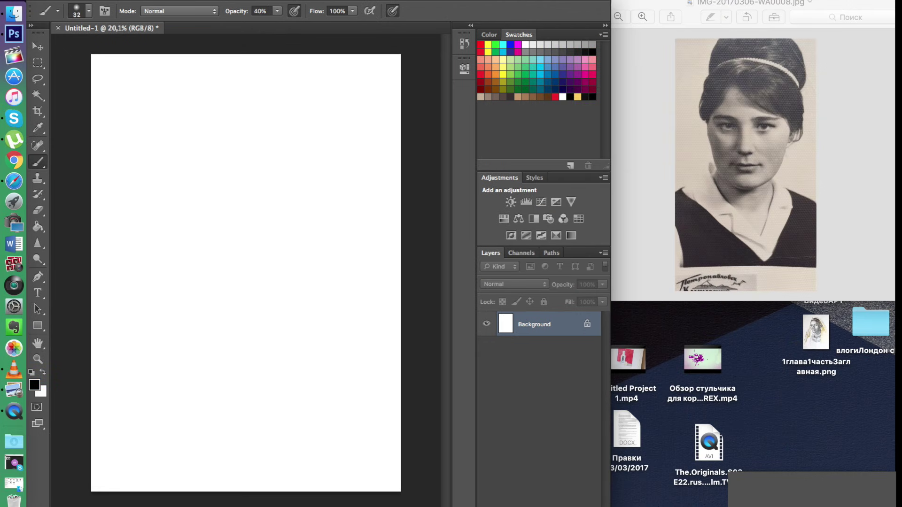
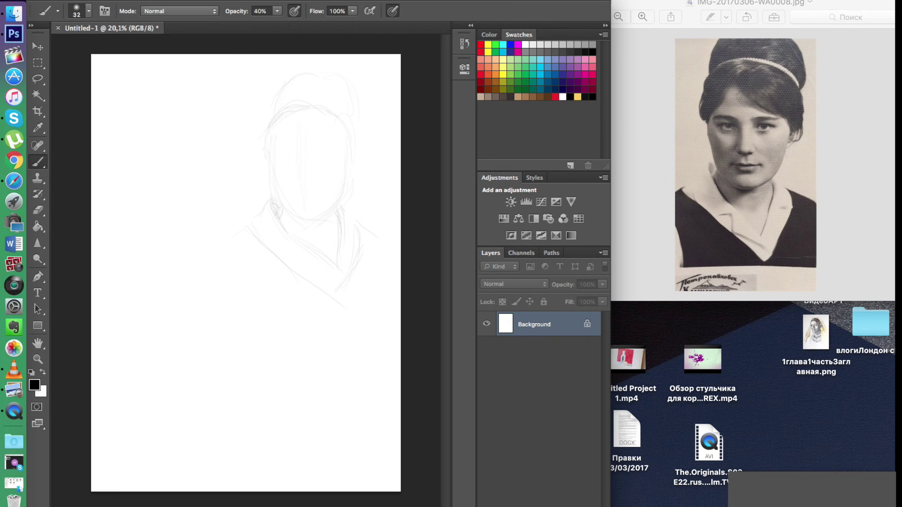
drag(289, 125, 273, 142)
drag(355, 148, 346, 168)
drag(324, 105, 345, 124)
mouse_move(294, 97)
mouse_down()
mouse_move(314, 98)
mouse_move(261, 161)
mouse_up()
drag(284, 109, 331, 113)
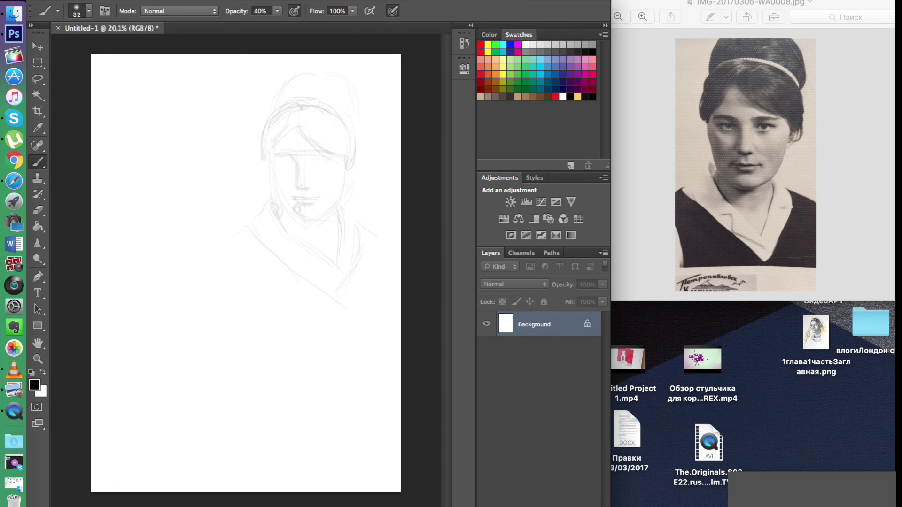
Step: Block in the woman's eye sockets and hatch the shadows on her cheek, jaw and neck
drag(277, 156, 322, 163)
drag(312, 164, 323, 167)
mouse_move(268, 152)
mouse_down()
mouse_move(289, 208)
mouse_move(302, 214)
mouse_up()
mouse_move(275, 169)
mouse_down()
mouse_move(280, 207)
mouse_move(319, 222)
mouse_move(309, 234)
mouse_up()
drag(280, 211, 295, 225)
mouse_move(291, 218)
mouse_down()
mouse_move(303, 231)
mouse_move(298, 239)
mouse_up()
drag(343, 174, 337, 202)
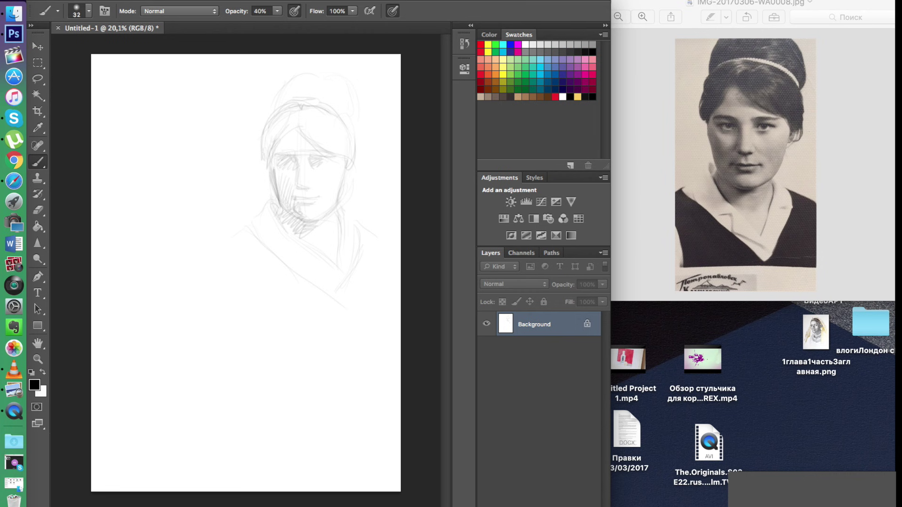
Step: Deepen the light shading around the woman's eyes, nose, lips and the shadowed side of her face
drag(352, 164, 345, 182)
drag(301, 123, 335, 170)
mouse_move(278, 167)
mouse_down()
mouse_move(292, 155)
mouse_move(314, 162)
mouse_up()
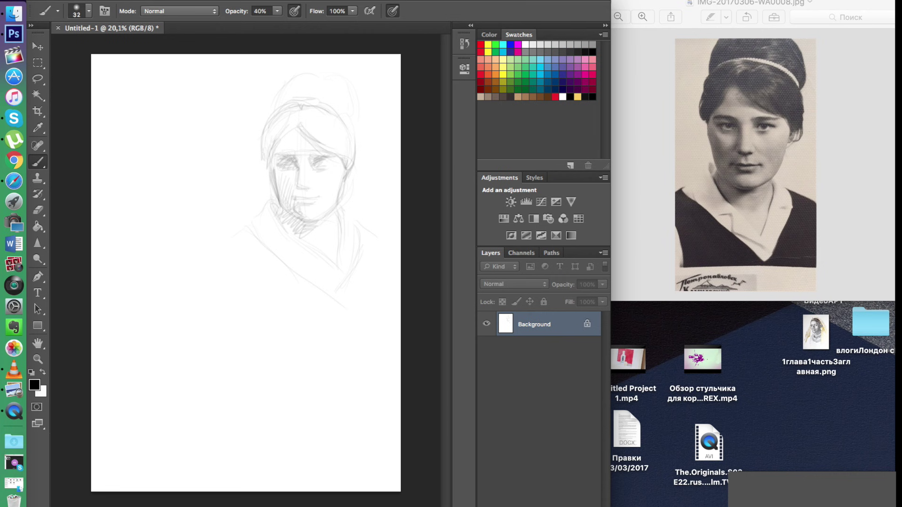
mouse_move(301, 190)
mouse_down()
mouse_move(293, 199)
mouse_move(283, 193)
mouse_move(298, 216)
mouse_up()
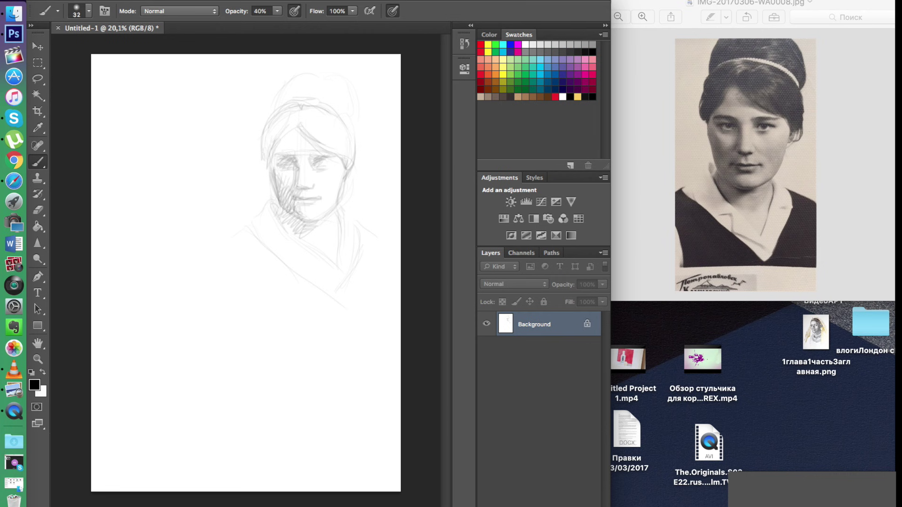
mouse_move(275, 169)
mouse_down()
mouse_move(292, 125)
mouse_move(272, 156)
mouse_up()
Step: Set the brush to 20 px and 100% opacity, and draw dark strands through the woman's fringe, side hair and bun
right_click(316, 138)
click(339, 167)
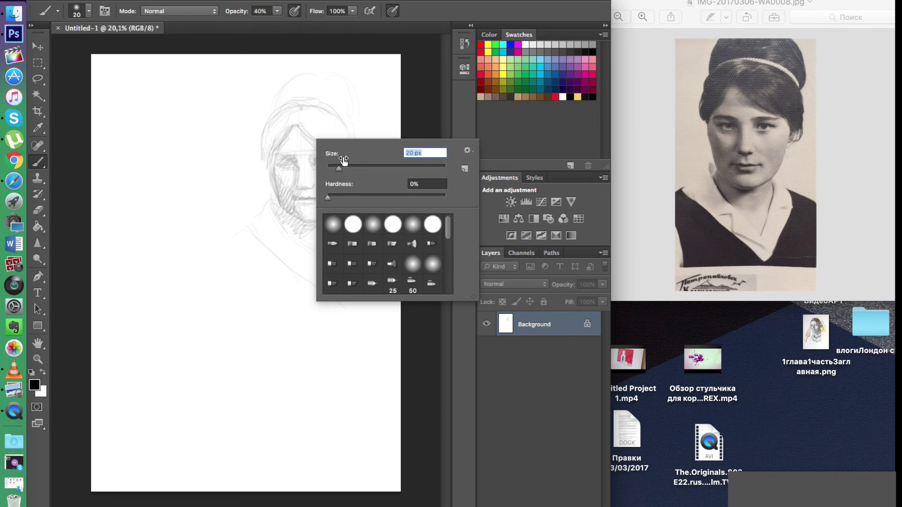
click(277, 12)
drag(281, 23, 318, 23)
click(299, 125)
mouse_move(291, 128)
mouse_down()
mouse_move(271, 154)
mouse_move(274, 188)
mouse_move(267, 167)
mouse_up()
mouse_move(267, 166)
mouse_down()
mouse_move(268, 151)
mouse_move(264, 162)
mouse_up()
mouse_move(282, 130)
mouse_down()
mouse_move(267, 164)
mouse_move(265, 152)
mouse_up()
mouse_move(293, 115)
mouse_down()
mouse_move(263, 147)
mouse_move(264, 138)
mouse_move(269, 167)
mouse_move(291, 124)
mouse_move(286, 130)
mouse_move(314, 110)
mouse_move(305, 129)
mouse_move(323, 118)
mouse_move(314, 132)
mouse_move(300, 106)
mouse_move(342, 150)
mouse_move(348, 123)
mouse_move(340, 145)
mouse_move(328, 149)
mouse_move(322, 139)
mouse_move(348, 166)
mouse_move(348, 144)
mouse_move(351, 169)
mouse_move(352, 137)
mouse_move(317, 104)
mouse_move(351, 135)
mouse_move(275, 110)
mouse_move(310, 100)
mouse_move(343, 121)
mouse_move(349, 107)
mouse_up()
mouse_move(331, 76)
mouse_down()
mouse_move(295, 61)
mouse_move(334, 78)
mouse_move(300, 72)
mouse_move(272, 109)
mouse_move(277, 89)
mouse_move(275, 98)
mouse_move(286, 86)
mouse_move(284, 100)
mouse_move(331, 100)
mouse_move(330, 76)
mouse_move(343, 85)
mouse_move(279, 104)
mouse_move(310, 94)
mouse_move(296, 89)
mouse_move(304, 75)
mouse_move(297, 89)
mouse_move(326, 96)
mouse_move(294, 82)
mouse_up()
drag(267, 153, 265, 164)
Step: Draw the woman's neck lines, V-shaped collar and shoulder lines with dark strokes
drag(276, 216, 330, 259)
drag(292, 233, 333, 269)
drag(338, 210, 338, 256)
mouse_move(314, 221)
mouse_down()
mouse_move(301, 224)
mouse_move(286, 210)
mouse_move(276, 181)
mouse_move(284, 221)
mouse_move(275, 206)
mouse_move(277, 246)
mouse_move(321, 268)
mouse_up()
mouse_move(272, 244)
mouse_down()
mouse_move(330, 287)
mouse_move(295, 262)
mouse_up()
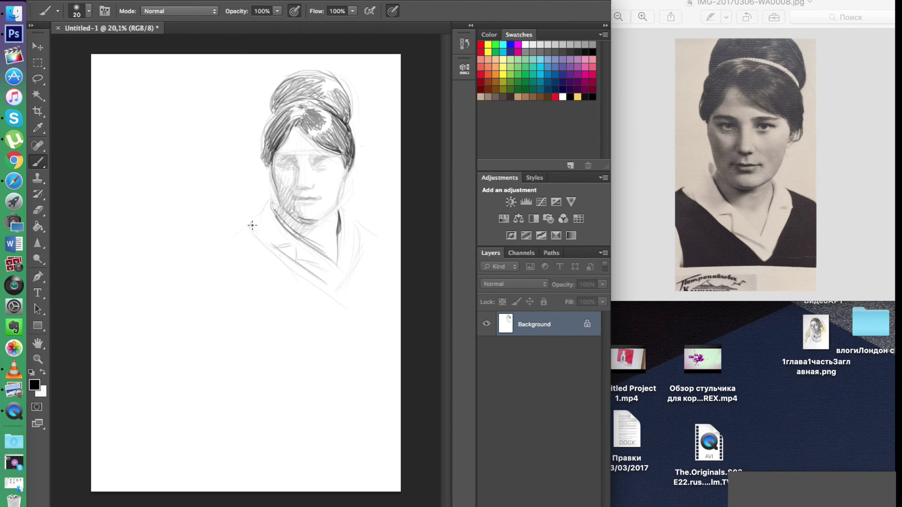
mouse_move(254, 226)
mouse_down()
mouse_move(300, 262)
mouse_move(342, 278)
mouse_move(351, 263)
mouse_move(354, 216)
mouse_move(238, 232)
mouse_move(256, 222)
mouse_up()
drag(352, 221, 384, 240)
Step: Define the woman's lips, nose, eyes and brows, and strengthen the contour of her face
mouse_move(297, 197)
mouse_down()
mouse_move(321, 197)
mouse_move(297, 201)
mouse_up()
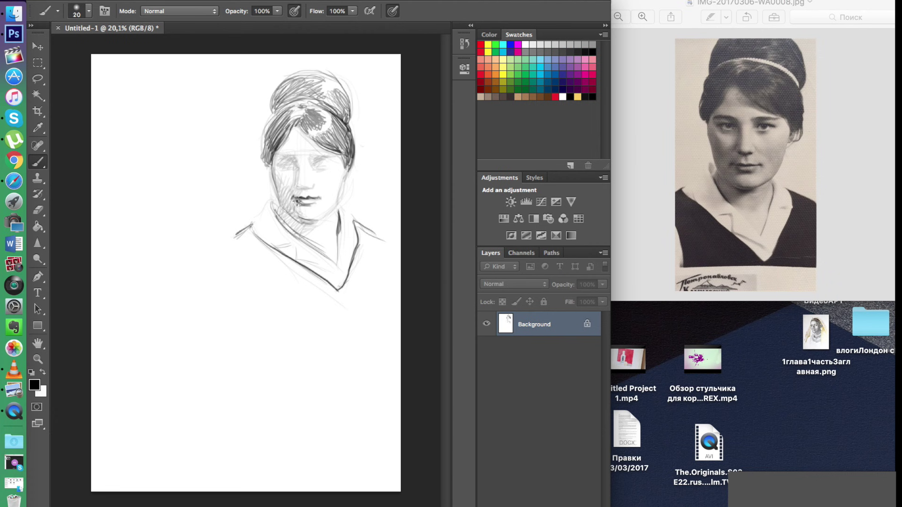
mouse_move(300, 163)
mouse_down()
mouse_move(294, 156)
mouse_move(303, 176)
mouse_up()
drag(299, 185, 300, 175)
mouse_move(289, 164)
mouse_down()
mouse_move(281, 165)
mouse_move(292, 166)
mouse_up()
drag(319, 162, 328, 163)
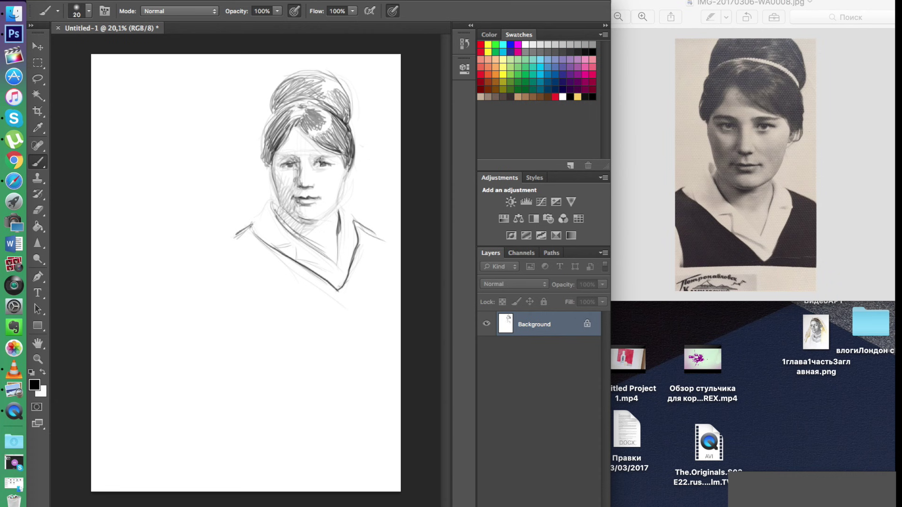
drag(276, 161, 292, 158)
mouse_move(277, 163)
mouse_down()
mouse_move(285, 189)
mouse_move(276, 195)
mouse_move(292, 214)
mouse_move(294, 198)
mouse_move(303, 221)
mouse_move(326, 207)
mouse_move(308, 220)
mouse_move(335, 215)
mouse_move(336, 246)
mouse_move(338, 214)
mouse_up()
Step: Erase excess lines beside the woman's neck and along the inner edge of her collar
key(e)
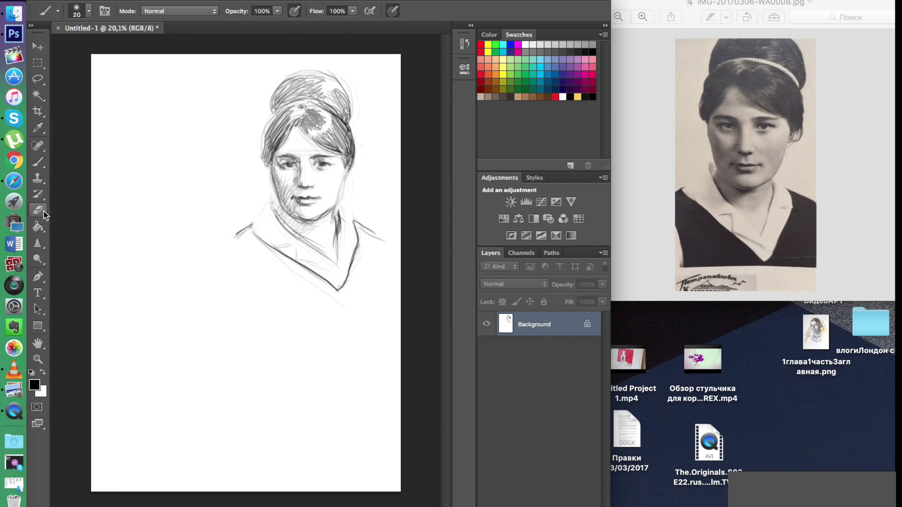
drag(337, 230, 338, 256)
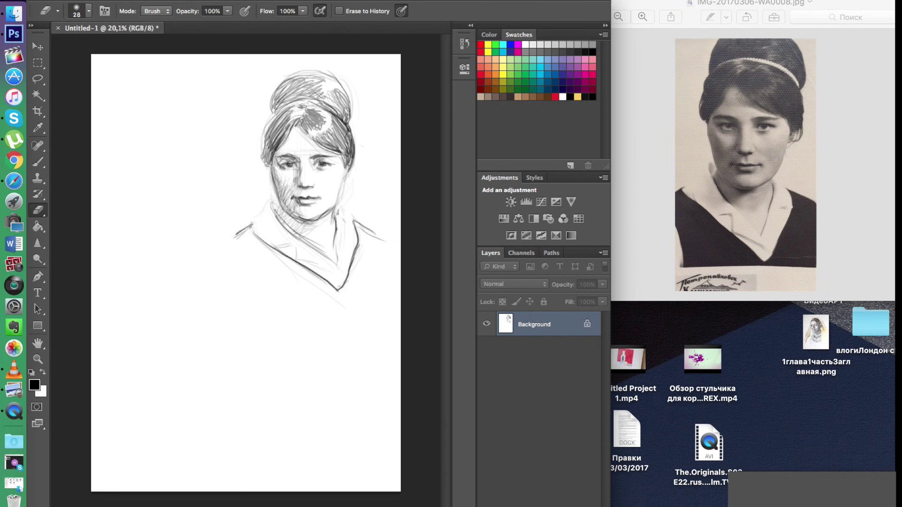
drag(283, 228, 308, 245)
key(b)
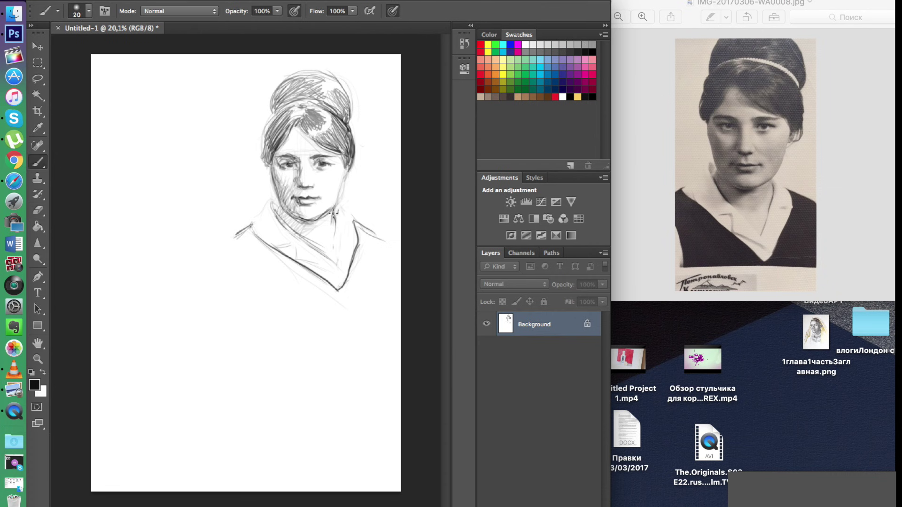
Step: Shade the neck under the woman's chin, darken her hair and bun, and reinforce the collar edge
mouse_move(334, 214)
mouse_down()
mouse_move(329, 235)
mouse_move(303, 234)
mouse_up()
mouse_move(283, 130)
mouse_down()
mouse_move(270, 150)
mouse_move(274, 117)
mouse_move(267, 167)
mouse_move(268, 158)
mouse_up()
mouse_move(307, 121)
mouse_down()
mouse_move(348, 142)
mouse_move(345, 127)
mouse_move(345, 150)
mouse_move(335, 143)
mouse_move(346, 167)
mouse_move(353, 144)
mouse_move(352, 177)
mouse_up()
mouse_move(310, 99)
mouse_down()
mouse_move(340, 101)
mouse_move(329, 80)
mouse_move(348, 115)
mouse_move(339, 100)
mouse_move(298, 96)
mouse_move(331, 90)
mouse_move(291, 96)
mouse_move(303, 109)
mouse_move(307, 98)
mouse_move(273, 105)
mouse_move(274, 117)
mouse_move(298, 91)
mouse_move(308, 98)
mouse_up()
mouse_move(331, 220)
mouse_down()
mouse_move(337, 259)
mouse_move(352, 235)
mouse_move(338, 211)
mouse_move(352, 251)
mouse_move(338, 288)
mouse_move(352, 249)
mouse_move(381, 247)
mouse_move(353, 227)
mouse_up()
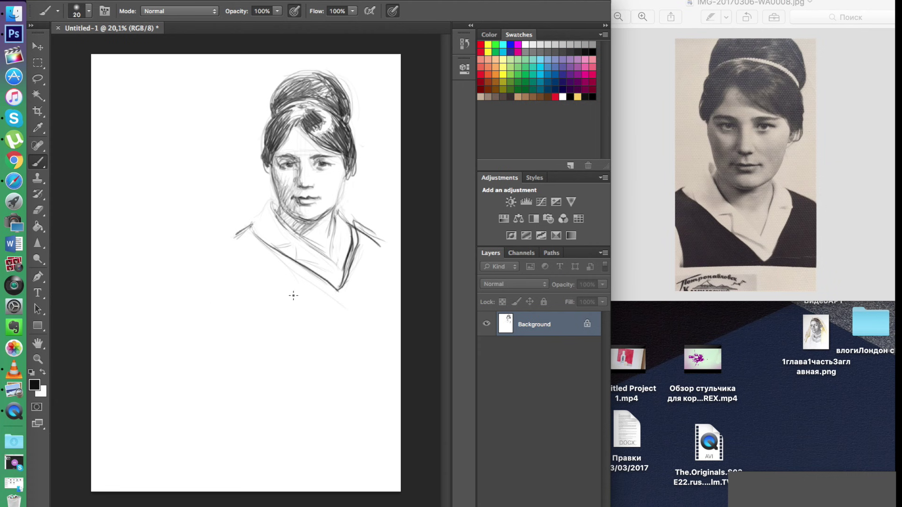
Step: Erase the surplus strokes between the woman's collar and her shoulder line
key(e)
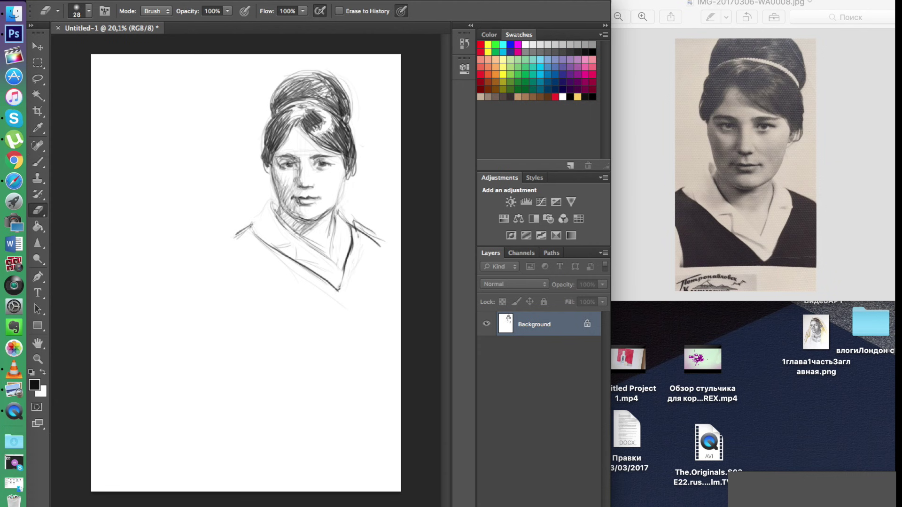
drag(355, 221, 379, 238)
key(b)
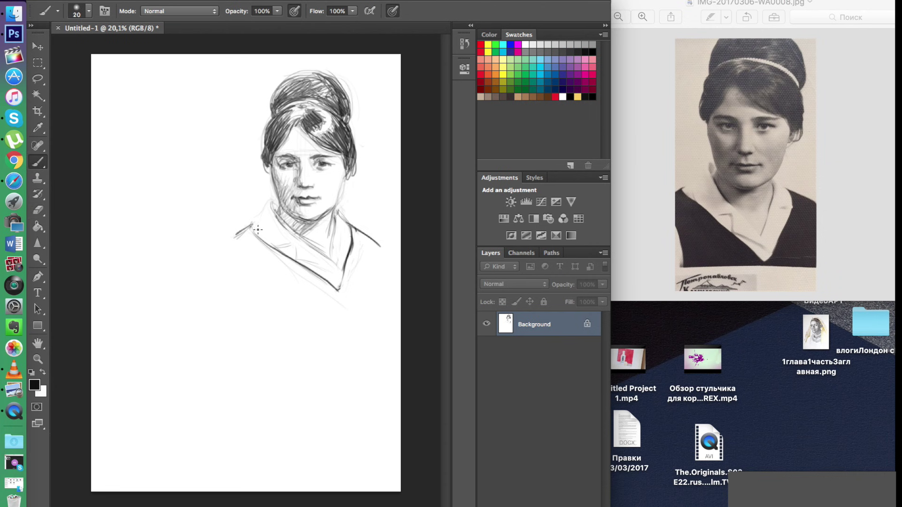
Step: Hatch the dark top along both of the woman's shoulders beside the white collar
mouse_move(254, 222)
mouse_down()
mouse_move(296, 262)
mouse_move(260, 245)
mouse_move(327, 290)
mouse_move(257, 243)
mouse_move(230, 247)
mouse_up()
drag(356, 230, 362, 259)
drag(377, 245, 372, 259)
drag(247, 232, 221, 247)
mouse_move(356, 228)
mouse_down()
mouse_move(351, 258)
mouse_move(359, 255)
mouse_up()
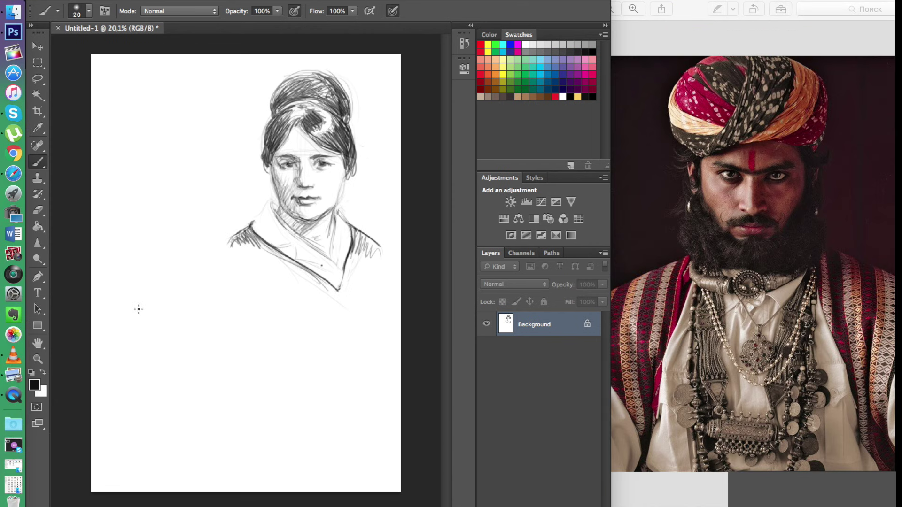
Step: Block in the turbaned man below the woman, with his turban, face, beard, shoulders, choker and chest
drag(125, 299, 150, 266)
drag(206, 259, 249, 299)
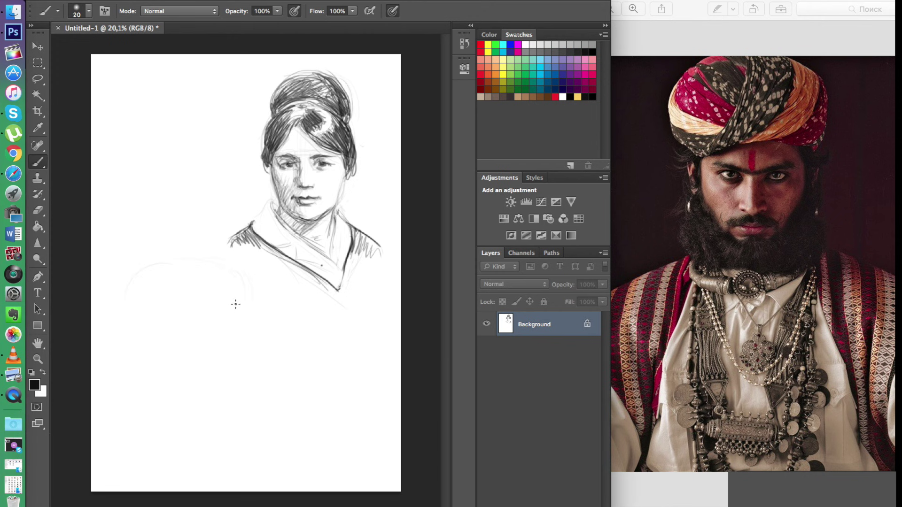
drag(187, 385, 152, 340)
mouse_move(233, 365)
mouse_down()
mouse_move(206, 409)
mouse_move(147, 397)
mouse_move(148, 364)
mouse_up()
mouse_move(233, 363)
mouse_down()
mouse_move(238, 402)
mouse_move(199, 411)
mouse_up()
drag(141, 398, 112, 417)
drag(242, 396, 277, 415)
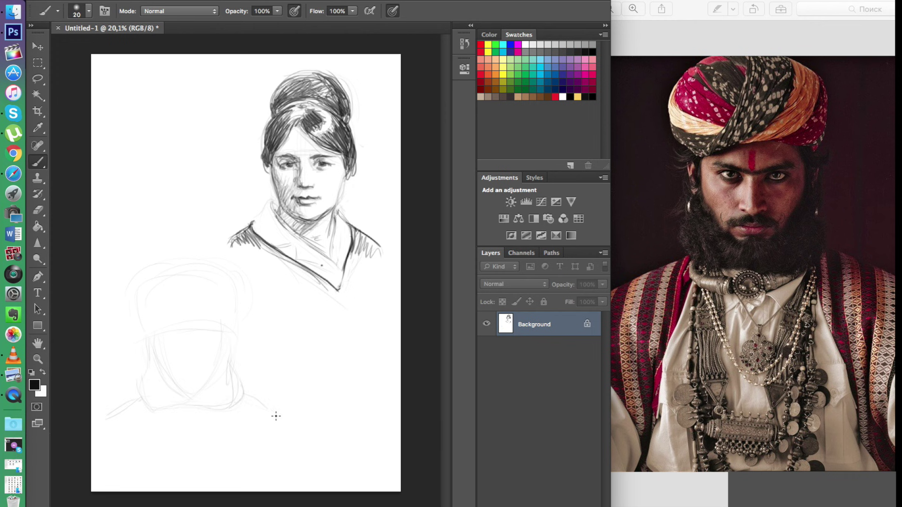
drag(151, 426, 160, 471)
drag(236, 416, 231, 484)
drag(150, 421, 228, 423)
Step: Sketch the turbaned man's brow, nose and mouth, and lightly shade one side of his face
mouse_move(186, 347)
mouse_down()
mouse_move(207, 335)
mouse_move(155, 339)
mouse_move(212, 335)
mouse_move(188, 354)
mouse_move(185, 334)
mouse_move(194, 359)
mouse_move(194, 347)
mouse_move(188, 366)
mouse_move(204, 334)
mouse_move(184, 327)
mouse_move(206, 333)
mouse_move(202, 370)
mouse_move(219, 353)
mouse_move(205, 343)
mouse_move(195, 350)
mouse_move(196, 376)
mouse_move(207, 368)
mouse_move(194, 371)
mouse_move(211, 382)
mouse_up()
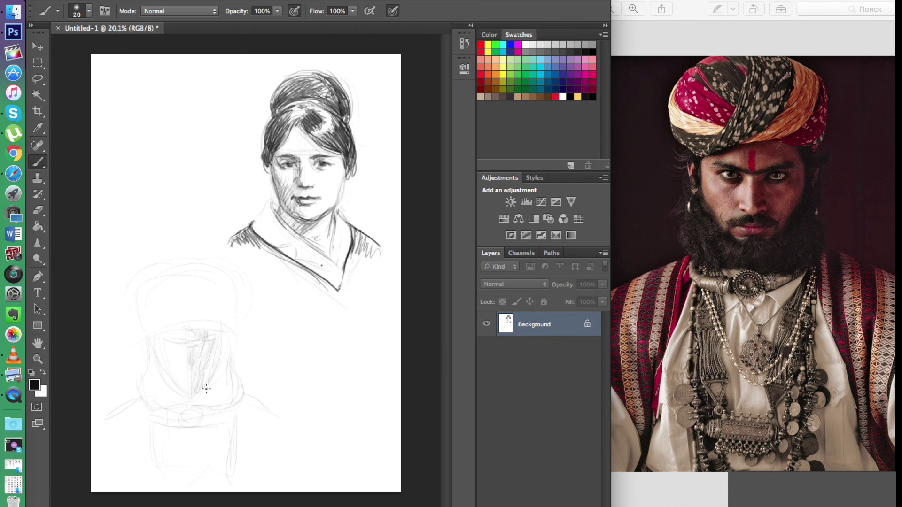
mouse_move(175, 356)
mouse_down()
mouse_move(178, 346)
mouse_move(167, 345)
mouse_move(173, 353)
mouse_up()
mouse_move(191, 375)
mouse_down()
mouse_move(176, 378)
mouse_move(204, 378)
mouse_up()
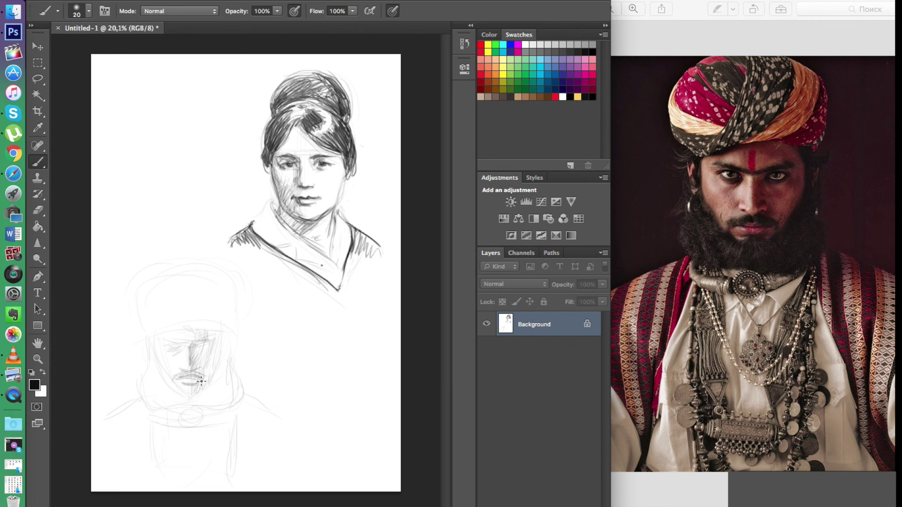
drag(193, 387, 187, 390)
mouse_move(178, 349)
mouse_down()
mouse_move(156, 349)
mouse_move(171, 342)
mouse_move(171, 355)
mouse_move(164, 340)
mouse_move(199, 341)
mouse_move(165, 349)
mouse_move(210, 339)
mouse_move(185, 345)
mouse_move(208, 341)
mouse_up()
Step: Fill the man's beard with dark hatching, and outline the sides of his face and his turban
mouse_move(148, 335)
mouse_down()
mouse_move(156, 368)
mouse_move(148, 339)
mouse_move(153, 360)
mouse_move(169, 333)
mouse_move(188, 325)
mouse_move(160, 333)
mouse_move(209, 325)
mouse_move(221, 360)
mouse_move(207, 386)
mouse_move(177, 396)
mouse_move(205, 376)
mouse_move(174, 389)
mouse_move(163, 375)
mouse_move(168, 388)
mouse_move(147, 361)
mouse_move(143, 397)
mouse_move(148, 381)
mouse_move(163, 390)
mouse_move(157, 378)
mouse_move(144, 393)
mouse_move(188, 404)
mouse_move(148, 405)
mouse_move(169, 413)
mouse_move(151, 400)
mouse_move(160, 390)
mouse_move(178, 406)
mouse_move(185, 399)
mouse_move(170, 390)
mouse_move(199, 400)
mouse_move(183, 409)
mouse_move(209, 411)
mouse_up()
key(XF86AudioRaiseVolume)
key(XF86AudioRaiseVolume)
mouse_move(224, 340)
mouse_down()
mouse_move(215, 330)
mouse_move(228, 344)
mouse_move(235, 399)
mouse_move(203, 400)
mouse_move(226, 379)
mouse_move(224, 361)
mouse_move(198, 399)
mouse_move(220, 382)
mouse_move(229, 390)
mouse_move(209, 405)
mouse_move(231, 397)
mouse_move(216, 408)
mouse_move(225, 381)
mouse_move(203, 381)
mouse_move(226, 399)
mouse_move(159, 405)
mouse_move(153, 389)
mouse_move(154, 398)
mouse_move(207, 404)
mouse_move(160, 384)
mouse_up()
drag(224, 397, 228, 344)
mouse_move(147, 336)
mouse_down()
mouse_move(136, 324)
mouse_move(137, 287)
mouse_move(155, 273)
mouse_move(177, 267)
mouse_move(218, 279)
mouse_move(236, 303)
mouse_move(227, 340)
mouse_move(233, 312)
mouse_move(220, 311)
mouse_up()
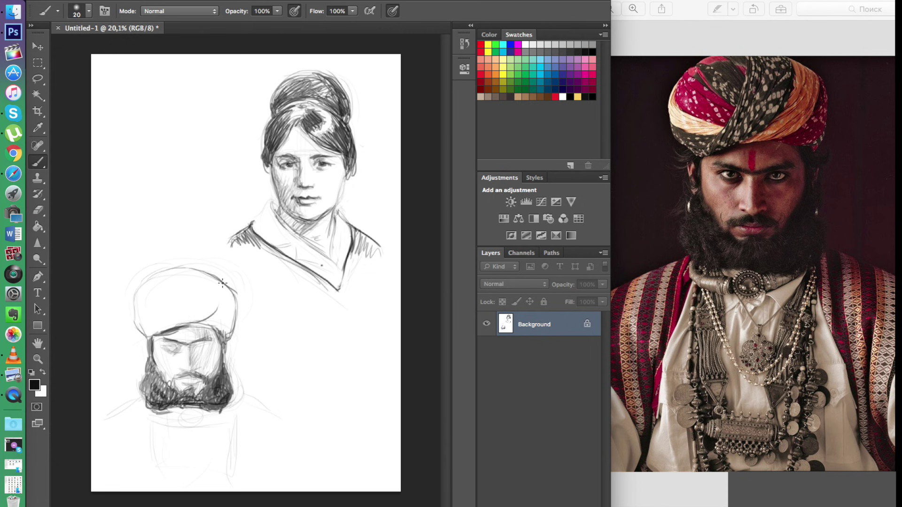
Step: Draw the wrapped folds of the man's turban and shade its edge above his temple
drag(206, 278, 185, 323)
drag(175, 272, 162, 325)
drag(155, 317, 164, 321)
mouse_move(143, 289)
mouse_down()
mouse_move(168, 306)
mouse_move(156, 277)
mouse_move(166, 312)
mouse_move(225, 323)
mouse_move(189, 325)
mouse_move(236, 321)
mouse_up()
drag(211, 278, 233, 331)
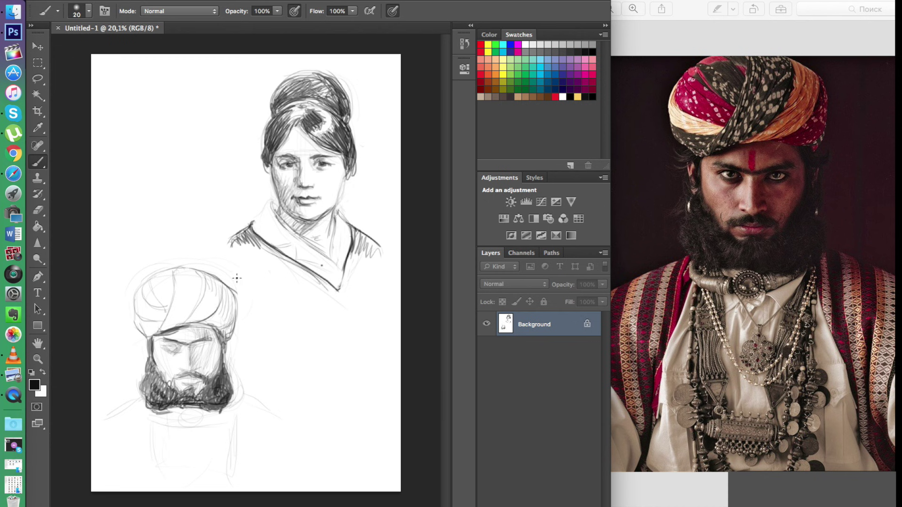
mouse_move(226, 331)
mouse_down()
mouse_move(228, 307)
mouse_move(208, 317)
mouse_move(219, 287)
mouse_move(199, 319)
mouse_up()
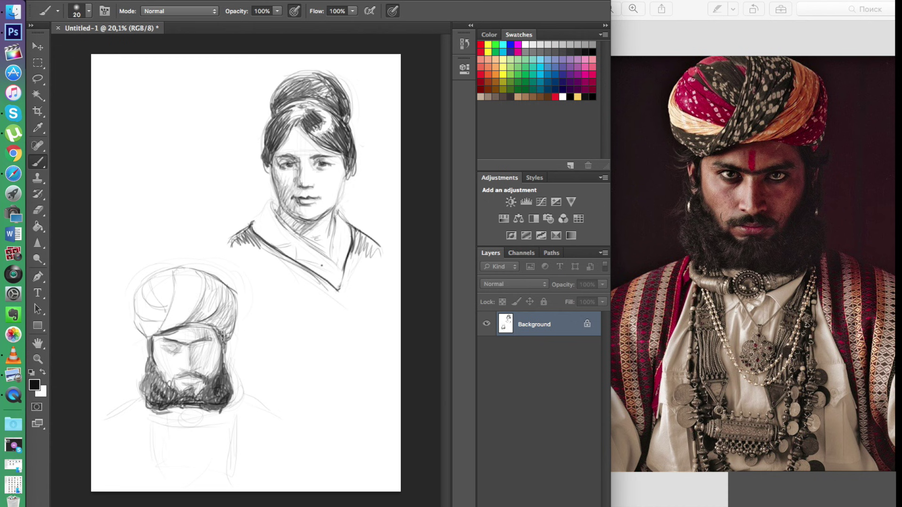
mouse_move(194, 319)
mouse_down()
mouse_move(165, 331)
mouse_move(173, 305)
mouse_move(168, 329)
mouse_move(195, 293)
mouse_move(203, 296)
mouse_move(187, 325)
mouse_move(213, 319)
mouse_move(225, 328)
mouse_move(229, 304)
mouse_move(233, 336)
mouse_up()
Step: Sketch the ornaments on the man's chest and the shoulder line of his robe
mouse_move(181, 414)
mouse_down()
mouse_move(194, 425)
mouse_move(197, 410)
mouse_move(178, 425)
mouse_move(200, 413)
mouse_move(188, 416)
mouse_move(193, 422)
mouse_move(163, 416)
mouse_move(214, 425)
mouse_move(202, 416)
mouse_move(223, 409)
mouse_move(227, 475)
mouse_up()
mouse_move(153, 429)
mouse_down()
mouse_move(155, 456)
mouse_move(152, 439)
mouse_up()
drag(145, 399, 107, 417)
drag(144, 404, 122, 409)
Step: Hatch dark vertical stripes on the half of the man's robe nearer the page centre
mouse_move(233, 390)
mouse_down()
mouse_move(276, 418)
mouse_move(221, 423)
mouse_move(225, 436)
mouse_up()
drag(236, 399, 232, 432)
drag(236, 400, 231, 425)
mouse_move(236, 405)
mouse_down()
mouse_move(232, 465)
mouse_move(240, 462)
mouse_move(236, 397)
mouse_move(237, 448)
mouse_move(238, 399)
mouse_move(235, 429)
mouse_up()
mouse_move(237, 395)
mouse_down()
mouse_move(251, 410)
mouse_move(248, 459)
mouse_up()
mouse_move(258, 409)
mouse_down()
mouse_move(246, 463)
mouse_move(247, 446)
mouse_up()
Step: Hatch the dark stripes on the outer half of the man's robe, and add detail to his choker
drag(151, 415, 154, 439)
drag(155, 413, 151, 465)
drag(140, 394, 141, 438)
drag(143, 433, 147, 468)
drag(144, 396, 152, 467)
drag(145, 401, 147, 469)
mouse_move(137, 399)
mouse_down()
mouse_move(129, 430)
mouse_move(137, 446)
mouse_up()
drag(139, 444, 144, 475)
mouse_move(133, 401)
mouse_down()
mouse_move(125, 437)
mouse_move(135, 470)
mouse_up()
drag(127, 406, 127, 438)
drag(132, 430, 143, 472)
mouse_move(134, 430)
mouse_down()
mouse_move(134, 403)
mouse_move(120, 468)
mouse_up()
drag(118, 412, 112, 461)
drag(123, 433, 121, 466)
mouse_move(124, 410)
mouse_down()
mouse_move(118, 460)
mouse_move(115, 413)
mouse_move(107, 425)
mouse_move(163, 422)
mouse_move(187, 468)
mouse_move(209, 460)
mouse_move(220, 418)
mouse_up()
mouse_move(162, 418)
mouse_down()
mouse_move(180, 484)
mouse_move(218, 467)
mouse_move(229, 415)
mouse_move(169, 435)
mouse_move(173, 467)
mouse_move(204, 439)
mouse_move(186, 448)
mouse_move(206, 422)
mouse_up()
Step: Darken the turbaned man's brows and eyes, and shade the side of his nose
mouse_move(204, 351)
mouse_down()
mouse_move(196, 351)
mouse_move(206, 349)
mouse_up()
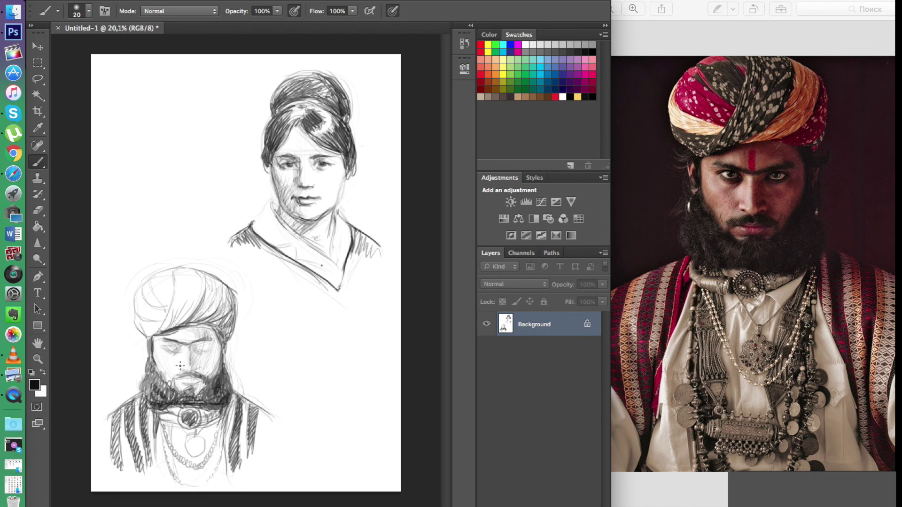
mouse_move(201, 344)
mouse_down()
mouse_move(167, 348)
mouse_move(179, 347)
mouse_up()
drag(170, 348, 175, 347)
mouse_move(199, 343)
mouse_down()
mouse_move(217, 339)
mouse_move(160, 341)
mouse_move(169, 319)
mouse_move(207, 346)
mouse_up()
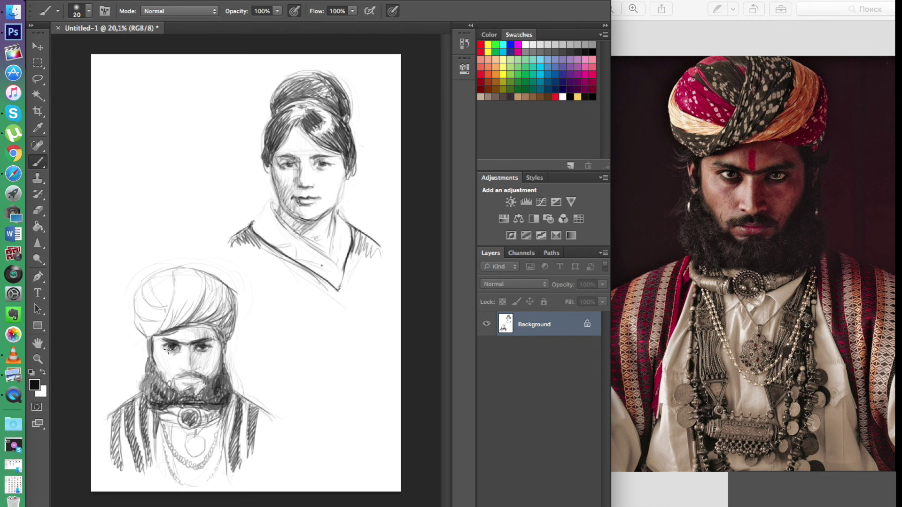
mouse_move(173, 351)
mouse_down()
mouse_move(219, 346)
mouse_move(193, 357)
mouse_move(197, 367)
mouse_move(186, 356)
mouse_move(195, 374)
mouse_up()
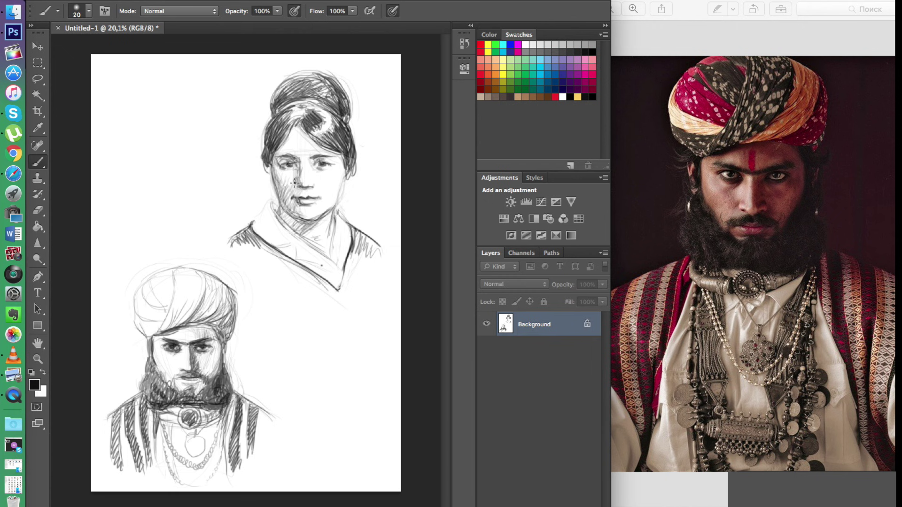
Step: Step back through the document history to remove the last few brush strokes
click(464, 44)
click(406, 69)
click(413, 55)
click(419, 45)
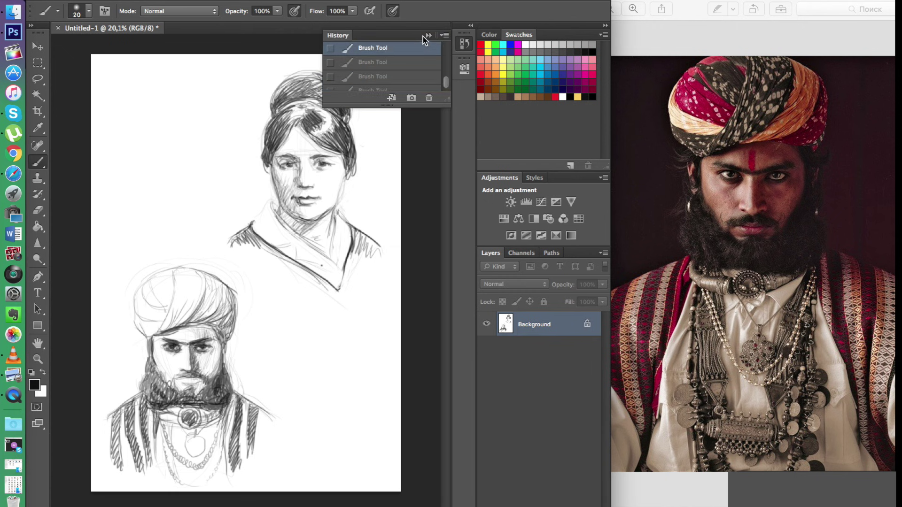
click(428, 36)
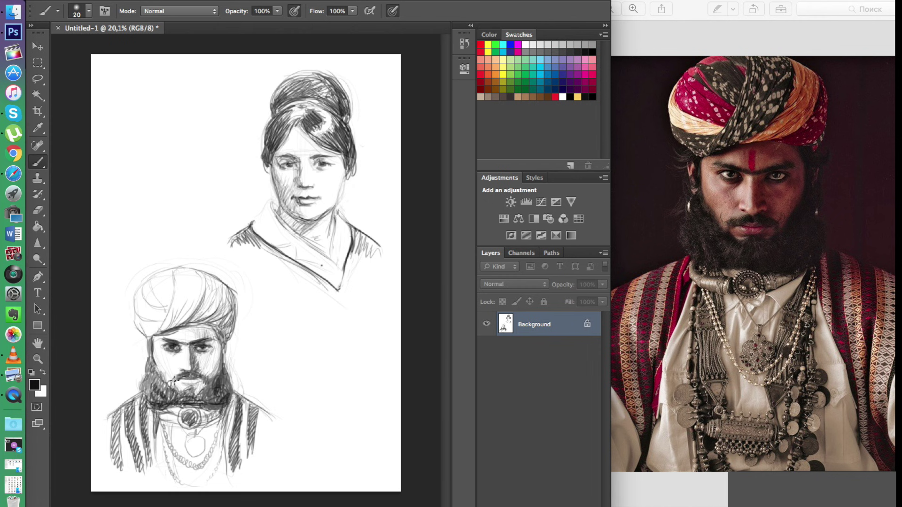
Step: Deepen the man's moustache, beard and cheek shading, and add loose hair by his ears and strokes on his shoulder
mouse_move(180, 378)
mouse_down()
mouse_move(171, 383)
mouse_move(209, 370)
mouse_move(179, 378)
mouse_move(196, 384)
mouse_move(172, 387)
mouse_move(201, 386)
mouse_move(181, 393)
mouse_move(208, 396)
mouse_move(211, 381)
mouse_move(205, 399)
mouse_move(175, 396)
mouse_move(167, 384)
mouse_move(220, 395)
mouse_move(218, 368)
mouse_move(194, 357)
mouse_move(206, 360)
mouse_move(213, 347)
mouse_move(210, 341)
mouse_move(198, 358)
mouse_move(193, 335)
mouse_move(206, 329)
mouse_move(219, 366)
mouse_move(211, 371)
mouse_move(218, 355)
mouse_move(202, 369)
mouse_move(211, 373)
mouse_move(212, 357)
mouse_up()
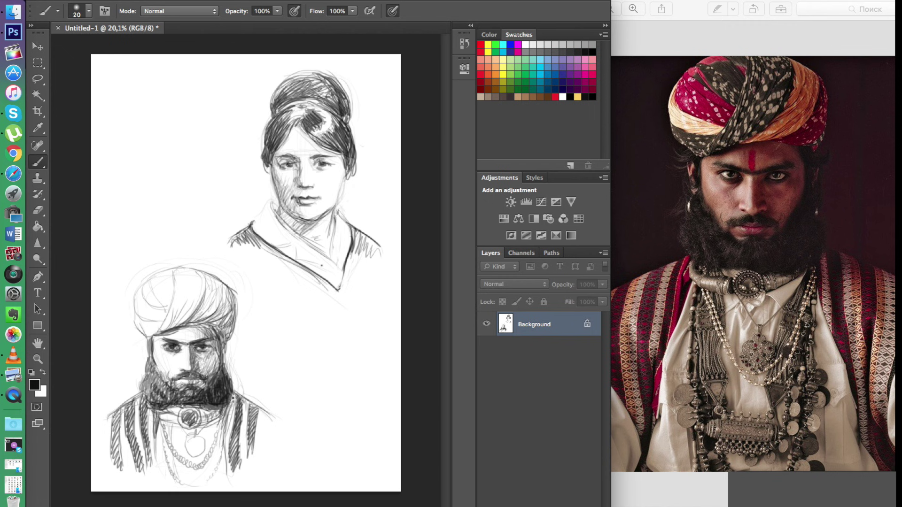
drag(149, 334, 146, 357)
mouse_move(150, 333)
mouse_down()
mouse_move(141, 338)
mouse_move(149, 342)
mouse_move(140, 371)
mouse_up()
mouse_move(226, 352)
mouse_down()
mouse_move(229, 364)
mouse_move(228, 345)
mouse_move(222, 367)
mouse_up()
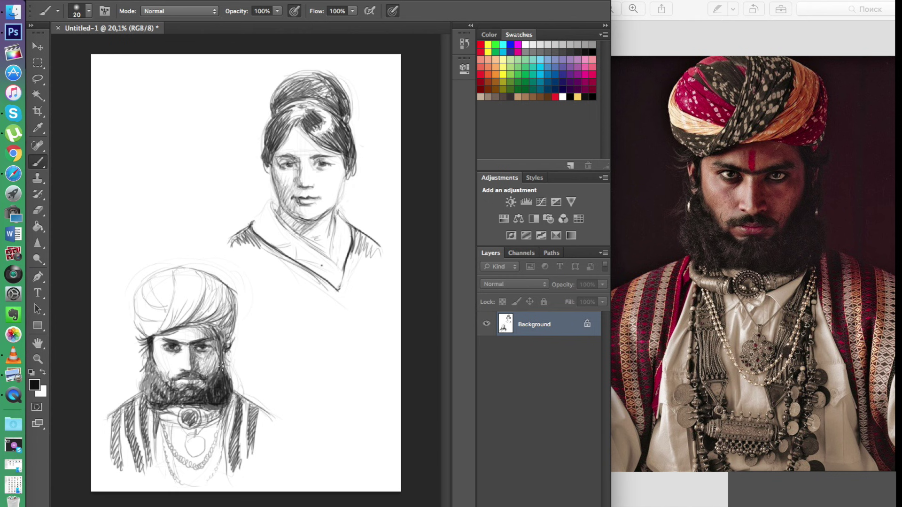
drag(143, 398, 149, 407)
drag(136, 395, 123, 413)
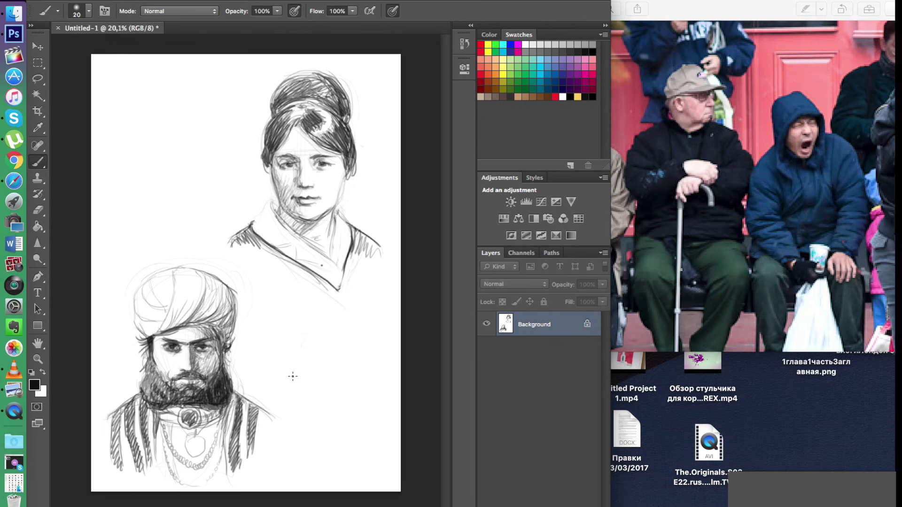
Step: Lightly block in the hood and face outline of the yawning man in the page's empty lower area
mouse_move(293, 376)
mouse_down()
mouse_move(331, 320)
mouse_move(373, 345)
mouse_up()
mouse_move(373, 379)
mouse_down()
mouse_move(366, 418)
mouse_move(336, 435)
mouse_up()
drag(323, 359, 306, 397)
drag(331, 344, 368, 346)
mouse_move(295, 361)
mouse_down()
mouse_move(303, 388)
mouse_move(345, 403)
mouse_up()
drag(361, 349, 353, 390)
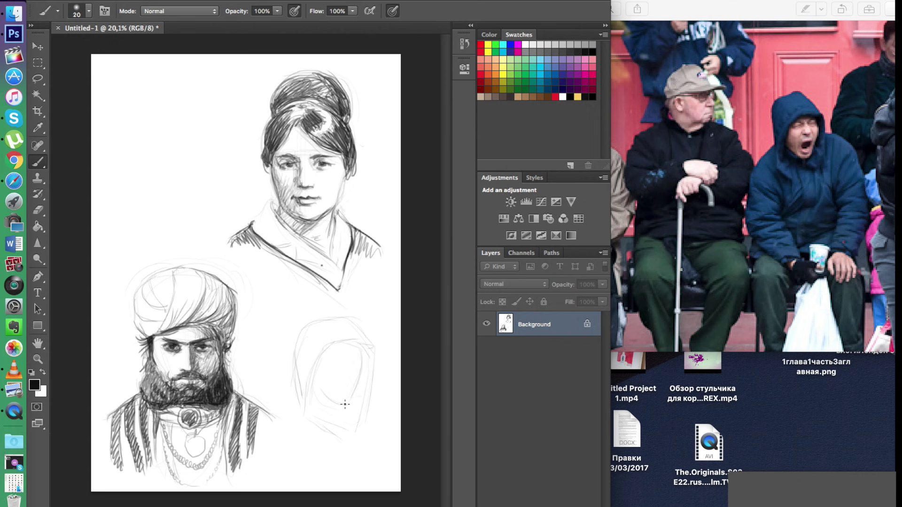
Step: Sketch the yawning man's closed eyes, nose and wide-open mouth inside the hood, and firm up the edge of his face
drag(355, 348, 351, 398)
drag(325, 355, 353, 347)
mouse_move(324, 366)
mouse_down()
mouse_move(352, 360)
mouse_move(318, 363)
mouse_move(353, 370)
mouse_move(356, 361)
mouse_move(348, 357)
mouse_move(345, 375)
mouse_move(352, 369)
mouse_move(338, 385)
mouse_move(359, 371)
mouse_move(355, 392)
mouse_move(341, 389)
mouse_move(341, 397)
mouse_move(349, 391)
mouse_move(335, 406)
mouse_move(352, 399)
mouse_move(331, 397)
mouse_move(335, 406)
mouse_move(321, 393)
mouse_up()
drag(337, 361, 348, 355)
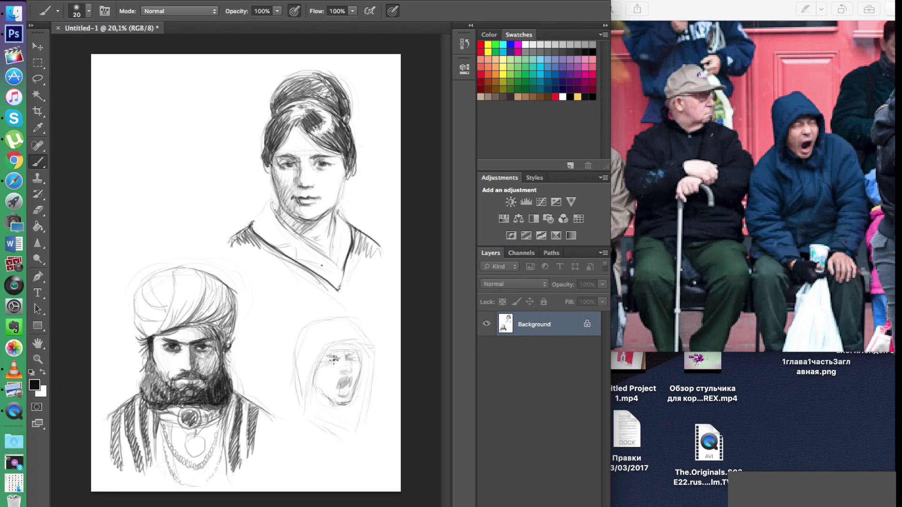
drag(331, 361, 338, 358)
mouse_move(359, 353)
mouse_down()
mouse_move(327, 350)
mouse_move(337, 345)
mouse_move(361, 360)
mouse_move(367, 346)
mouse_move(363, 386)
mouse_move(360, 349)
mouse_move(361, 382)
mouse_up()
Step: Strengthen the yawning man's hood outline, hatch the shadow under his chin, and start the collar and shoulder lines
mouse_move(345, 325)
mouse_down()
mouse_move(370, 346)
mouse_move(363, 340)
mouse_up()
mouse_move(316, 371)
mouse_down()
mouse_move(311, 397)
mouse_move(333, 346)
mouse_move(313, 396)
mouse_up()
drag(298, 334, 298, 390)
mouse_move(294, 342)
mouse_down()
mouse_move(336, 317)
mouse_move(324, 314)
mouse_move(313, 320)
mouse_move(360, 342)
mouse_up()
drag(333, 315, 366, 346)
mouse_move(324, 314)
mouse_down()
mouse_move(302, 419)
mouse_move(335, 439)
mouse_move(333, 409)
mouse_move(314, 395)
mouse_move(329, 418)
mouse_move(315, 393)
mouse_move(317, 414)
mouse_move(318, 397)
mouse_move(350, 422)
mouse_move(316, 389)
mouse_move(327, 403)
mouse_move(314, 398)
mouse_move(336, 409)
mouse_move(349, 387)
mouse_move(333, 401)
mouse_move(349, 400)
mouse_move(355, 387)
mouse_move(340, 409)
mouse_move(360, 414)
mouse_move(355, 390)
mouse_move(354, 397)
mouse_move(370, 388)
mouse_move(367, 374)
mouse_move(362, 415)
mouse_up()
mouse_move(308, 368)
mouse_down()
mouse_move(303, 416)
mouse_move(310, 359)
mouse_move(302, 367)
mouse_move(313, 349)
mouse_move(367, 345)
mouse_move(327, 341)
mouse_move(308, 363)
mouse_move(317, 404)
mouse_move(305, 406)
mouse_move(313, 399)
mouse_move(338, 419)
mouse_move(323, 414)
mouse_move(317, 431)
mouse_move(322, 450)
mouse_up()
drag(286, 406, 290, 397)
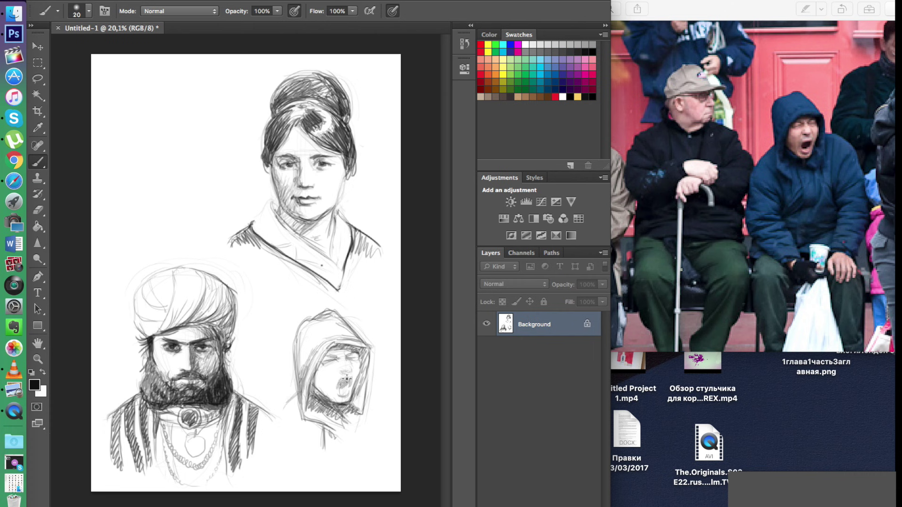
Step: Darken the yawning man's brows and open mouth, and sketch the jacket front and shoulders with loose hatching
drag(331, 374, 387, 370)
mouse_move(296, 392)
mouse_down()
mouse_move(281, 404)
mouse_move(296, 391)
mouse_up()
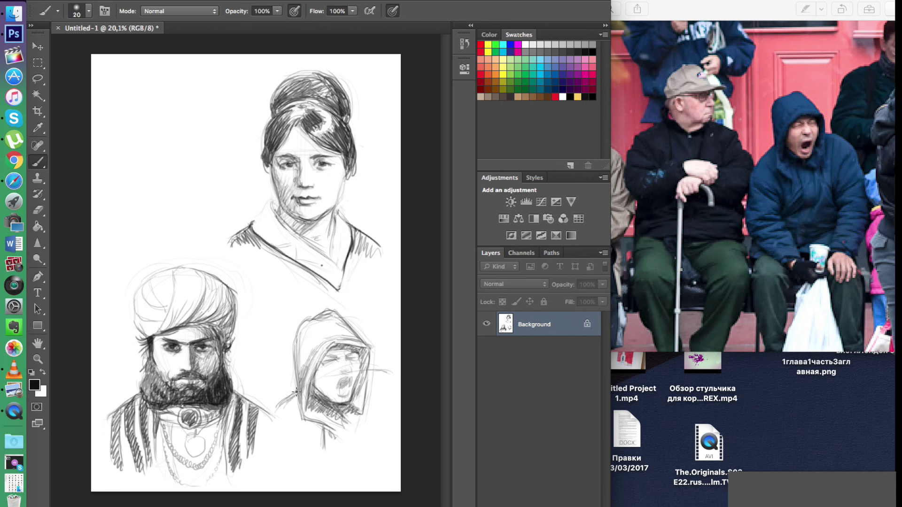
click(38, 209)
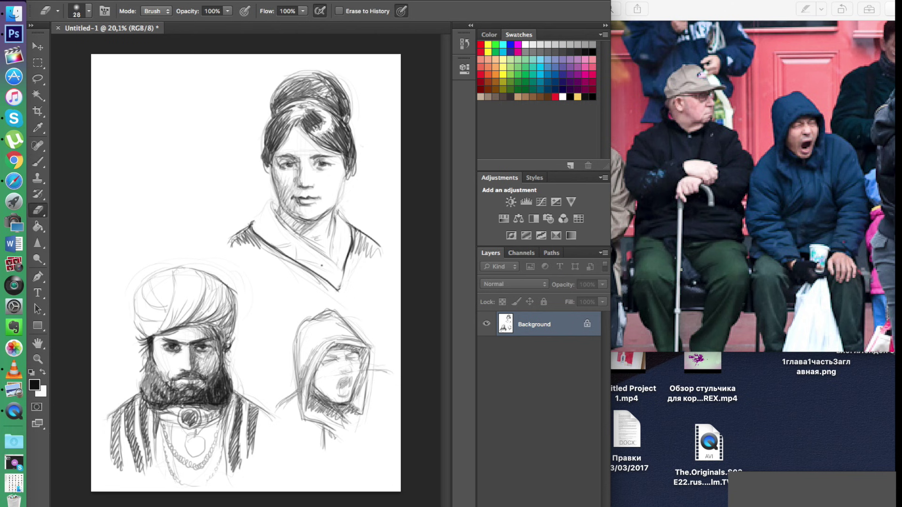
key(b)
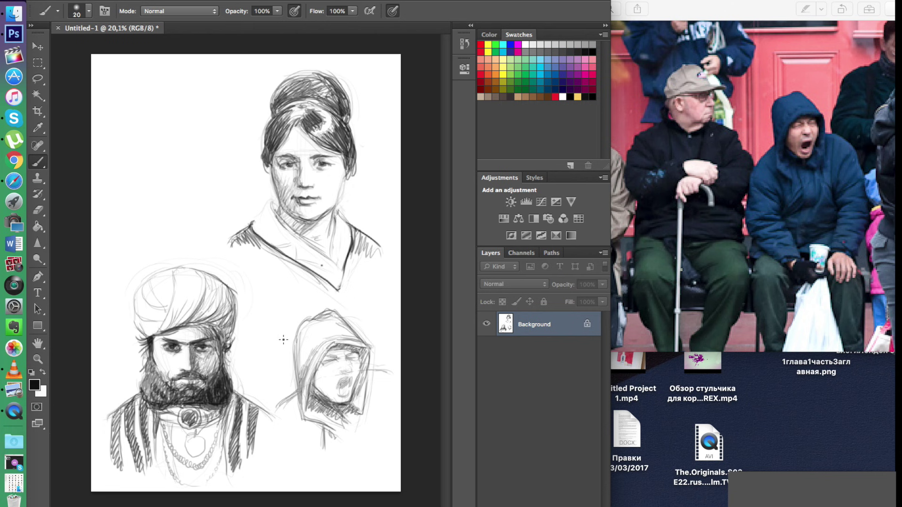
mouse_move(332, 349)
mouse_down()
mouse_move(309, 399)
mouse_move(326, 411)
mouse_move(316, 392)
mouse_move(352, 369)
mouse_move(348, 354)
mouse_move(360, 352)
mouse_move(362, 375)
mouse_move(352, 400)
mouse_move(340, 384)
mouse_move(348, 381)
mouse_move(336, 388)
mouse_move(342, 379)
mouse_move(340, 396)
mouse_move(348, 395)
mouse_move(345, 374)
mouse_move(319, 385)
mouse_move(324, 392)
mouse_move(319, 381)
mouse_move(341, 349)
mouse_up()
mouse_move(373, 383)
mouse_down()
mouse_move(381, 423)
mouse_move(374, 387)
mouse_move(381, 437)
mouse_move(359, 440)
mouse_up()
mouse_move(305, 441)
mouse_down()
mouse_move(306, 451)
mouse_move(312, 430)
mouse_move(305, 462)
mouse_move(311, 449)
mouse_move(308, 463)
mouse_move(323, 475)
mouse_move(310, 468)
mouse_up()
mouse_move(332, 439)
mouse_down()
mouse_move(324, 467)
mouse_move(313, 462)
mouse_move(348, 444)
mouse_move(321, 468)
mouse_move(316, 462)
mouse_move(373, 444)
mouse_move(383, 414)
mouse_move(386, 446)
mouse_move(382, 422)
mouse_up()
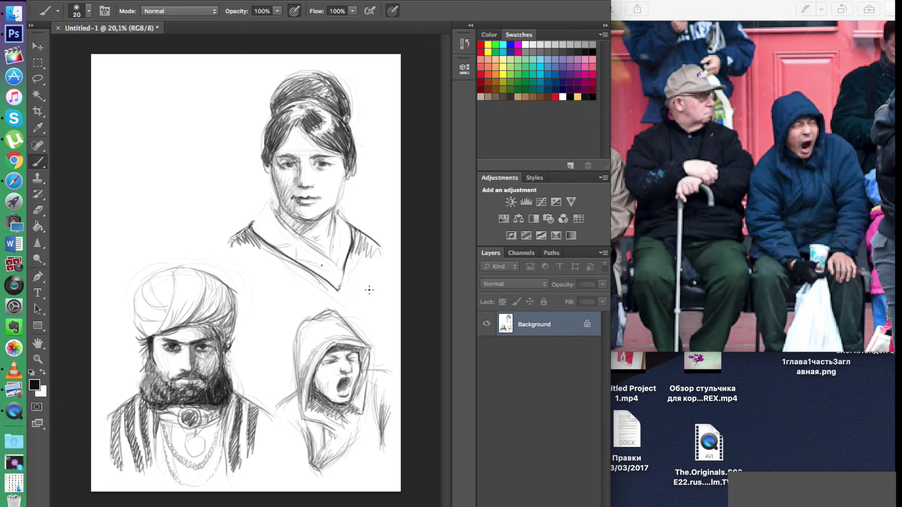
Step: Lightly block in the old man's cap, brim, head and jaw in the page's empty area beside the woman's portrait
drag(158, 90, 136, 102)
mouse_move(188, 81)
mouse_down()
mouse_move(196, 98)
mouse_move(145, 118)
mouse_move(223, 107)
mouse_up()
drag(194, 103, 225, 106)
drag(223, 107, 222, 112)
mouse_move(152, 121)
mouse_down()
mouse_move(144, 154)
mouse_move(180, 179)
mouse_move(196, 132)
mouse_move(189, 164)
mouse_move(168, 163)
mouse_up()
mouse_move(168, 163)
mouse_down()
mouse_move(180, 165)
mouse_move(162, 173)
mouse_move(175, 184)
mouse_move(187, 167)
mouse_up()
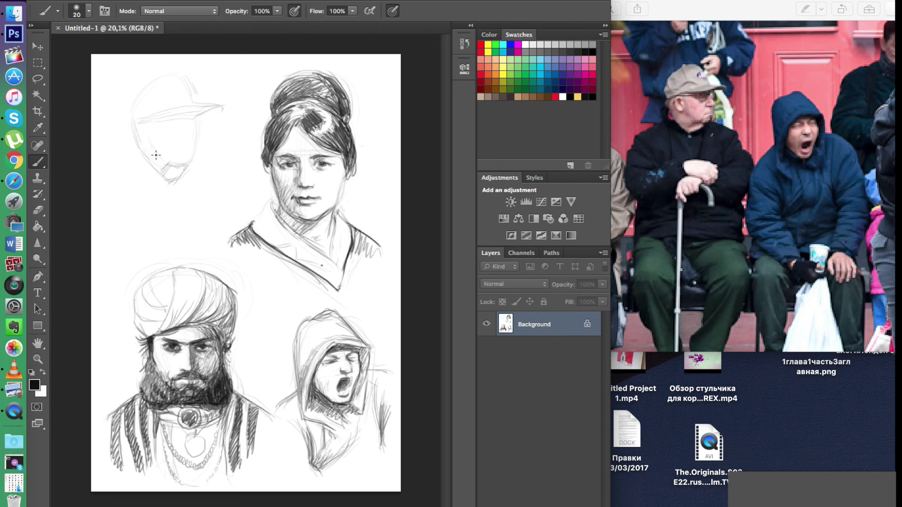
Step: Draw the old man's ear, eye, nose and mouth, shade under his chin, and darken the cap's outline
mouse_move(151, 131)
mouse_down()
mouse_move(143, 126)
mouse_move(140, 141)
mouse_move(139, 123)
mouse_move(146, 147)
mouse_move(132, 141)
mouse_move(128, 105)
mouse_move(154, 78)
mouse_move(177, 75)
mouse_move(194, 107)
mouse_move(183, 118)
mouse_move(152, 117)
mouse_move(220, 107)
mouse_move(181, 125)
mouse_move(162, 119)
mouse_move(196, 123)
mouse_move(190, 139)
mouse_up()
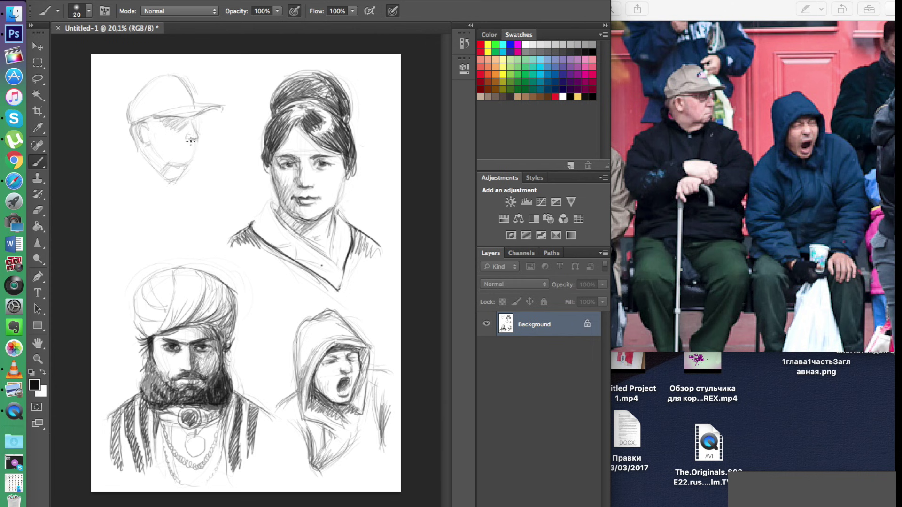
drag(185, 148, 181, 150)
mouse_move(168, 164)
mouse_down()
mouse_move(189, 162)
mouse_move(172, 176)
mouse_move(136, 140)
mouse_move(164, 180)
mouse_up()
mouse_move(194, 124)
mouse_down()
mouse_move(199, 139)
mouse_move(220, 108)
mouse_move(189, 120)
mouse_move(161, 117)
mouse_up()
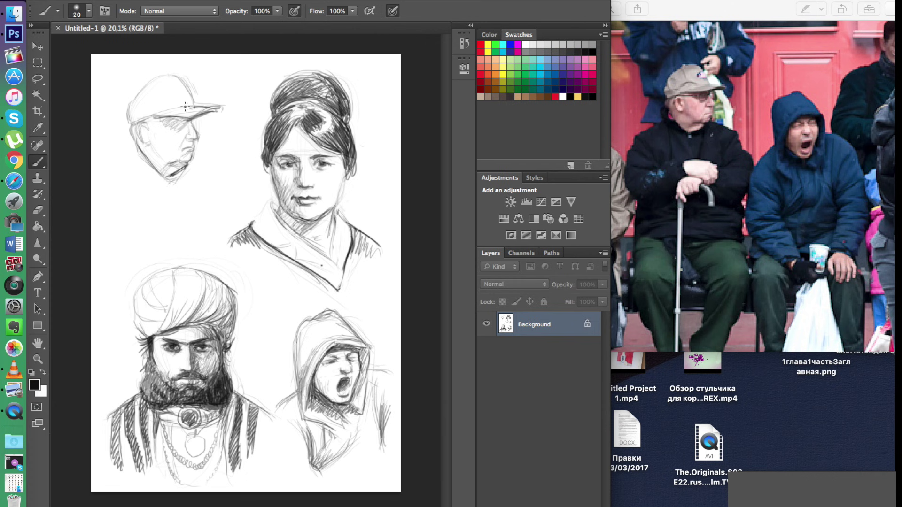
mouse_move(181, 89)
mouse_down()
mouse_move(188, 108)
mouse_move(162, 82)
mouse_move(171, 81)
mouse_move(133, 102)
mouse_move(131, 123)
mouse_move(133, 101)
mouse_move(132, 155)
mouse_up()
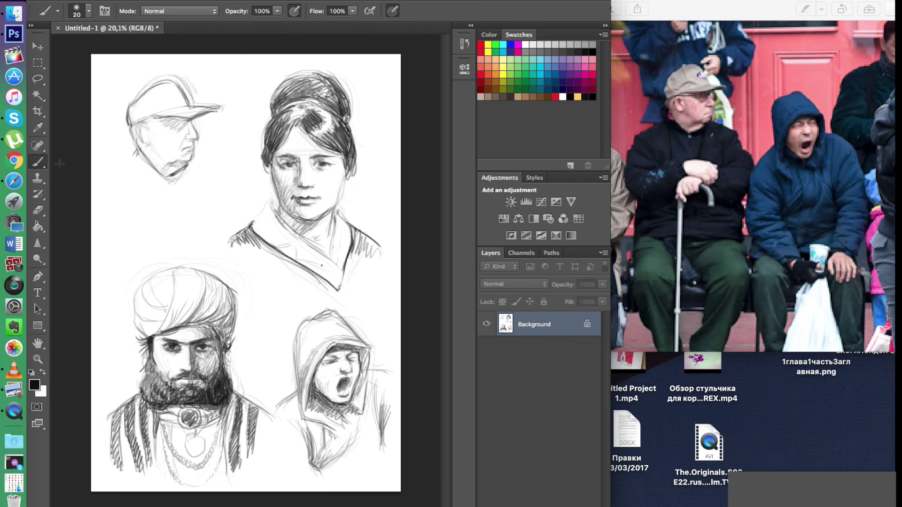
Step: Trim the tip of the old man's cap brim and the stray lines around the cap with the Eraser
click(37, 210)
drag(181, 79, 222, 106)
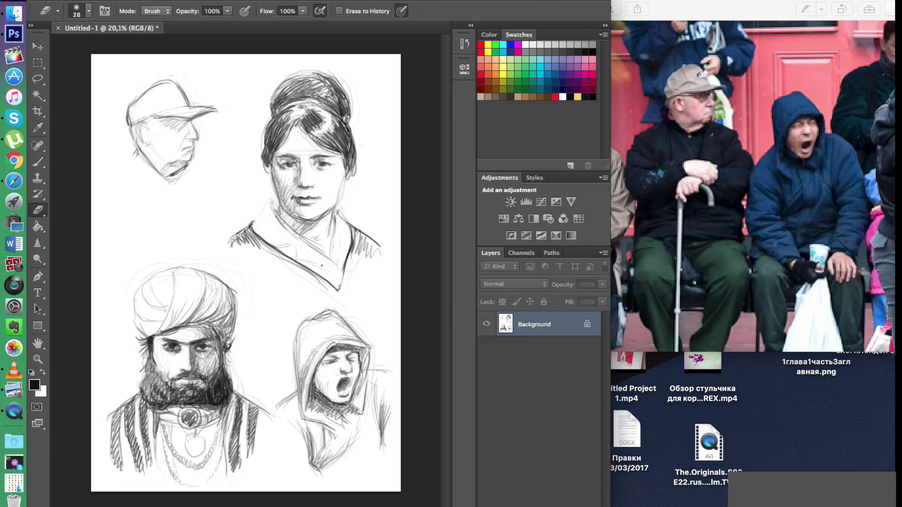
drag(193, 106, 217, 109)
key(b)
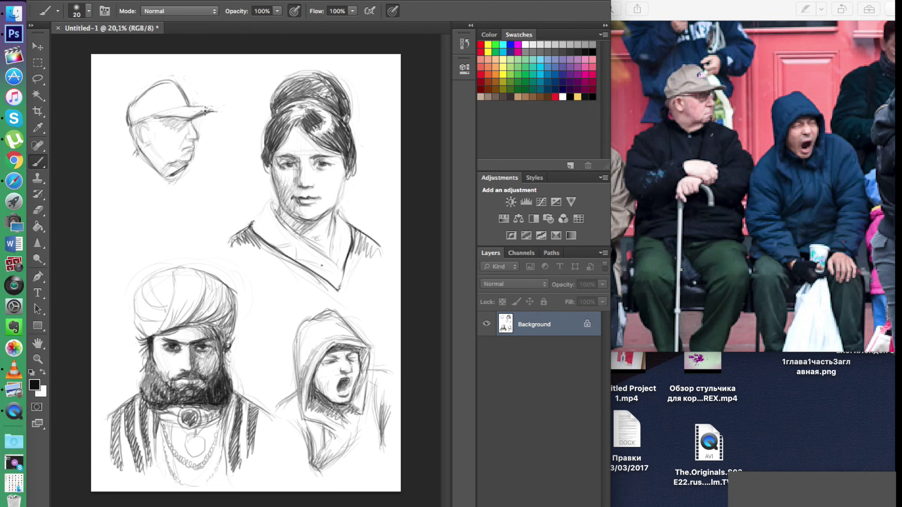
Step: Add the old man's glasses, define his profile and cap seams, and extend loose lines for the collar and shoulders
mouse_move(205, 109)
mouse_down()
mouse_move(136, 125)
mouse_move(152, 118)
mouse_move(155, 87)
mouse_move(154, 117)
mouse_move(135, 113)
mouse_move(135, 122)
mouse_move(147, 87)
mouse_move(143, 147)
mouse_move(137, 127)
mouse_move(146, 132)
mouse_move(136, 124)
mouse_move(157, 114)
mouse_move(133, 134)
mouse_move(132, 108)
mouse_move(151, 160)
mouse_up()
mouse_move(142, 126)
mouse_down()
mouse_move(194, 126)
mouse_move(185, 141)
mouse_move(194, 141)
mouse_up()
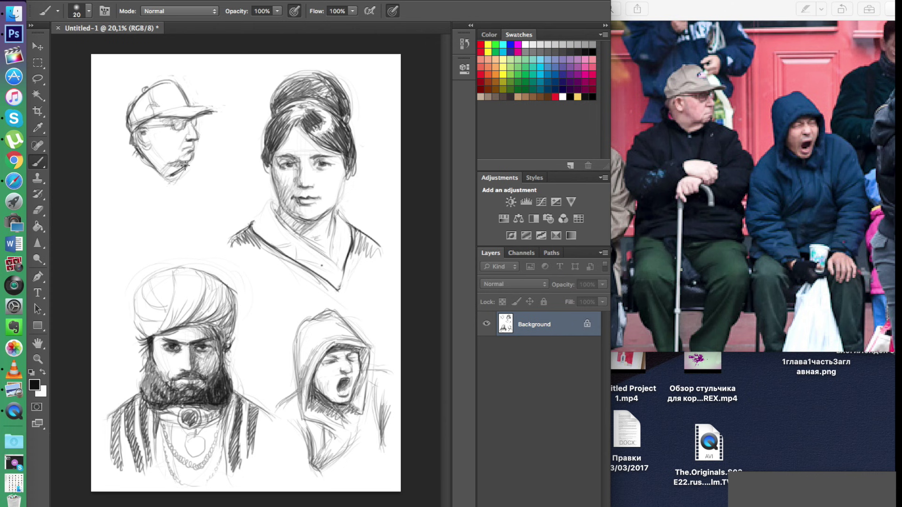
mouse_move(173, 162)
mouse_down()
mouse_move(167, 170)
mouse_move(115, 170)
mouse_up()
drag(194, 154, 229, 173)
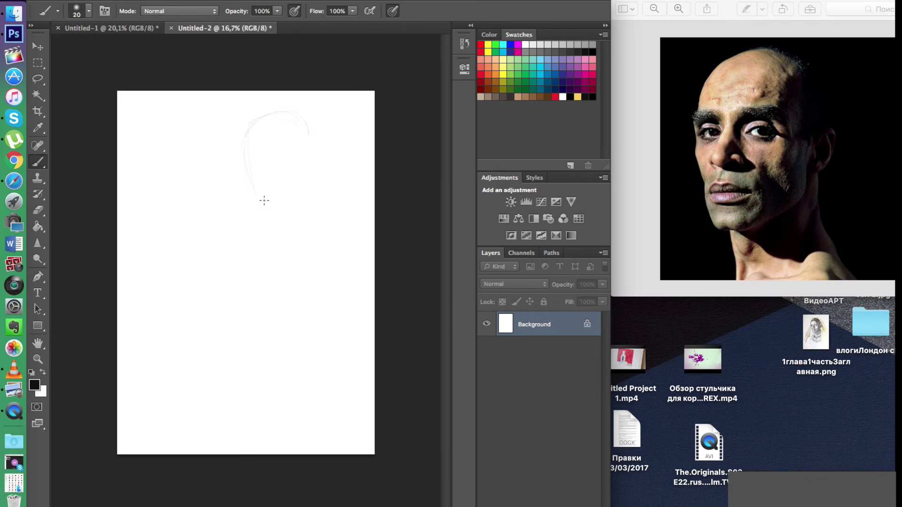
Step: On the new blank page, sketch the bald man's head, facial features and neck, hatching the shadowed side of his face
mouse_move(262, 125)
mouse_down()
mouse_move(273, 110)
mouse_move(267, 113)
mouse_move(307, 127)
mouse_move(302, 207)
mouse_move(272, 210)
mouse_up()
mouse_move(259, 142)
mouse_down()
mouse_move(282, 143)
mouse_move(252, 142)
mouse_move(279, 145)
mouse_move(293, 132)
mouse_move(288, 116)
mouse_move(303, 136)
mouse_move(291, 190)
mouse_move(287, 173)
mouse_move(278, 180)
mouse_move(283, 166)
mouse_move(287, 195)
mouse_move(262, 196)
mouse_up()
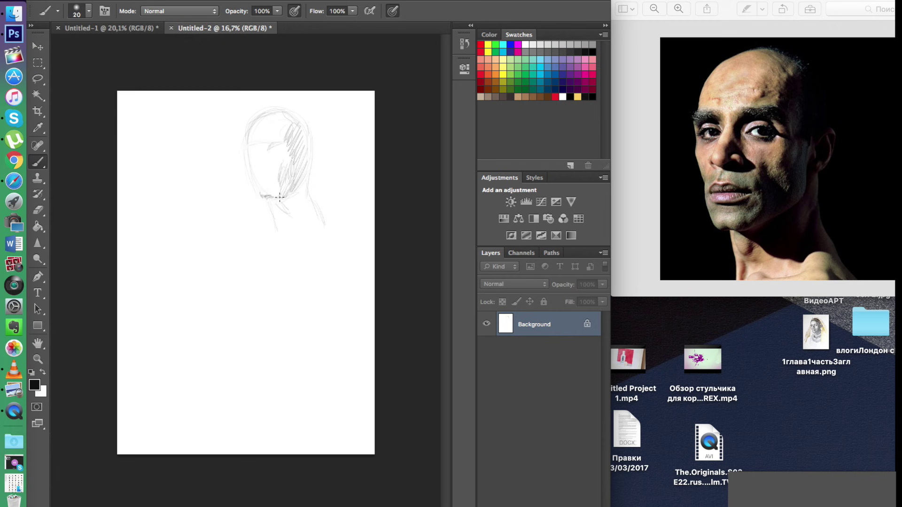
mouse_move(261, 149)
mouse_down()
mouse_move(275, 173)
mouse_move(264, 170)
mouse_up()
mouse_move(285, 151)
mouse_down()
mouse_move(246, 148)
mouse_move(247, 157)
mouse_move(289, 153)
mouse_move(247, 153)
mouse_move(255, 191)
mouse_move(251, 175)
mouse_move(265, 186)
mouse_move(258, 179)
mouse_move(267, 171)
mouse_move(265, 181)
mouse_move(275, 180)
mouse_move(259, 180)
mouse_move(274, 181)
mouse_move(261, 186)
mouse_move(275, 184)
mouse_move(255, 179)
mouse_move(275, 176)
mouse_move(263, 183)
mouse_move(278, 194)
mouse_move(285, 178)
mouse_move(274, 198)
mouse_move(284, 192)
mouse_move(270, 202)
mouse_move(286, 209)
mouse_move(284, 192)
mouse_move(299, 209)
mouse_move(291, 190)
mouse_move(312, 147)
mouse_move(306, 166)
mouse_move(293, 155)
mouse_move(290, 174)
mouse_move(296, 150)
mouse_move(272, 146)
mouse_move(263, 174)
mouse_move(266, 161)
mouse_move(266, 173)
mouse_move(274, 170)
mouse_move(269, 159)
mouse_move(308, 131)
mouse_move(303, 141)
mouse_move(305, 125)
mouse_move(309, 144)
mouse_up()
mouse_move(307, 181)
mouse_down()
mouse_move(298, 205)
mouse_move(305, 178)
mouse_move(312, 196)
mouse_move(302, 208)
mouse_move(309, 201)
mouse_move(326, 232)
mouse_up()
mouse_move(272, 193)
mouse_down()
mouse_move(278, 218)
mouse_move(270, 195)
mouse_move(294, 219)
mouse_move(277, 226)
mouse_move(320, 223)
mouse_move(274, 239)
mouse_up()
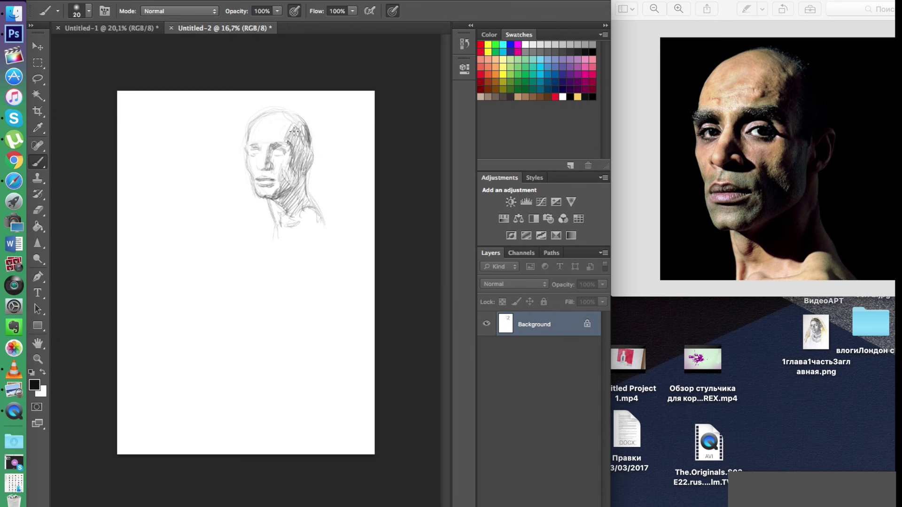
Step: Deepen the bald man's brow, nose and side-of-face shading, and strengthen his neck and shoulder line
drag(287, 141, 292, 171)
drag(264, 168, 268, 167)
drag(292, 163, 329, 235)
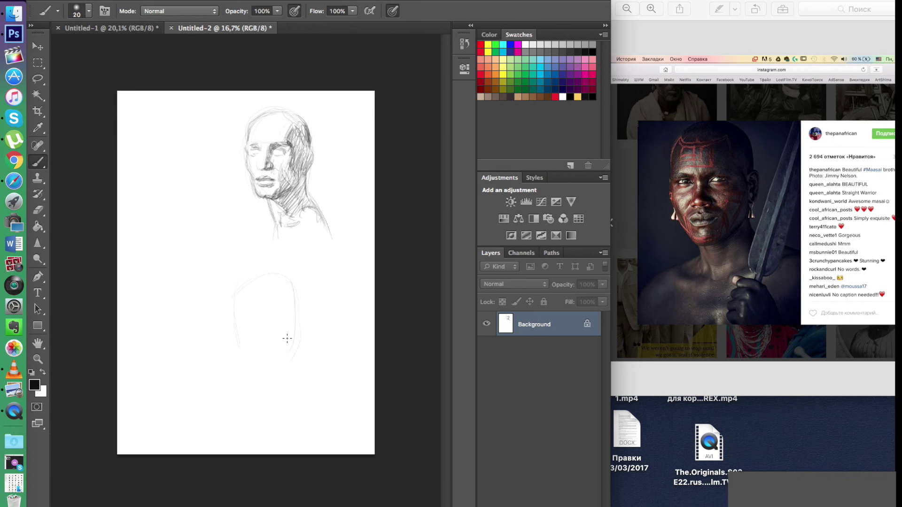
Step: Block in the Maasai man's head, neck and shoulders below the bald man, with light guidelines for the eyes and nose
drag(301, 310, 304, 344)
mouse_move(258, 367)
mouse_down()
mouse_move(267, 348)
mouse_move(296, 348)
mouse_move(259, 372)
mouse_move(264, 387)
mouse_move(235, 385)
mouse_move(316, 385)
mouse_up()
mouse_move(268, 306)
mouse_down()
mouse_move(295, 308)
mouse_move(272, 363)
mouse_up()
drag(267, 321, 272, 346)
drag(278, 307, 267, 343)
mouse_move(276, 280)
mouse_down()
mouse_move(250, 281)
mouse_move(241, 296)
mouse_move(247, 275)
mouse_move(232, 305)
mouse_move(234, 296)
mouse_move(241, 282)
mouse_move(235, 324)
mouse_move(255, 357)
mouse_up()
drag(240, 310, 275, 308)
Step: Sketch the Maasai man's eyes, nose, mouth and jawline with the Brush tool
click(37, 210)
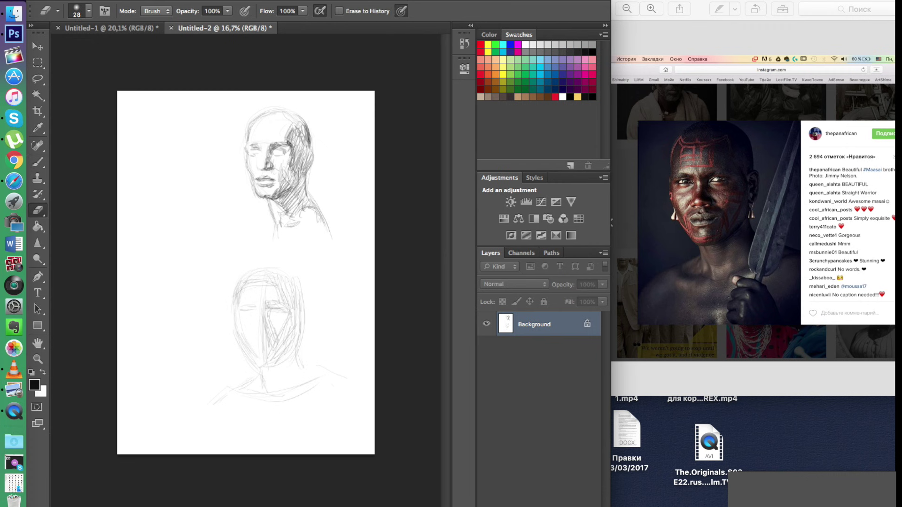
key(b)
drag(241, 311, 277, 320)
drag(254, 309, 263, 327)
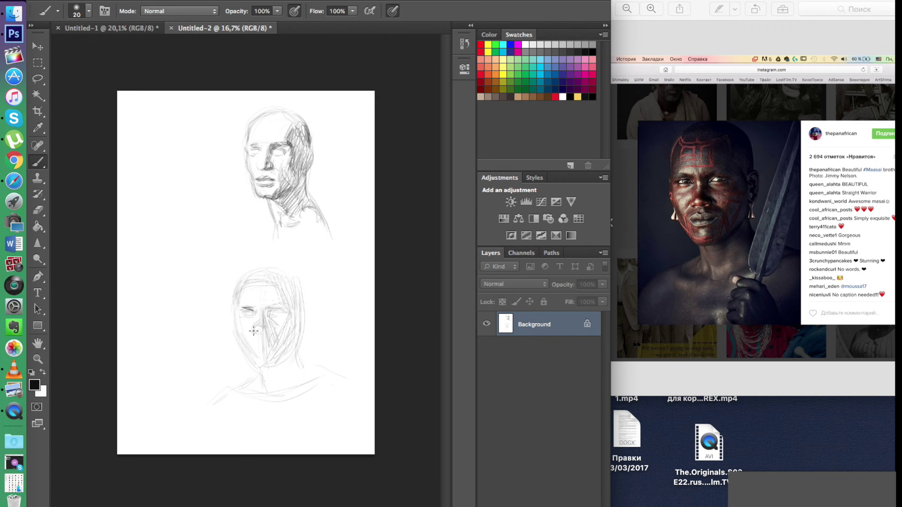
mouse_move(268, 329)
mouse_down()
mouse_move(252, 342)
mouse_move(266, 335)
mouse_move(275, 343)
mouse_move(250, 345)
mouse_move(275, 347)
mouse_move(268, 360)
mouse_move(247, 333)
mouse_move(268, 365)
mouse_move(293, 346)
mouse_move(292, 344)
mouse_up()
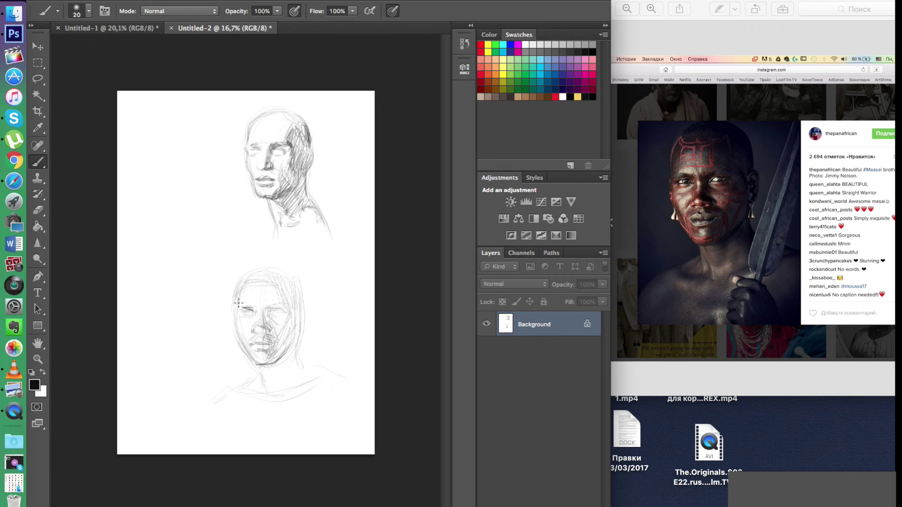
Step: Hatch the shadowed side of the Maasai man's face, and strengthen his eyes, ear and head contour
mouse_move(277, 311)
mouse_down()
mouse_move(238, 315)
mouse_move(285, 316)
mouse_move(242, 320)
mouse_move(275, 321)
mouse_move(276, 308)
mouse_move(264, 335)
mouse_move(267, 310)
mouse_move(287, 306)
mouse_move(276, 294)
mouse_move(297, 287)
mouse_move(273, 354)
mouse_up()
mouse_move(236, 299)
mouse_down()
mouse_move(252, 273)
mouse_move(243, 280)
mouse_move(268, 268)
mouse_move(258, 274)
mouse_move(290, 280)
mouse_move(250, 270)
mouse_move(274, 272)
mouse_move(303, 308)
mouse_move(283, 285)
mouse_move(297, 301)
mouse_up()
mouse_move(251, 268)
mouse_down()
mouse_move(282, 264)
mouse_move(296, 281)
mouse_move(261, 269)
mouse_move(294, 278)
mouse_move(293, 342)
mouse_move(299, 310)
mouse_move(303, 350)
mouse_move(301, 362)
mouse_move(250, 381)
mouse_up()
Step: Define the Maasai man's neck, collarbones and shoulders, adding loose hatching on his upper chest
mouse_move(282, 339)
mouse_down()
mouse_move(300, 365)
mouse_move(283, 361)
mouse_move(273, 383)
mouse_move(323, 372)
mouse_up()
drag(301, 377, 318, 368)
mouse_move(261, 370)
mouse_down()
mouse_move(257, 395)
mouse_move(265, 388)
mouse_move(241, 387)
mouse_move(261, 399)
mouse_move(232, 385)
mouse_move(243, 386)
mouse_move(217, 399)
mouse_up()
mouse_move(323, 367)
mouse_down()
mouse_move(306, 363)
mouse_move(334, 379)
mouse_move(358, 376)
mouse_up()
drag(227, 392, 217, 398)
mouse_move(324, 386)
mouse_down()
mouse_move(270, 411)
mouse_move(287, 414)
mouse_move(267, 410)
mouse_move(293, 381)
mouse_move(283, 357)
mouse_move(277, 367)
mouse_move(290, 368)
mouse_move(291, 351)
mouse_move(291, 379)
mouse_up()
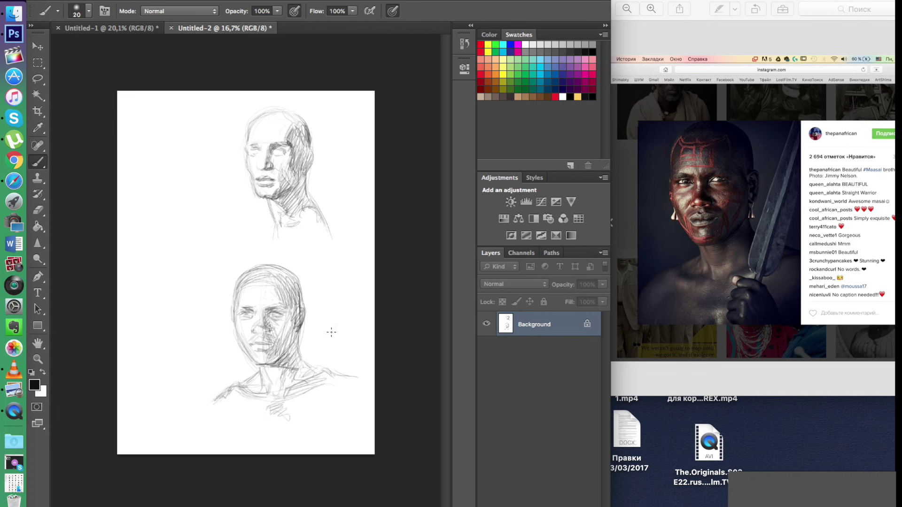
Step: Darken the Maasai man's nose, eye socket and lips, and shade his cheek and chin
drag(265, 325, 268, 310)
drag(262, 338, 278, 343)
mouse_move(272, 347)
mouse_down()
mouse_move(260, 353)
mouse_move(274, 357)
mouse_move(294, 329)
mouse_move(274, 338)
mouse_move(284, 321)
mouse_move(267, 319)
mouse_move(290, 319)
mouse_move(287, 301)
mouse_move(289, 359)
mouse_up()
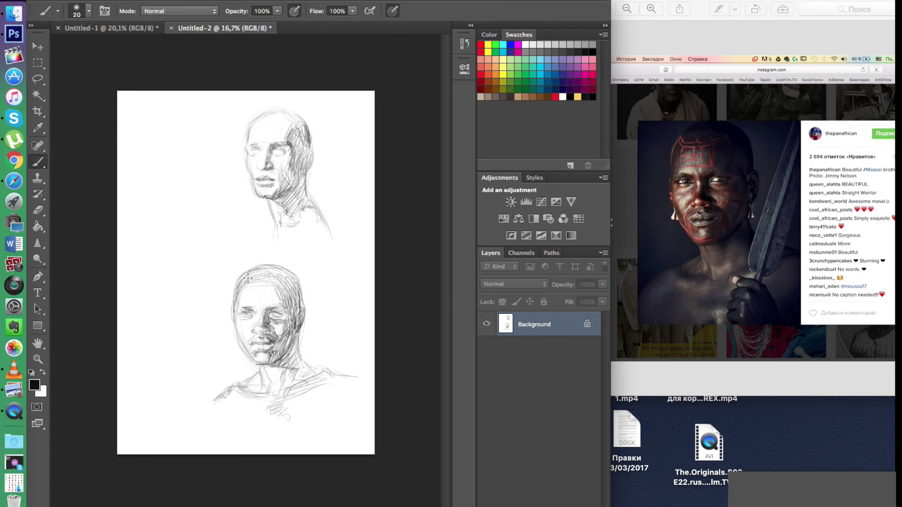
Step: Darken the Maasai man's hair along the top of his head, add an earring, and hatch his neck and shoulder
mouse_move(257, 275)
mouse_down()
mouse_move(284, 293)
mouse_move(297, 281)
mouse_move(283, 278)
mouse_move(292, 284)
mouse_move(285, 262)
mouse_move(290, 278)
mouse_move(256, 291)
mouse_move(250, 271)
mouse_up()
drag(302, 288, 304, 288)
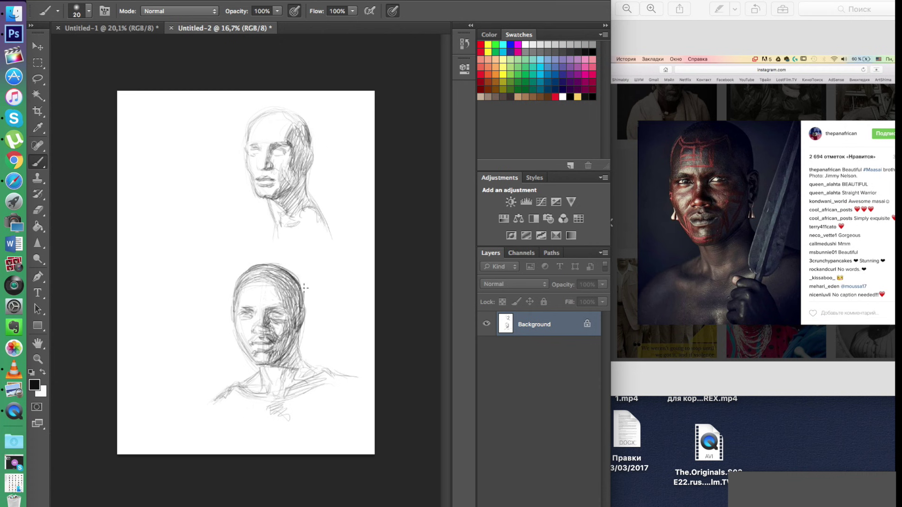
drag(235, 335, 240, 342)
mouse_move(297, 336)
mouse_down()
mouse_move(292, 364)
mouse_move(323, 386)
mouse_up()
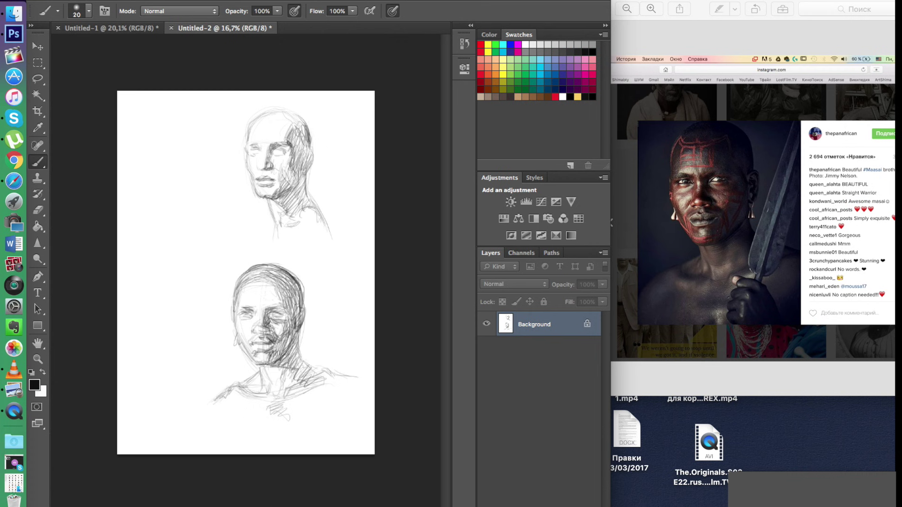